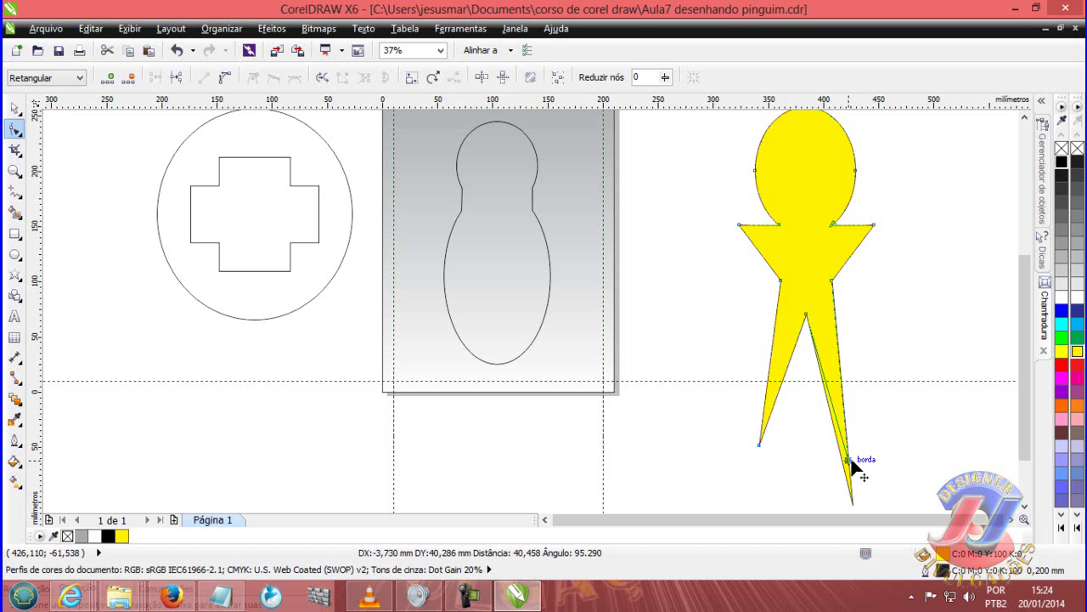
Drag the right leg tip up to match the left leg, and drop the crotch node about 25 mm
drag(855, 471, 847, 443)
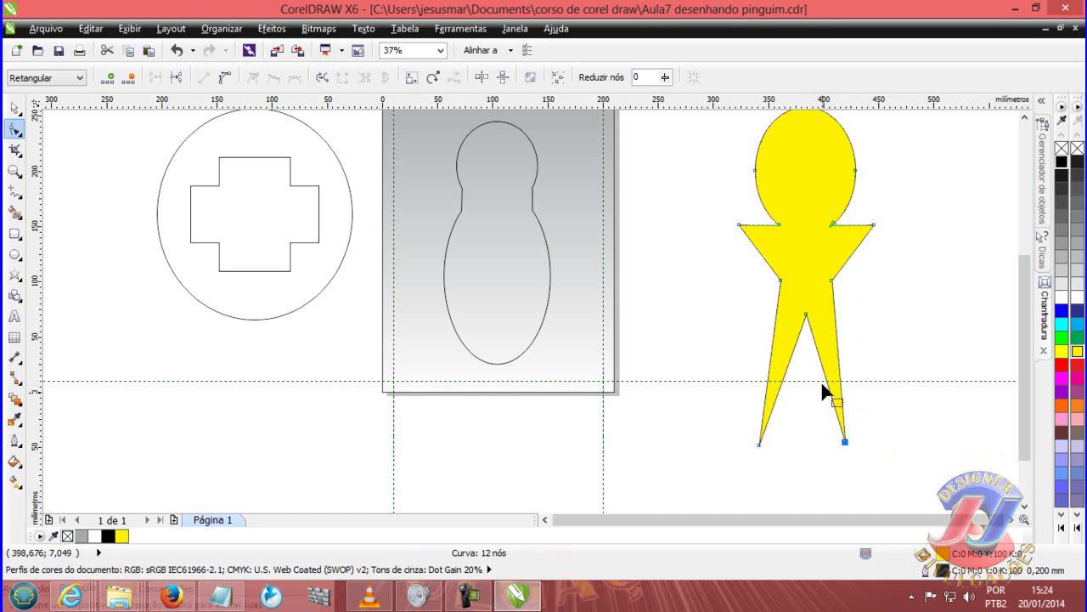
drag(806, 316, 806, 341)
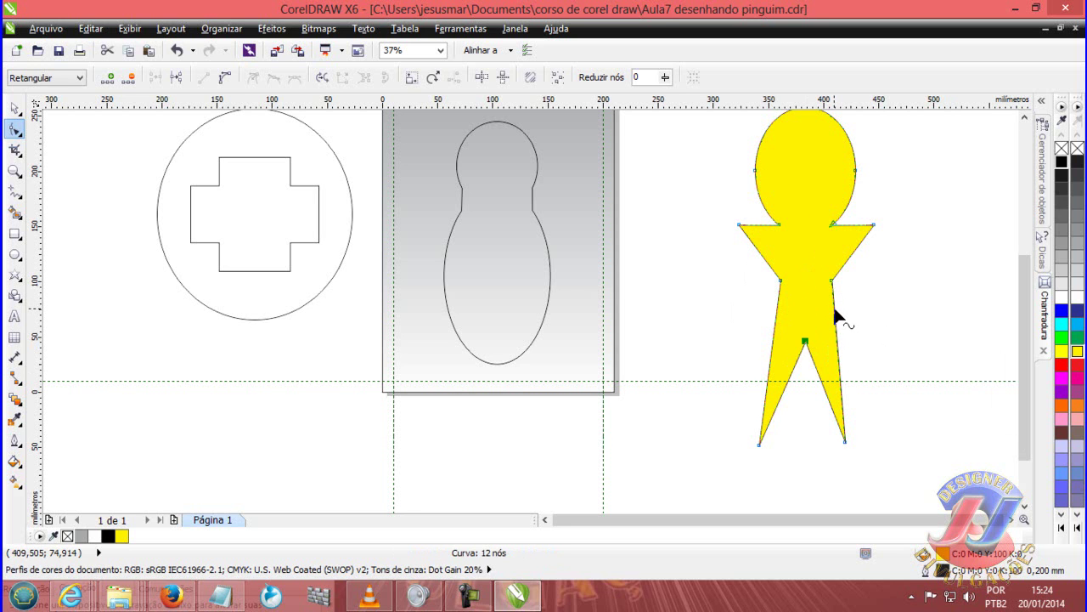
Add a node on the right body edge at waist height and line up a horizontal guideline with it
click(834, 310)
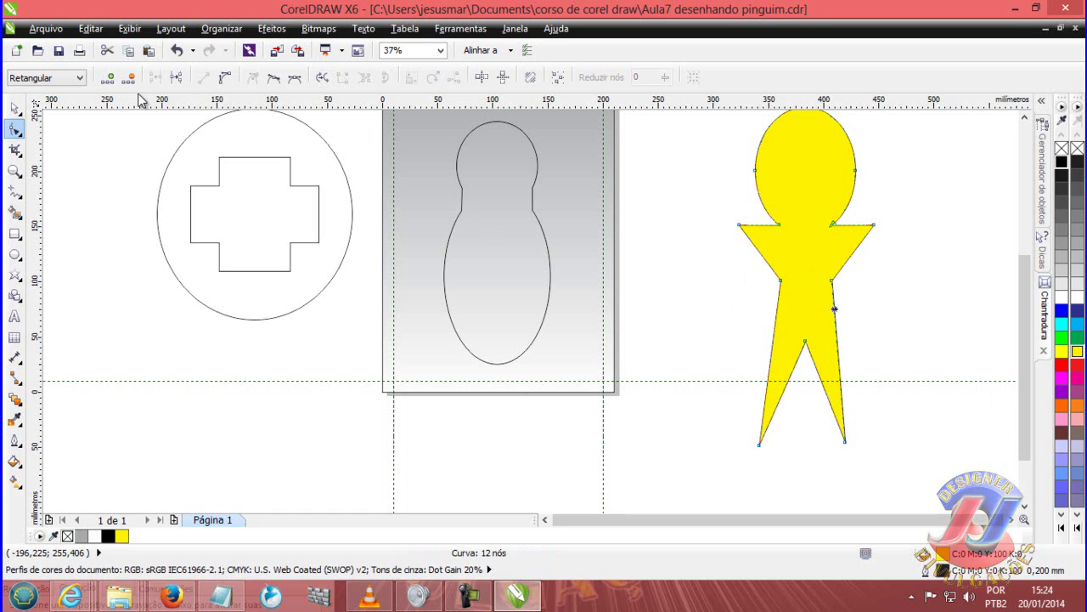
click(111, 77)
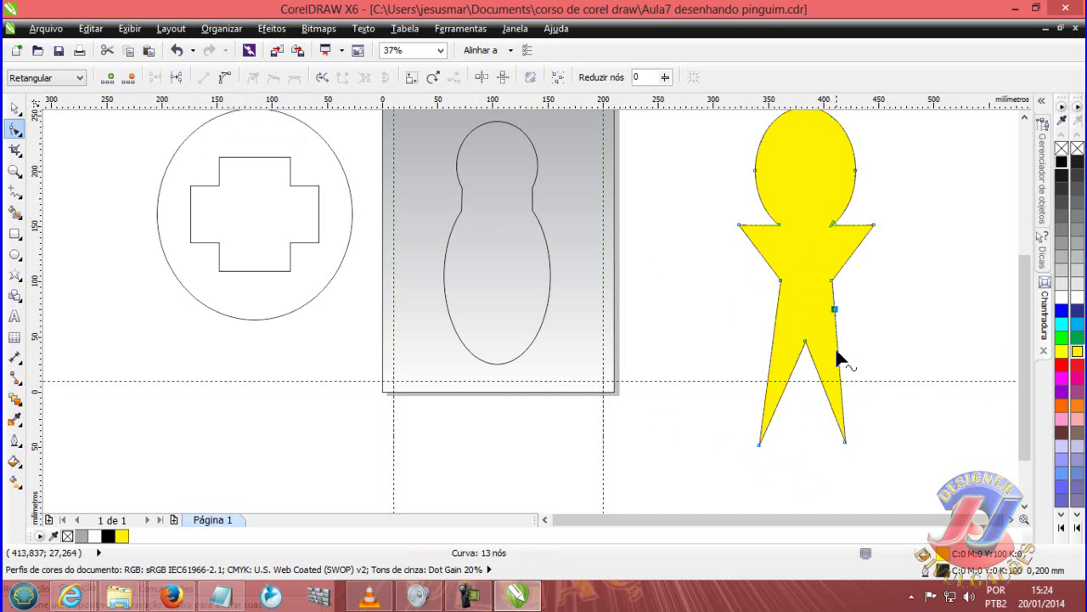
drag(733, 102, 753, 309)
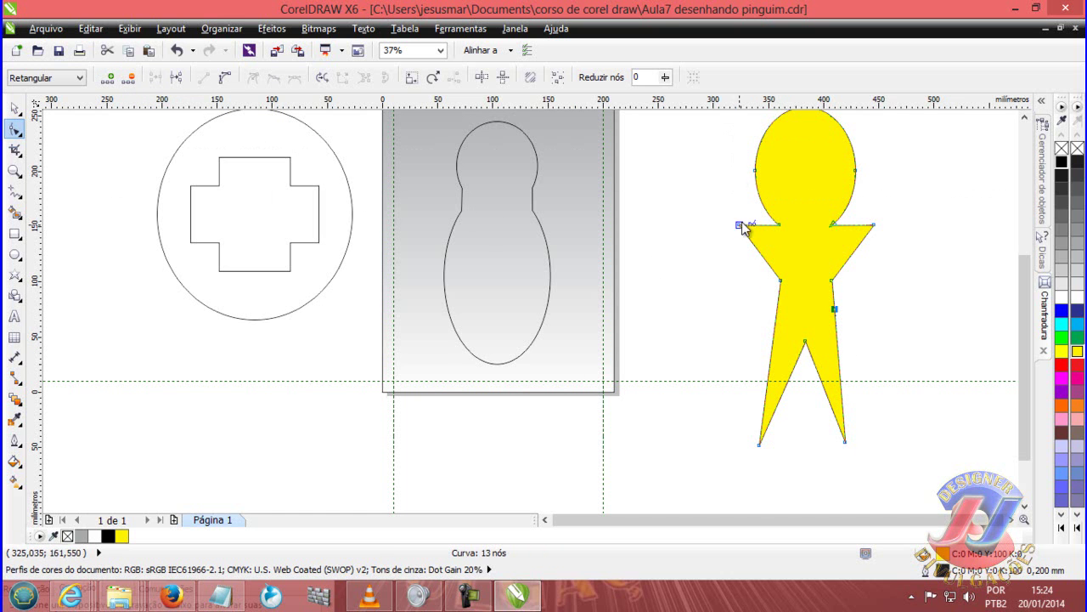
click(776, 309)
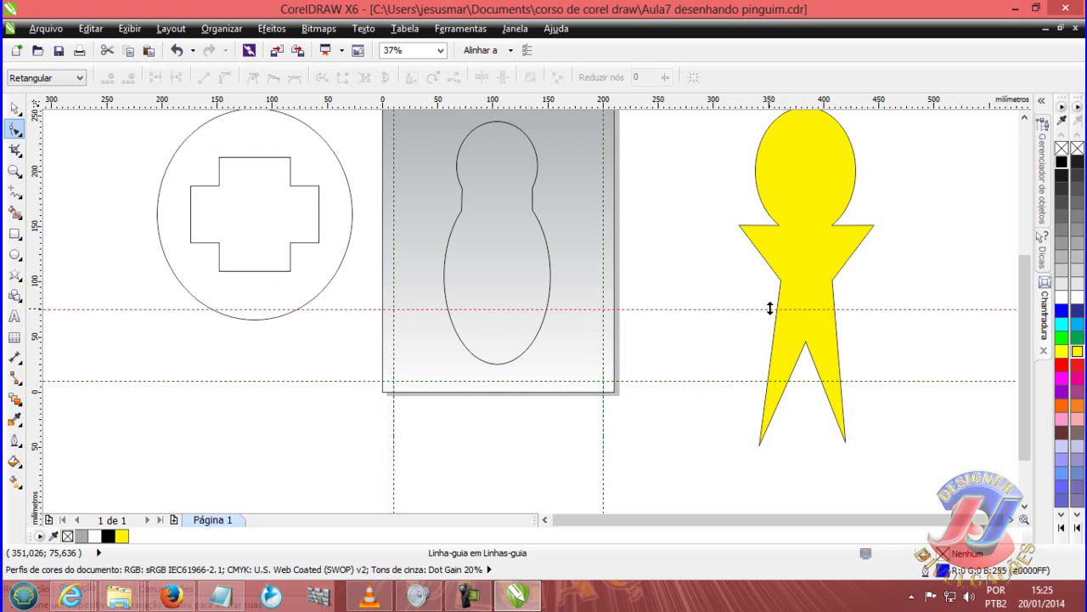
click(771, 309)
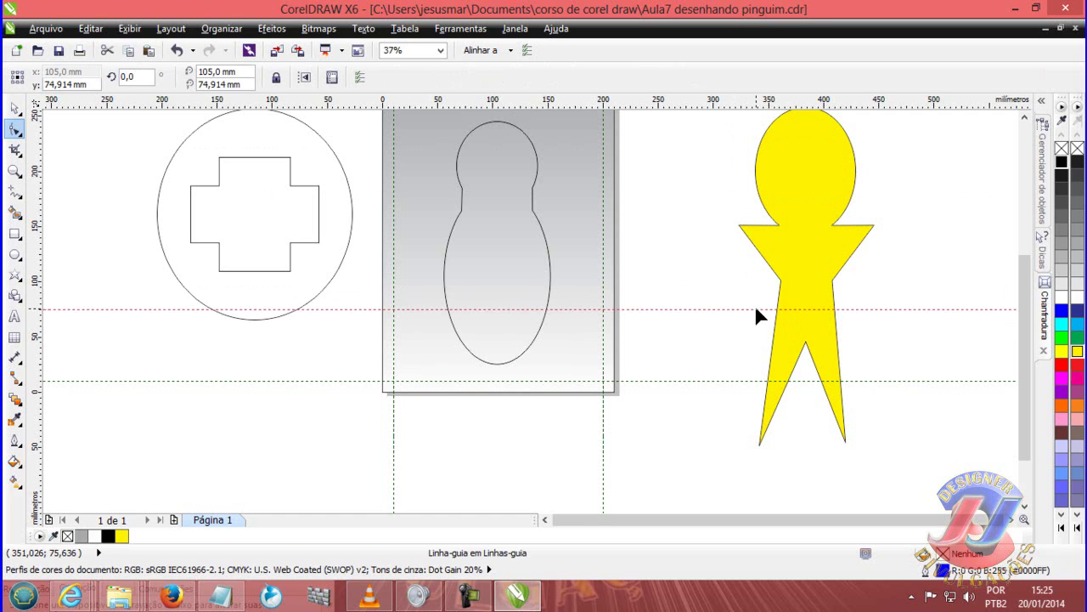
key(Delete)
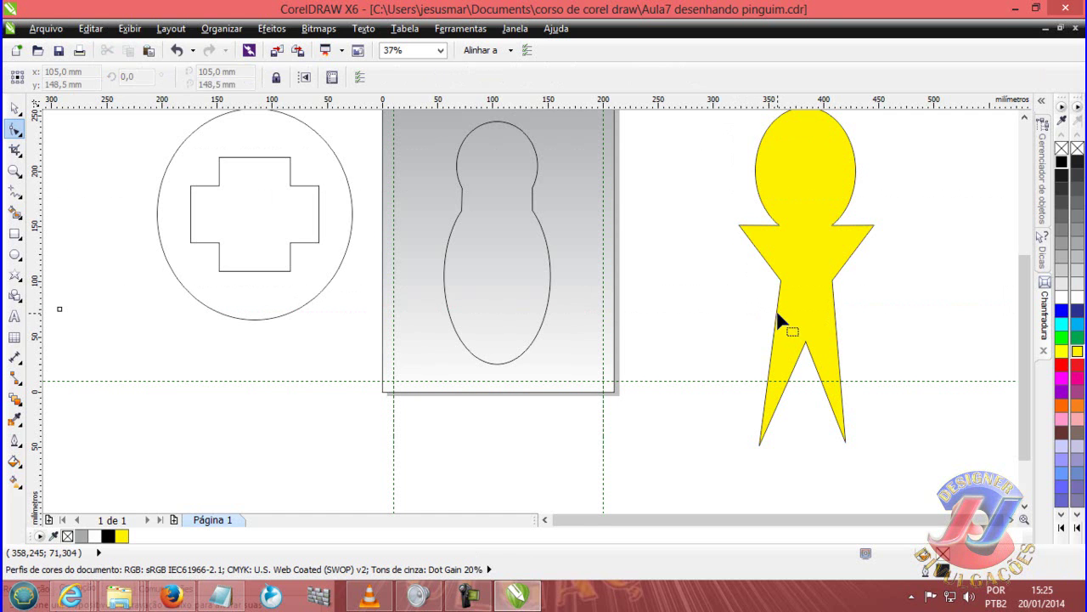
Add a matching left waist node on the guideline, break the curve there, then delete the guide
click(777, 313)
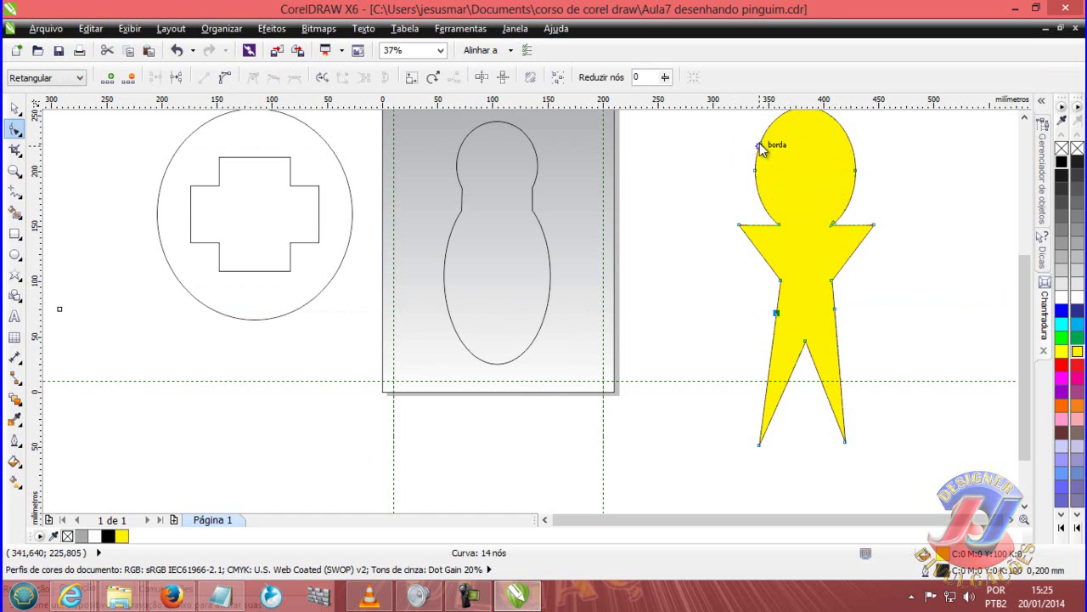
click(776, 306)
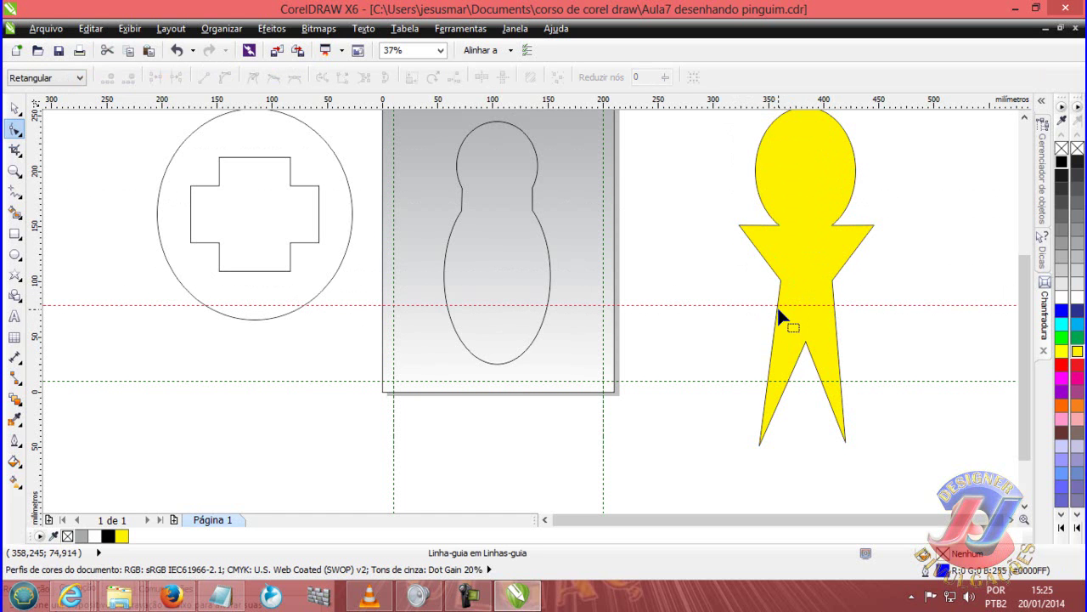
click(777, 307)
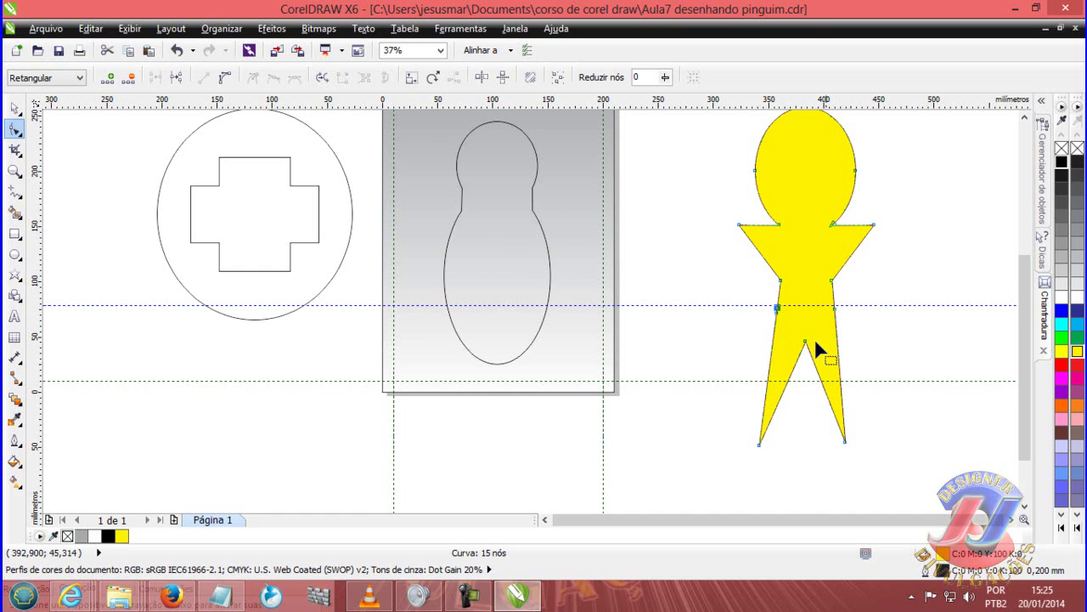
key(ctrl+k)
click(859, 339)
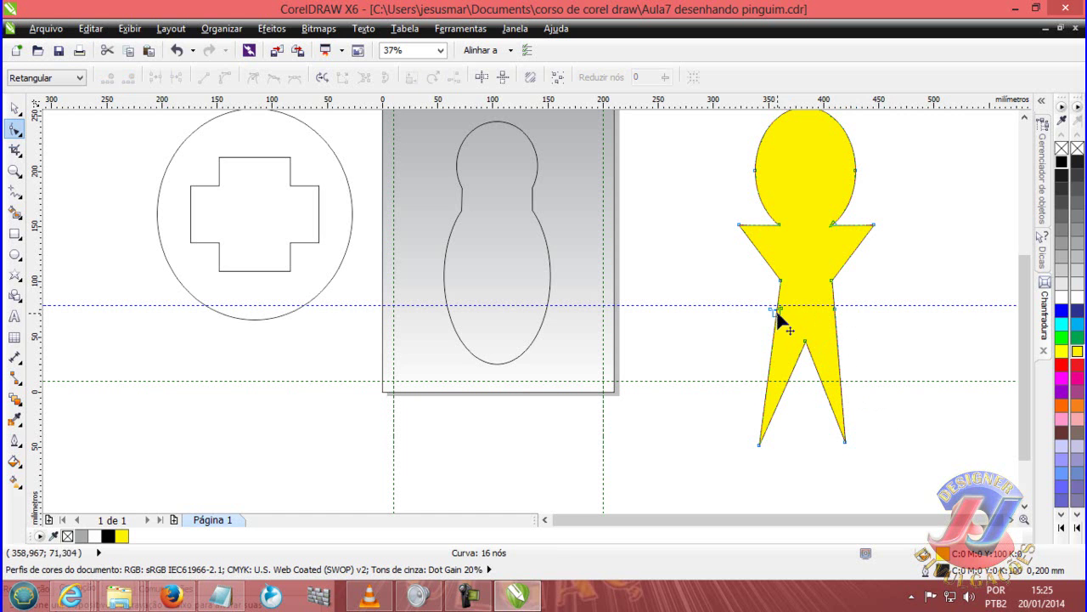
drag(777, 309, 740, 311)
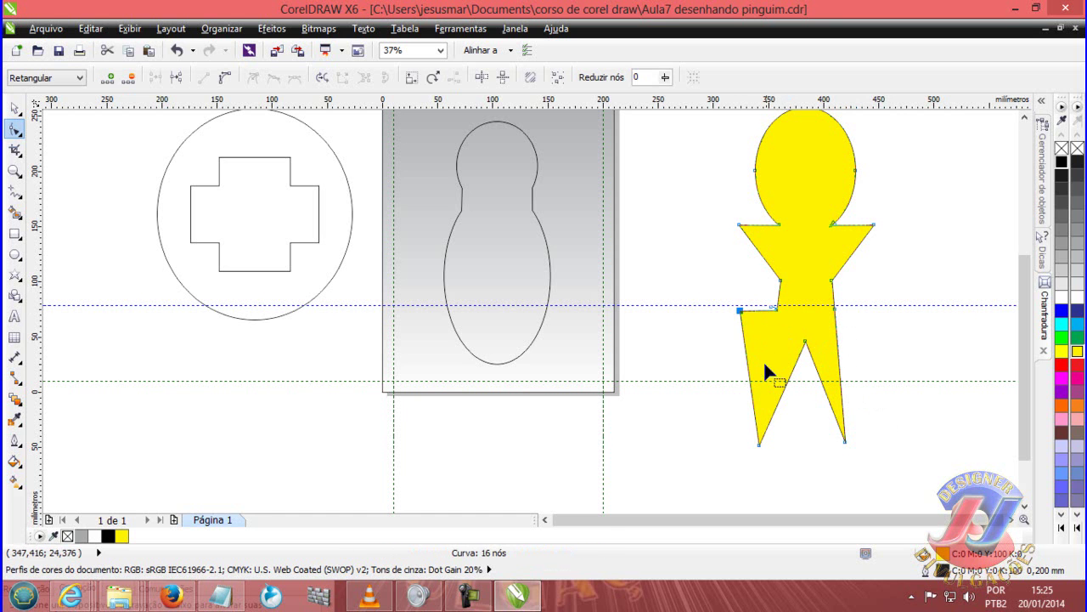
drag(740, 311, 777, 313)
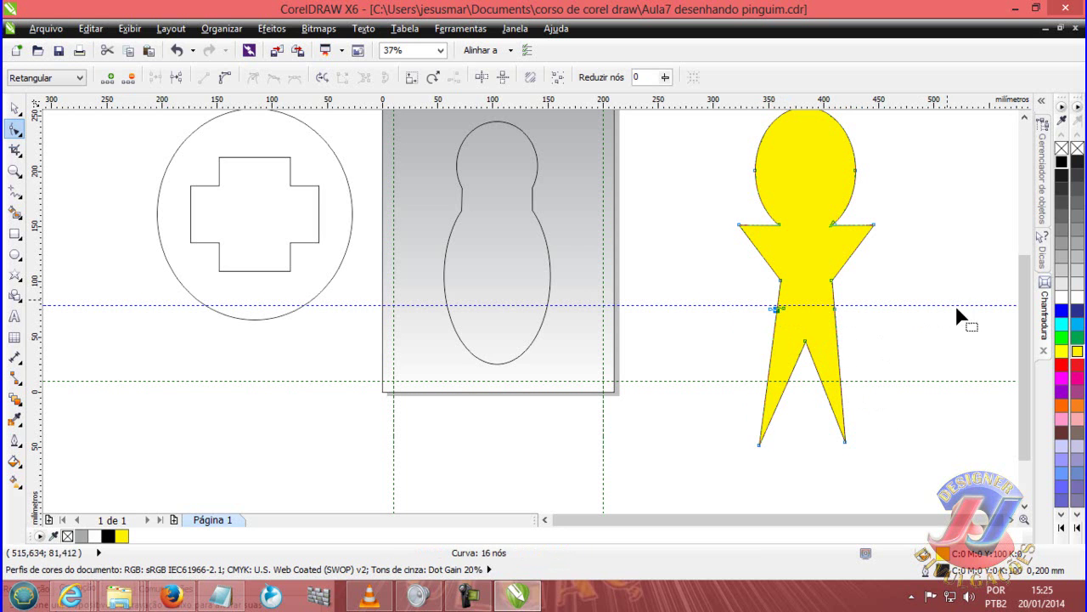
click(15, 109)
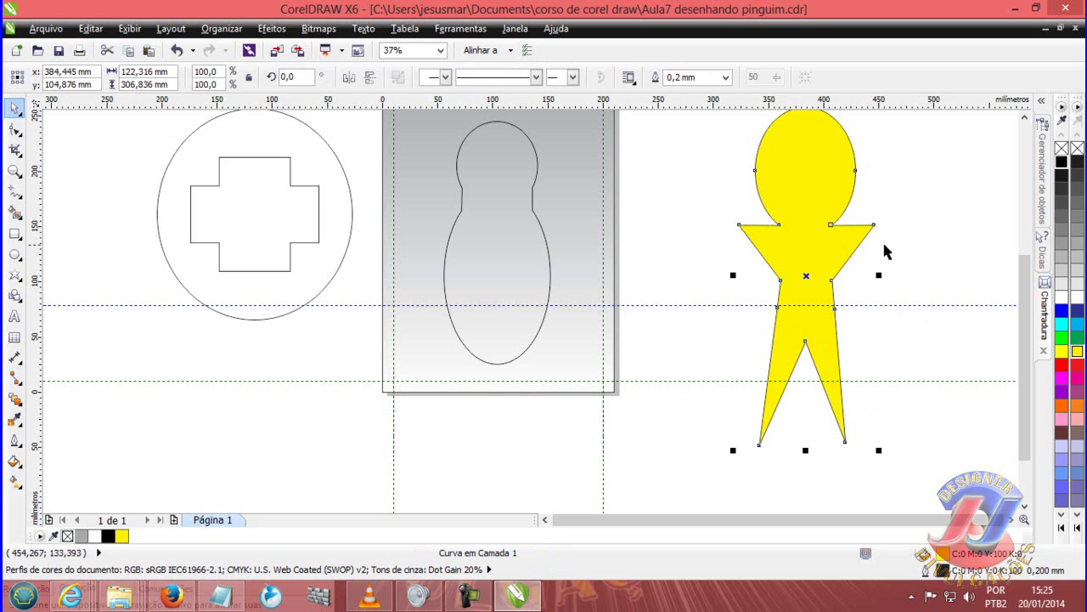
click(939, 306)
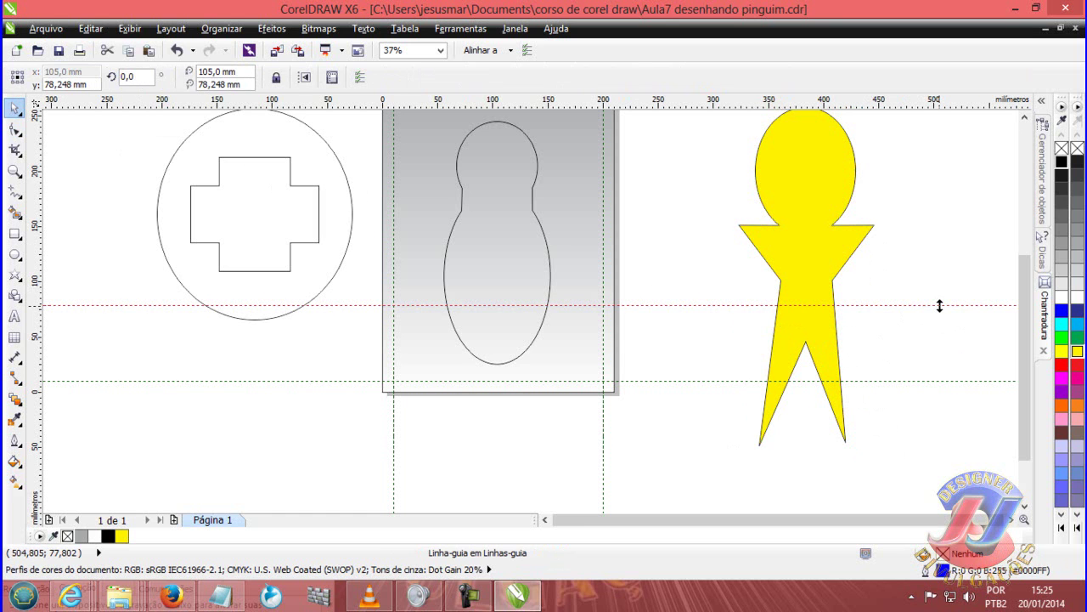
key(Delete)
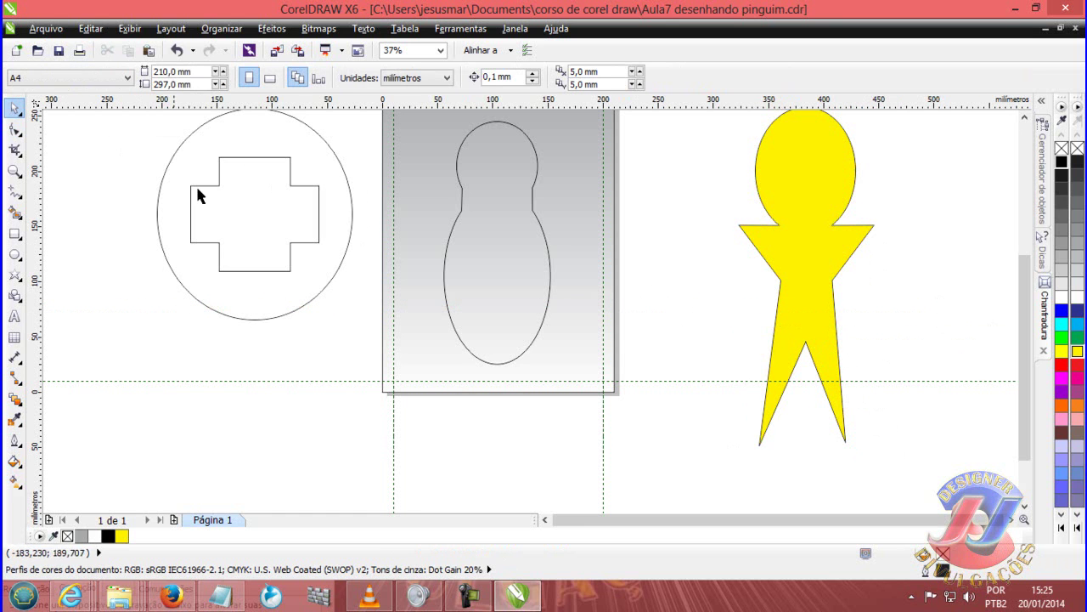
click(14, 129)
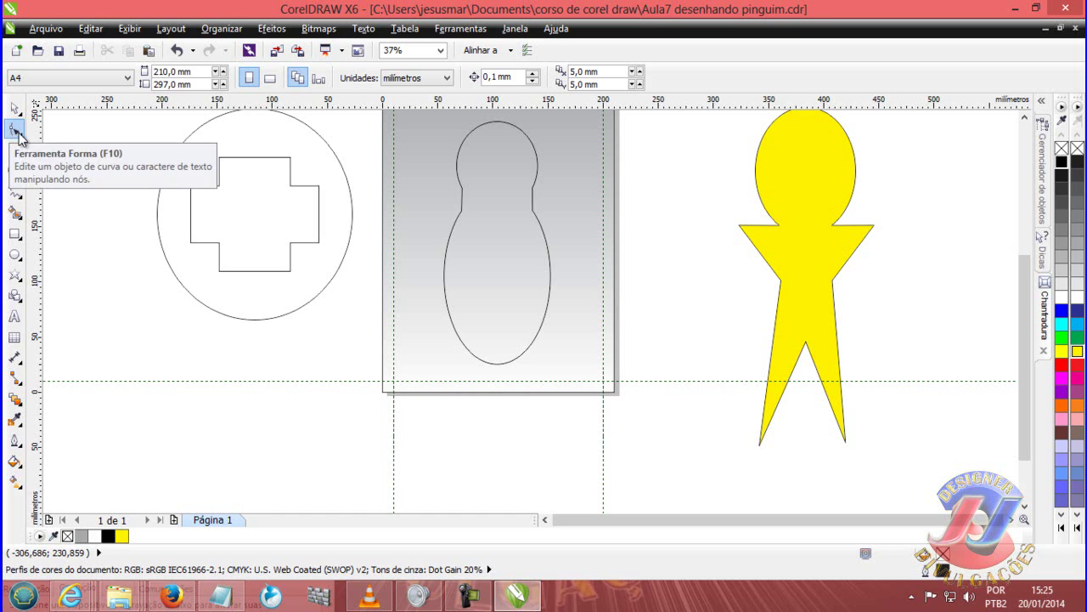
click(837, 311)
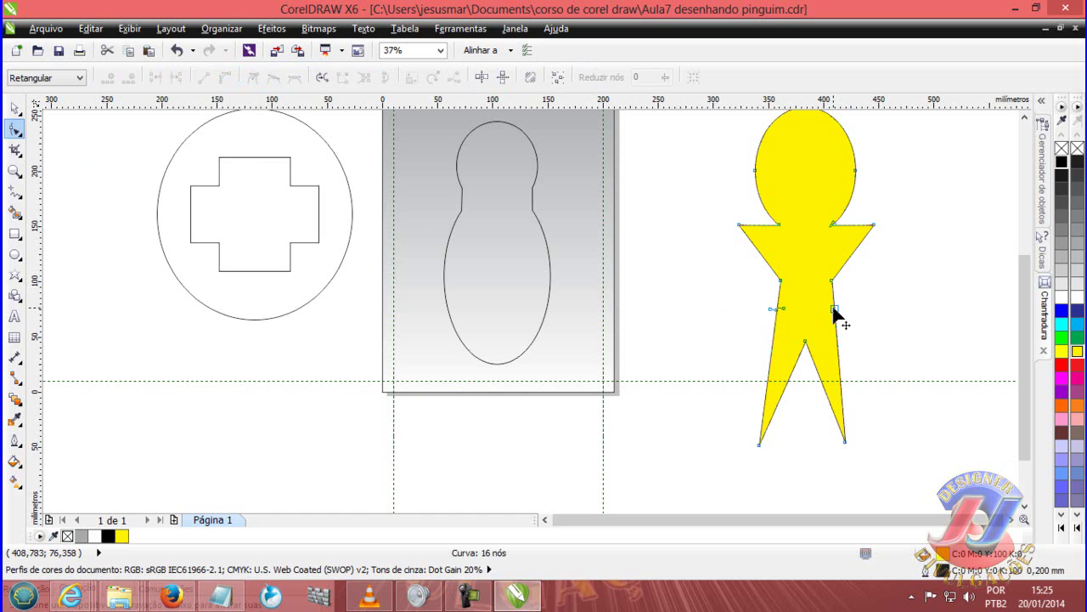
drag(833, 310, 832, 314)
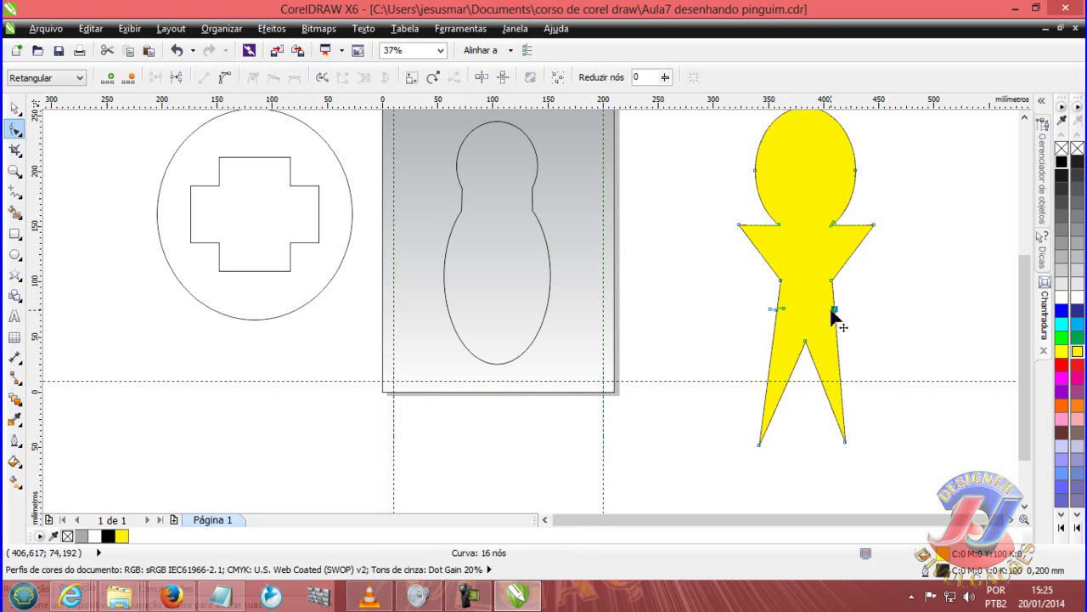
mouse_move(779, 308)
mouse_down()
mouse_move(798, 316)
mouse_move(778, 311)
mouse_up()
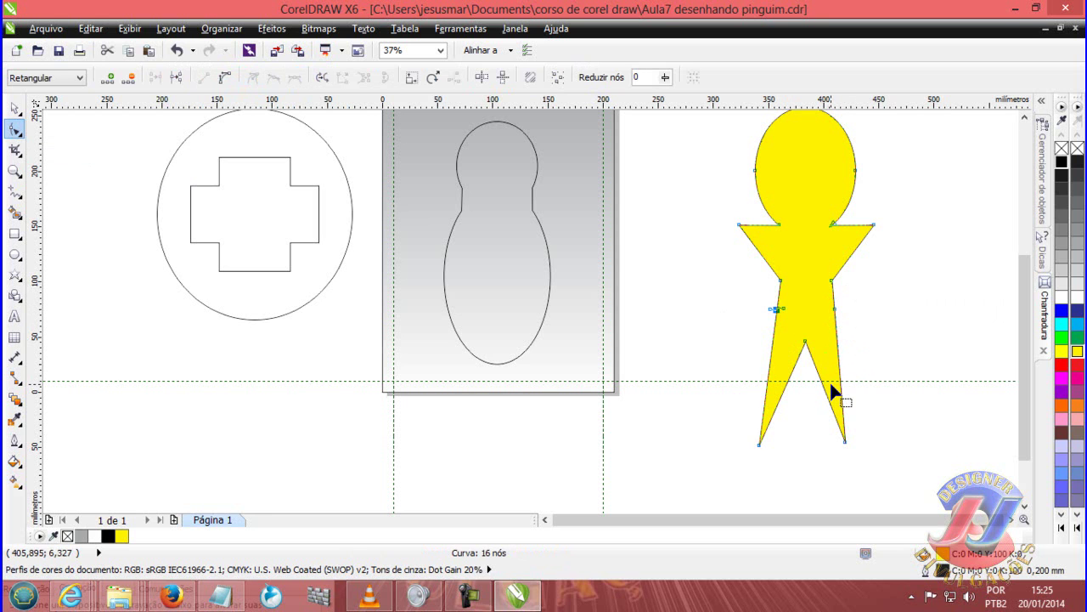
click(859, 242)
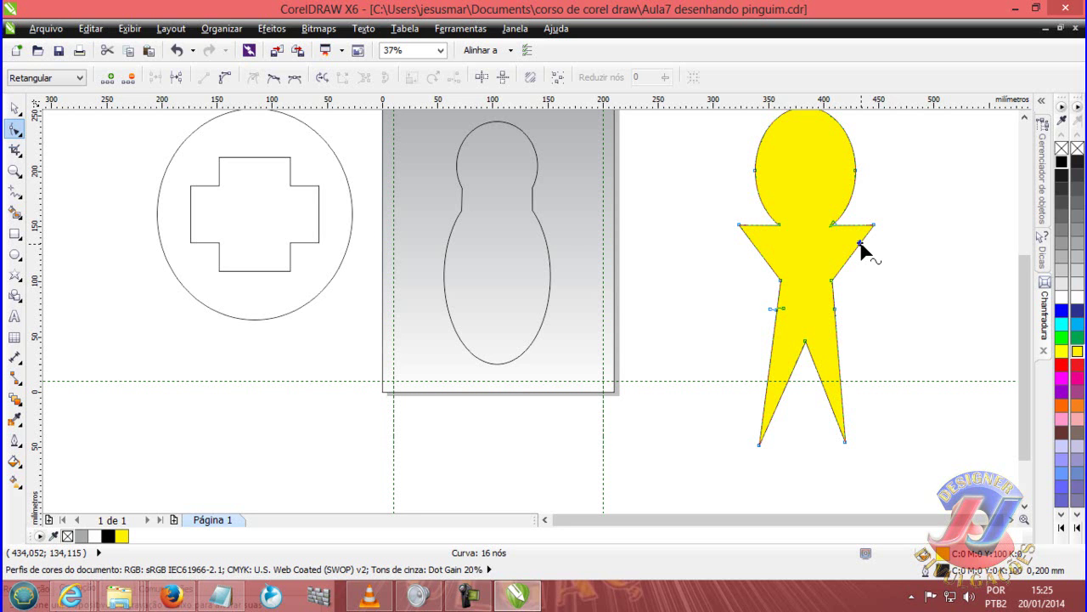
Add nodes on both arm edges and pull them slightly inward
double_click(860, 242)
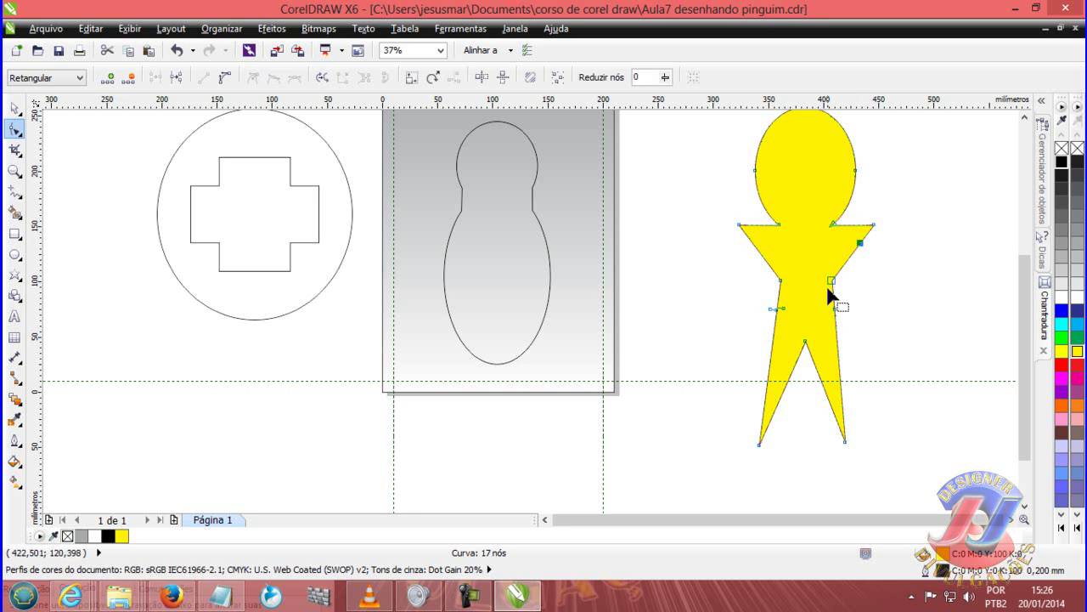
click(749, 242)
click(110, 77)
drag(751, 240, 780, 255)
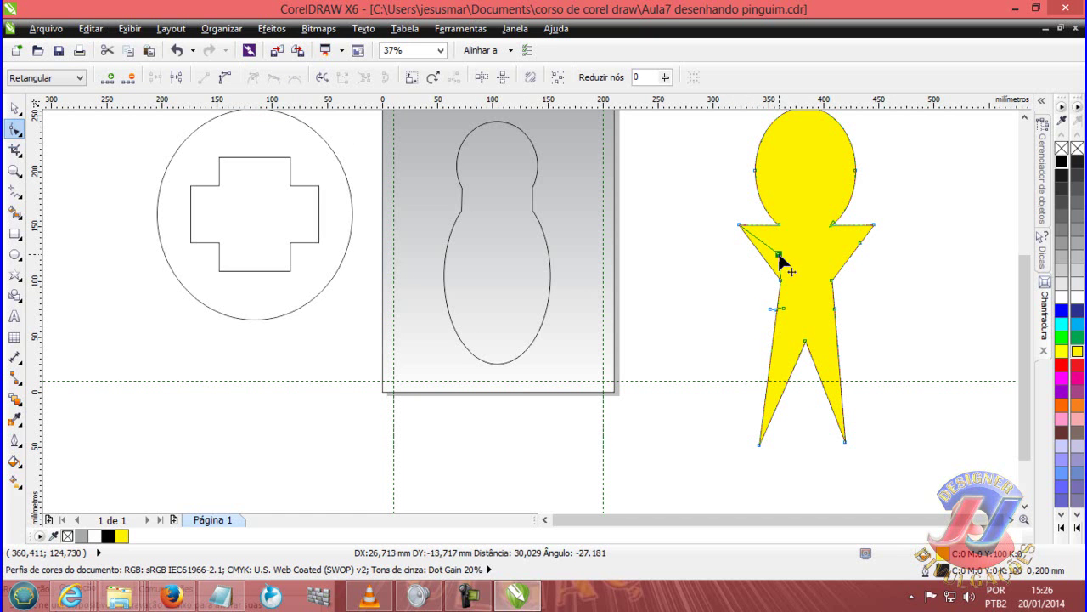
drag(861, 246, 833, 248)
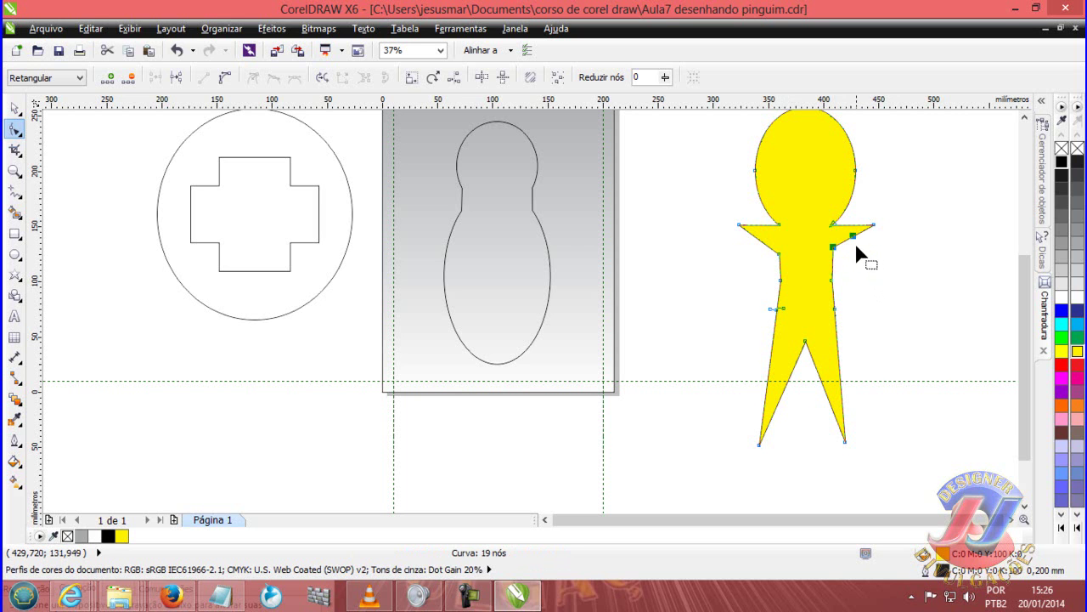
drag(856, 242, 856, 242)
Add a node on the left arm and drag it down so the arm slopes beside the body
click(749, 233)
double_click(749, 233)
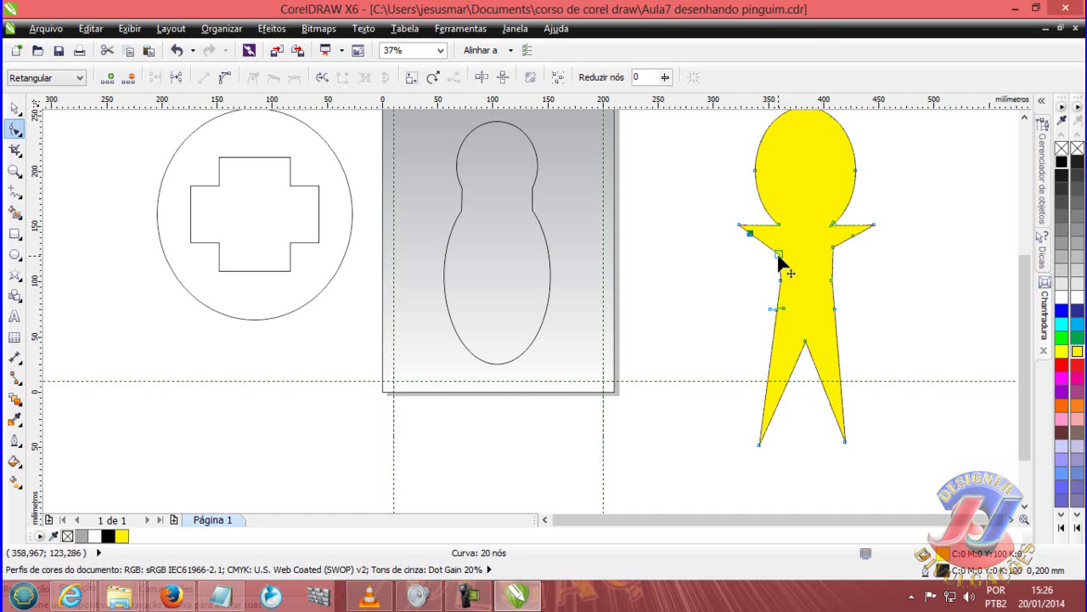
mouse_move(749, 233)
mouse_down()
mouse_move(731, 297)
mouse_move(737, 313)
mouse_up()
drag(739, 226, 731, 293)
Bend the right arm down beside the body and nudge the neck node to curve the shoulder joint
click(737, 313)
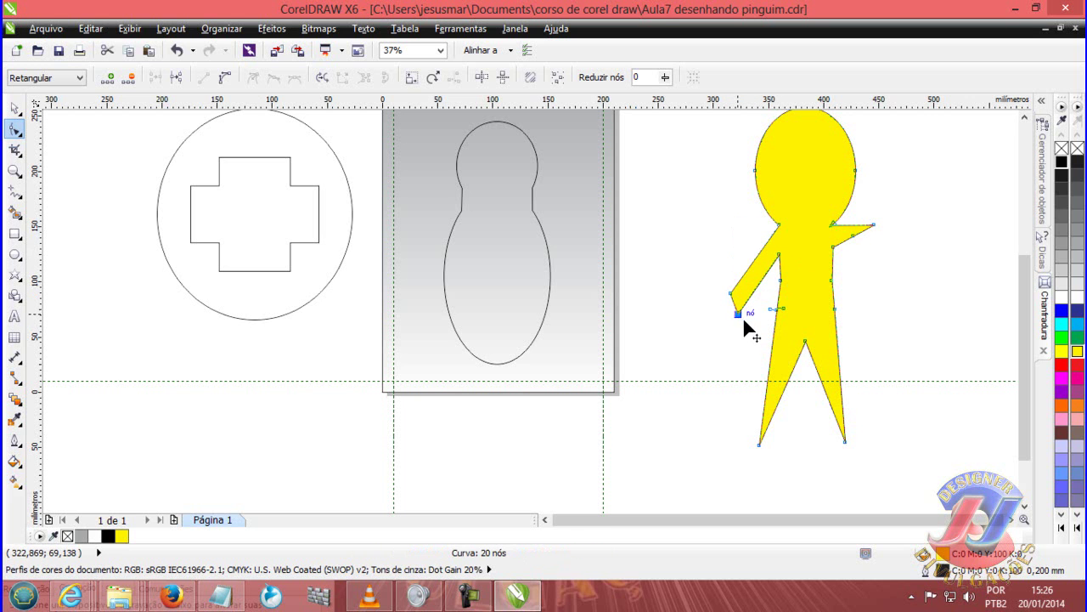
drag(730, 295, 726, 303)
drag(857, 239, 865, 337)
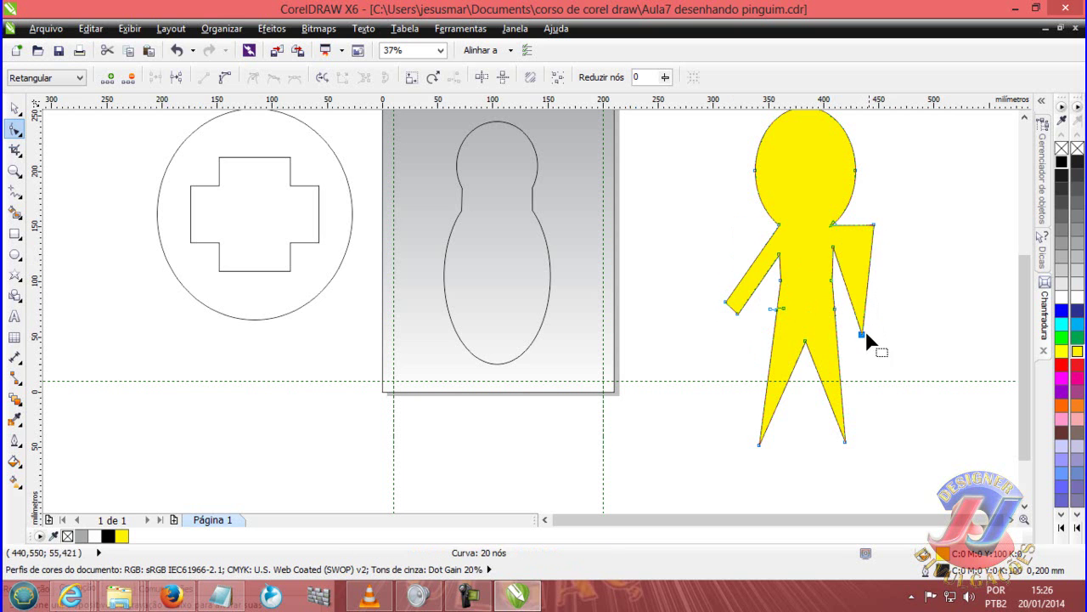
drag(871, 227, 870, 320)
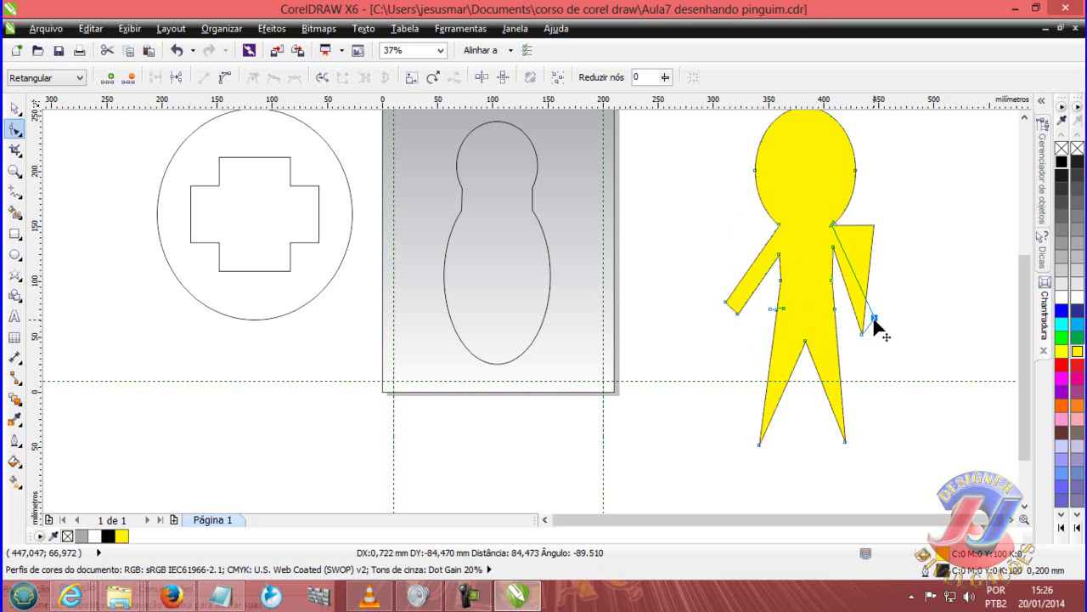
drag(870, 320, 875, 319)
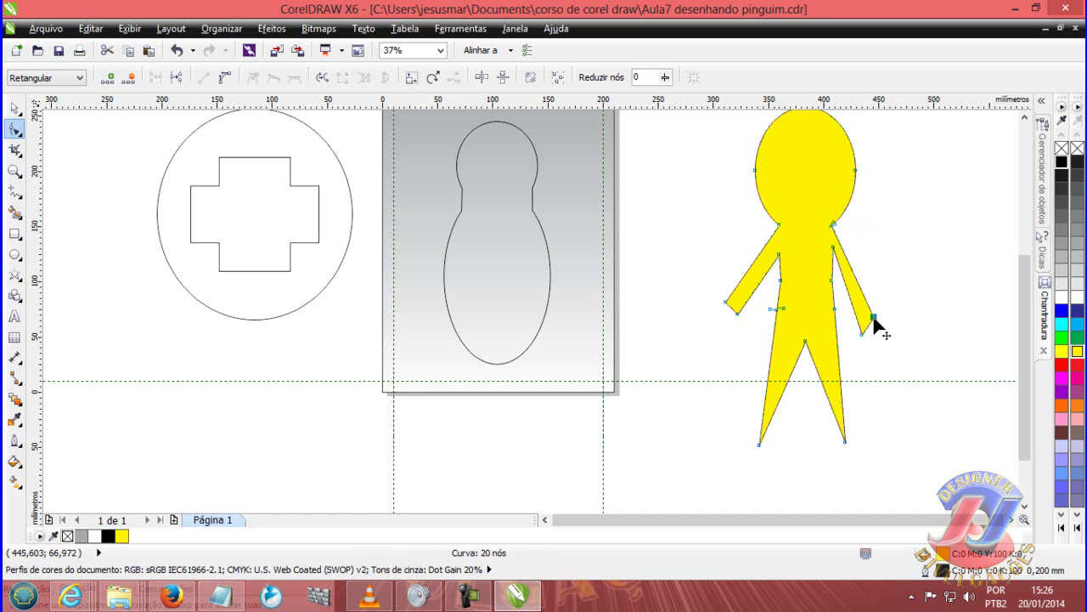
click(833, 226)
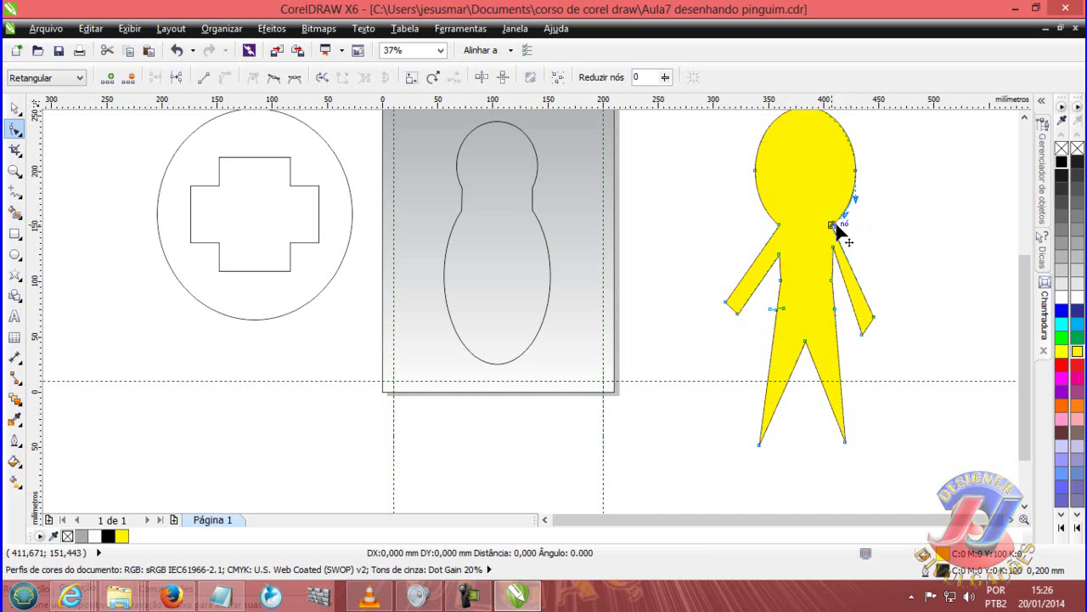
drag(839, 226, 839, 224)
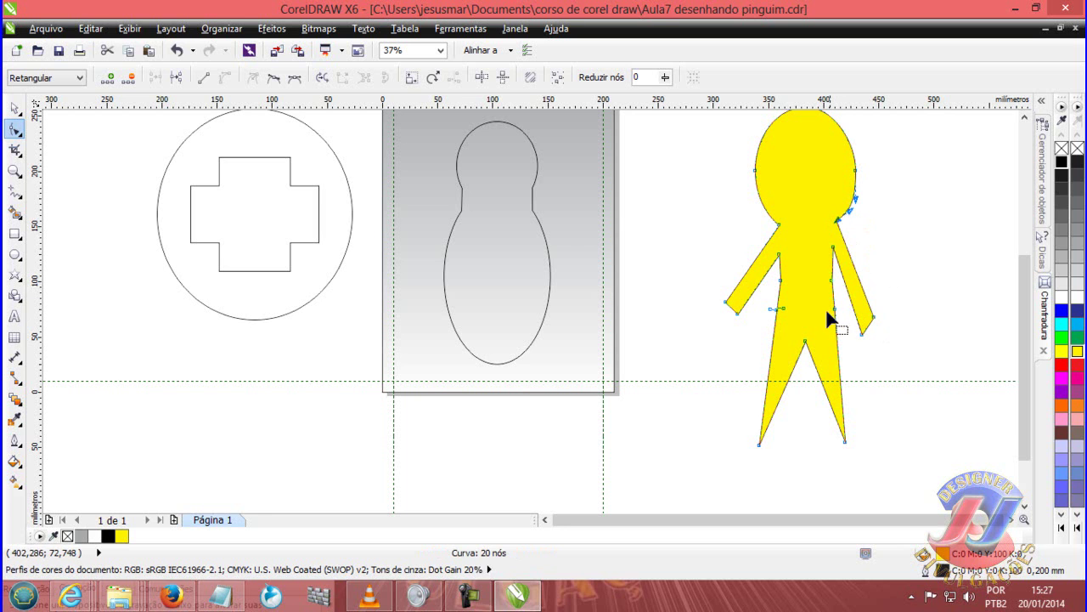
Add two nodes on the leg outline and drag them to lengthen the leg
click(812, 358)
double_click(812, 358)
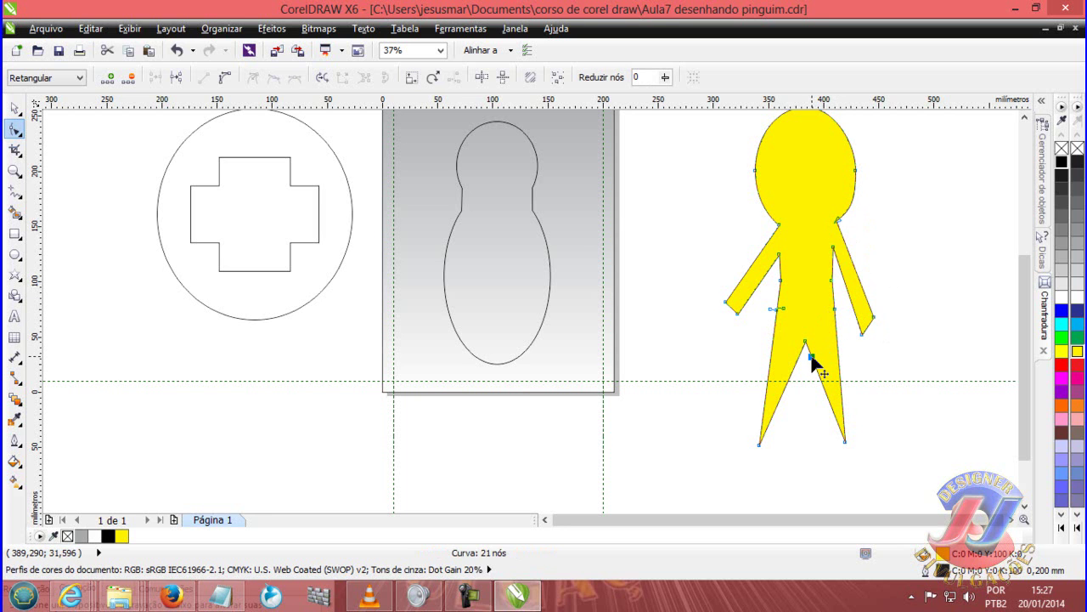
drag(812, 359, 806, 343)
double_click(833, 415)
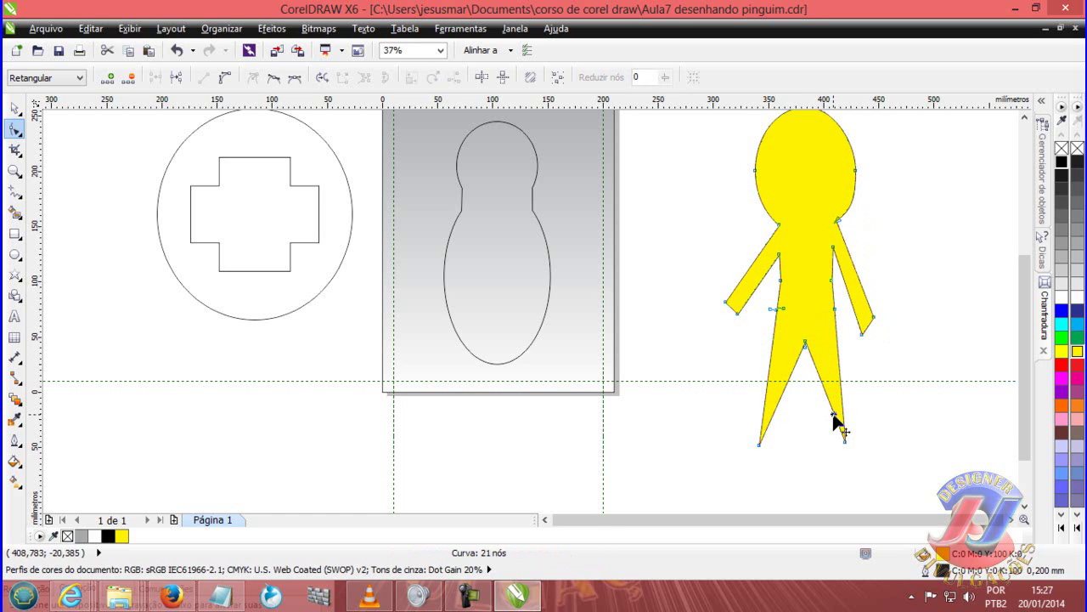
drag(834, 416, 827, 456)
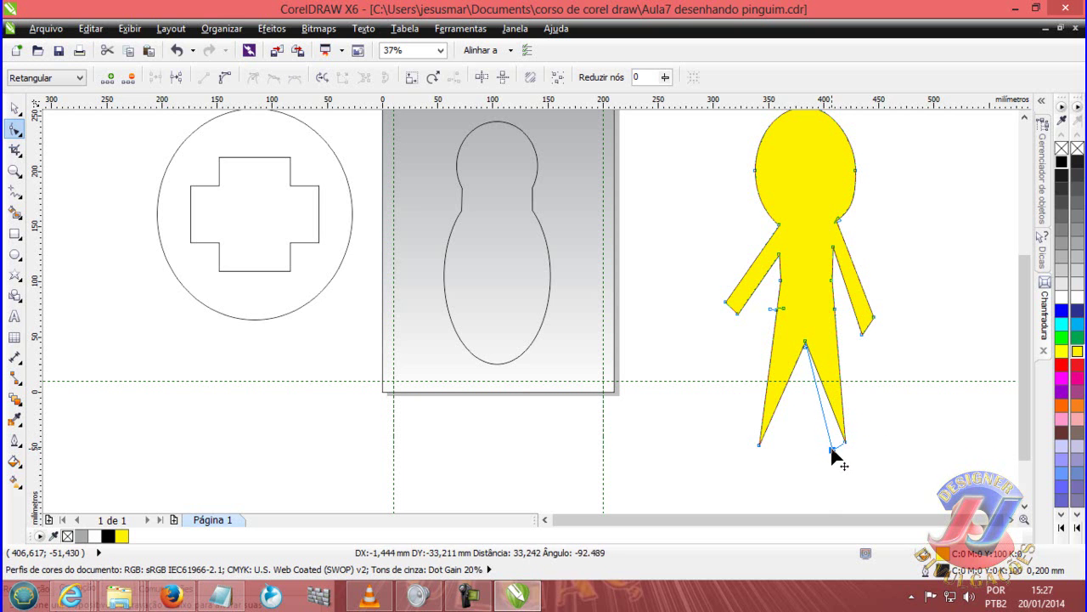
drag(829, 460, 831, 450)
drag(768, 419, 772, 422)
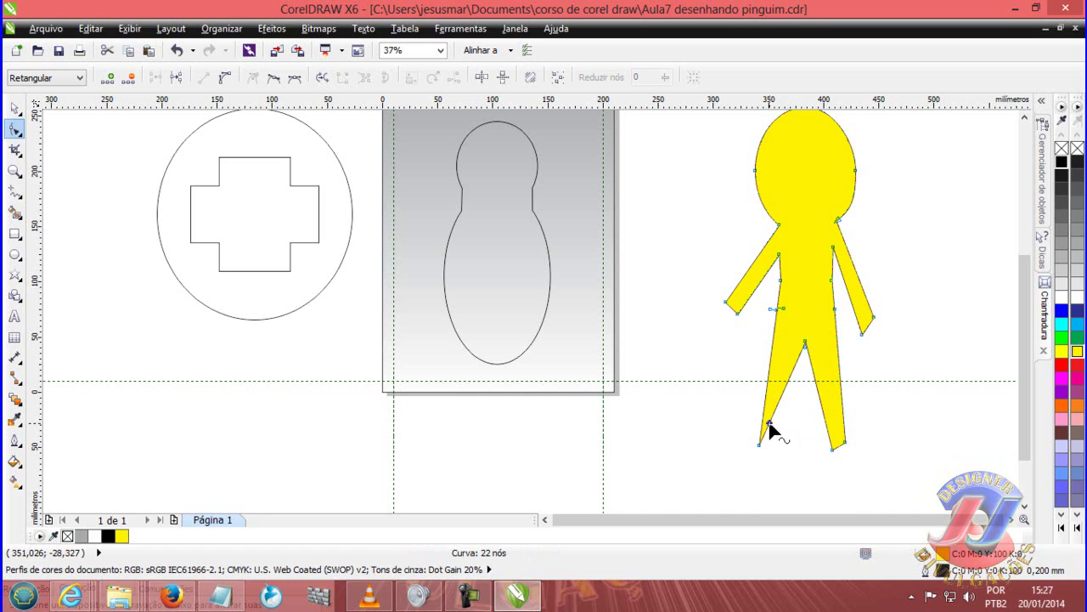
Add a left-leg node to shape the foot, adjust a torso node, and extend the right leg downward
click(772, 424)
key(KP_Add)
drag(773, 427, 779, 446)
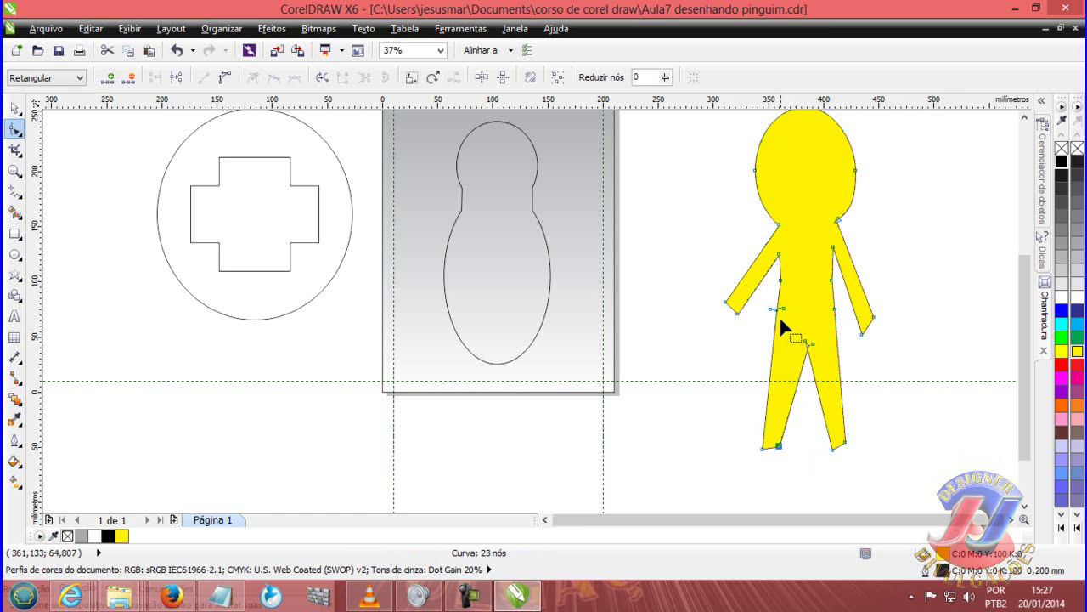
drag(778, 302, 781, 294)
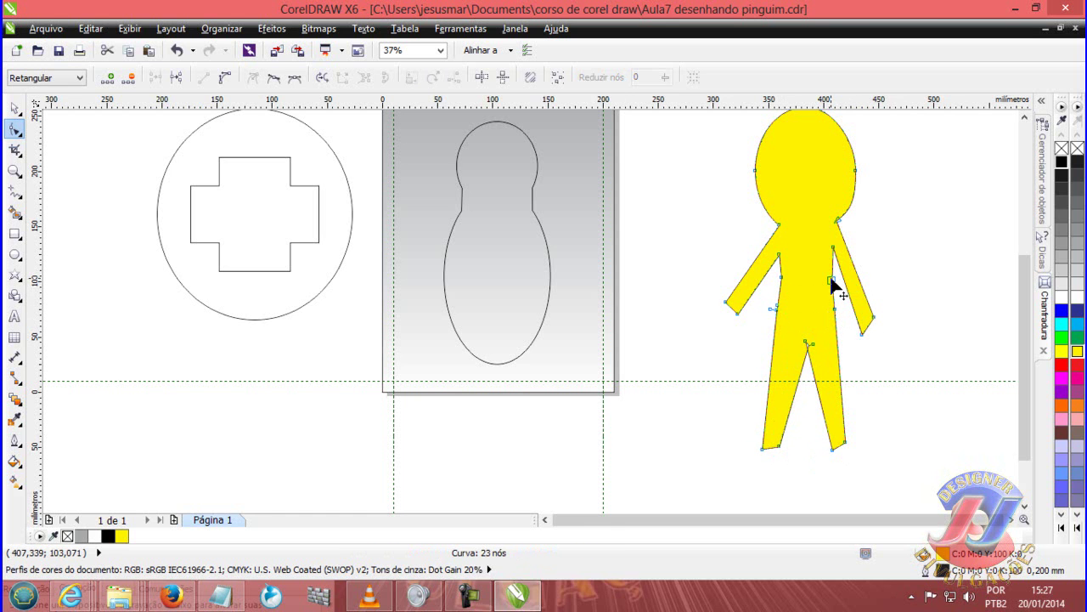
click(832, 275)
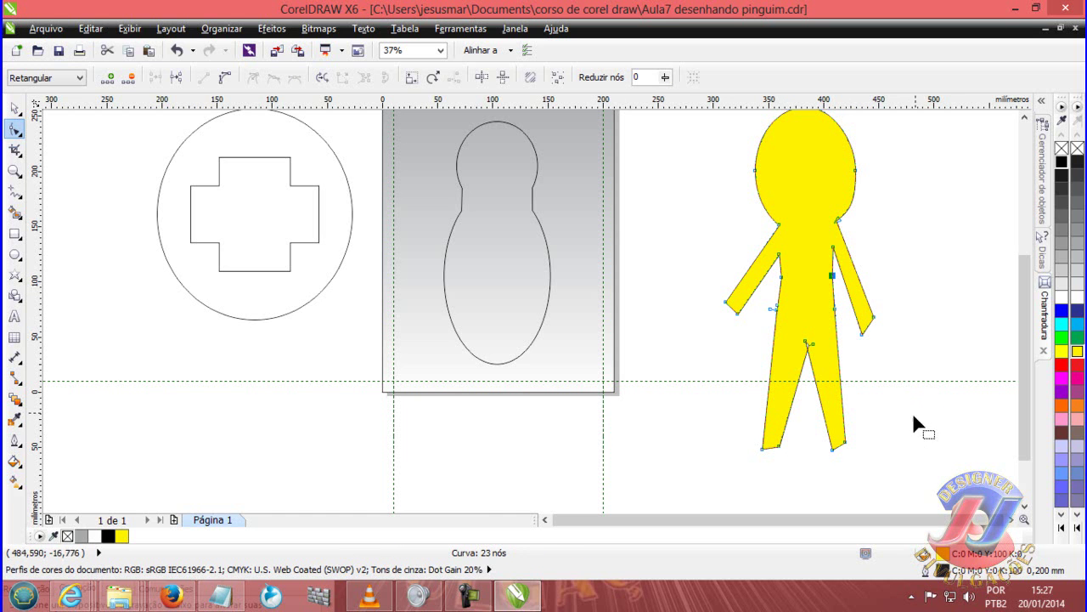
mouse_move(845, 448)
mouse_down()
mouse_move(841, 498)
mouse_move(858, 497)
mouse_up()
Lengthen the left leg and stretch the left arm straight downward
drag(778, 446, 775, 491)
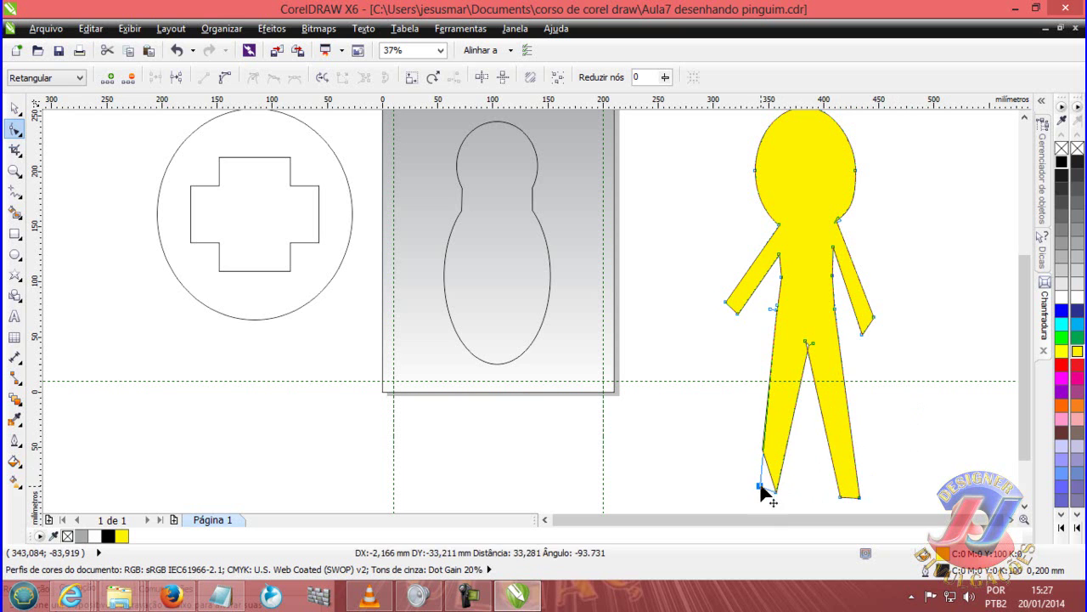
drag(763, 450, 760, 493)
drag(737, 315, 727, 377)
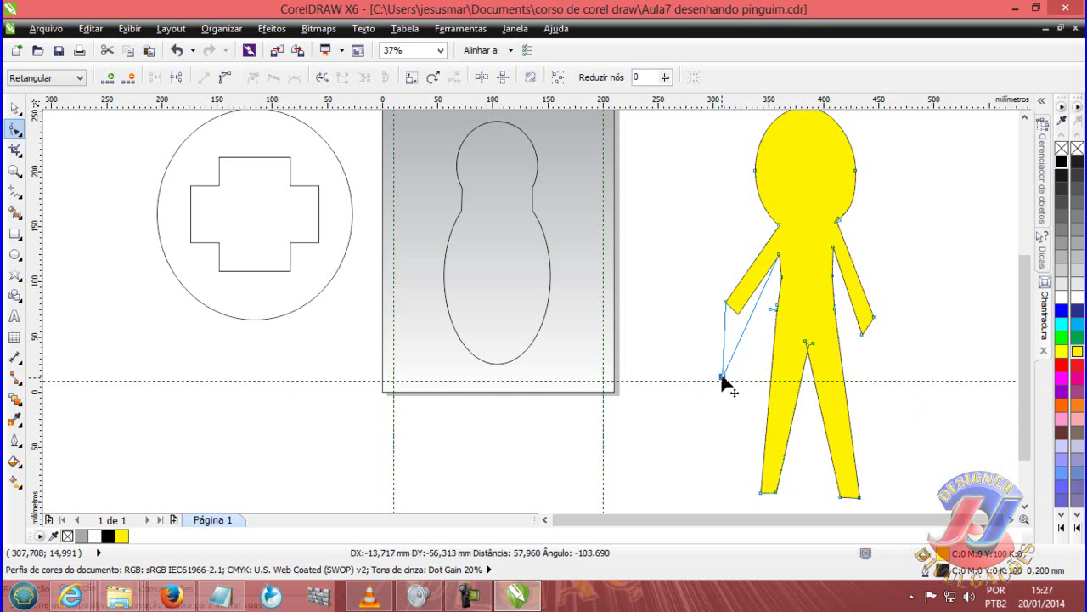
drag(726, 303, 716, 371)
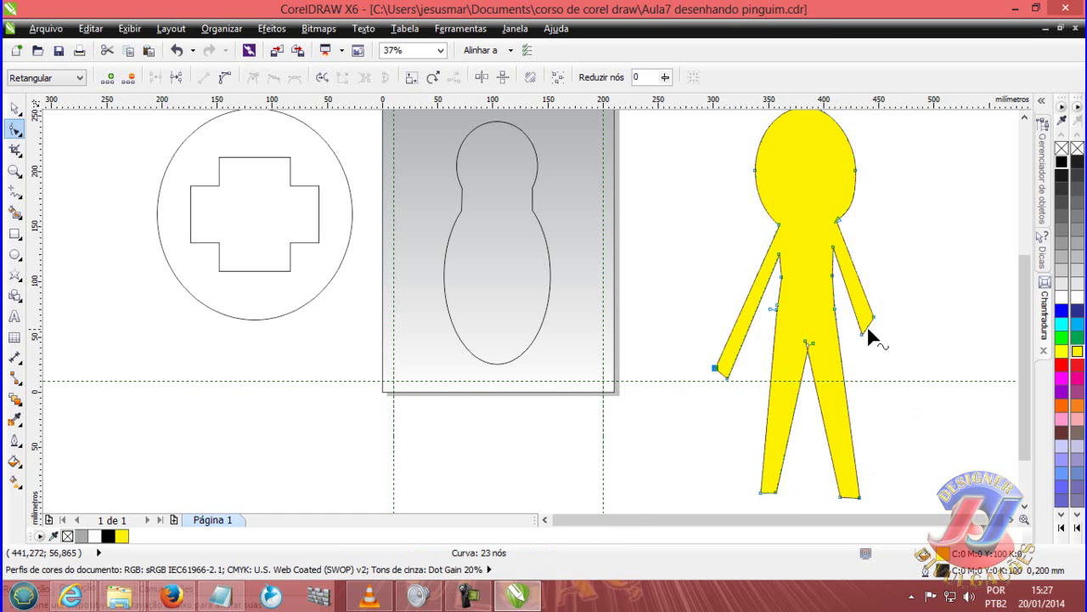
Stretch the right arm downward with a squared end and settle the arm-torso junction node
drag(867, 331, 868, 372)
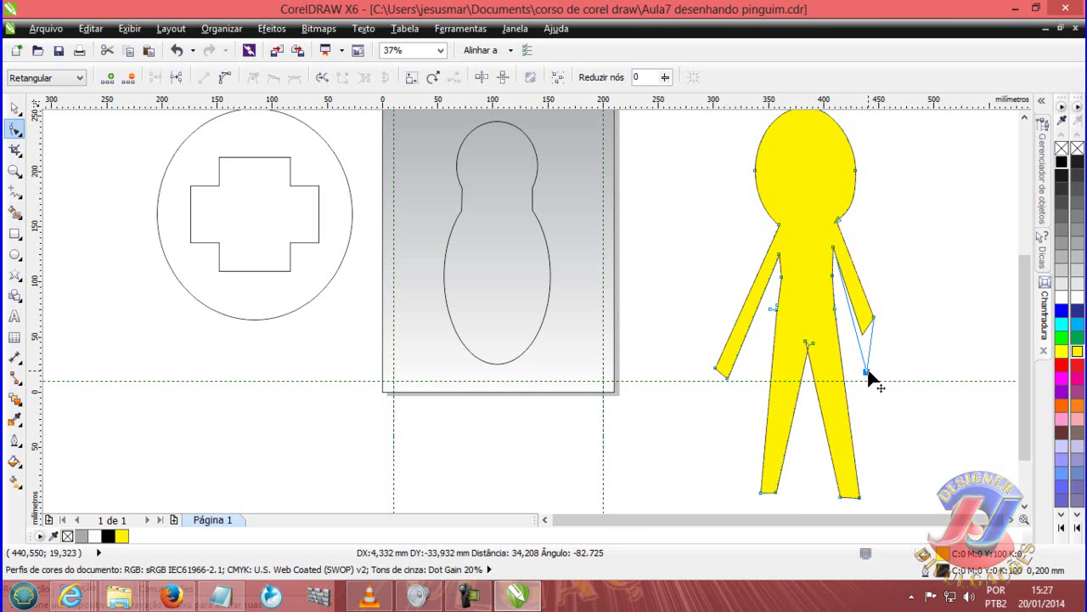
drag(868, 372, 866, 367)
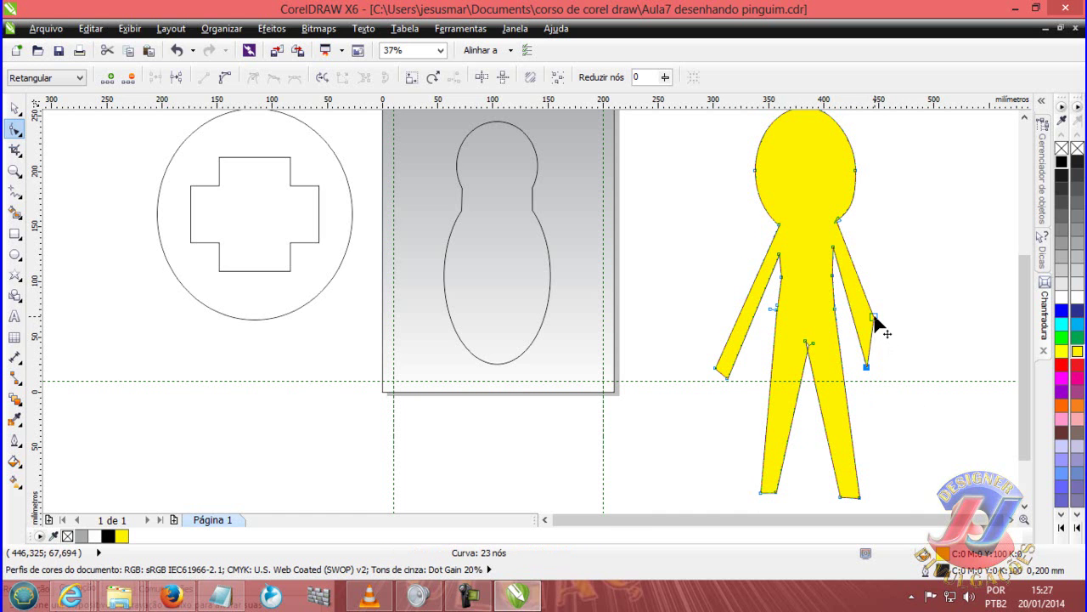
drag(875, 319, 888, 367)
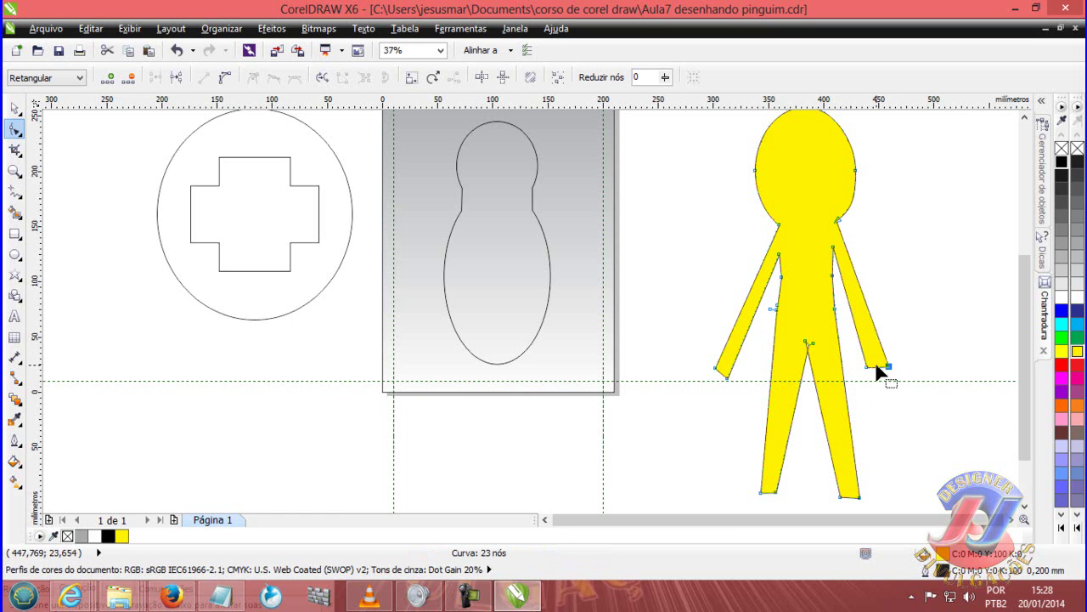
drag(888, 366, 883, 363)
drag(778, 307, 781, 319)
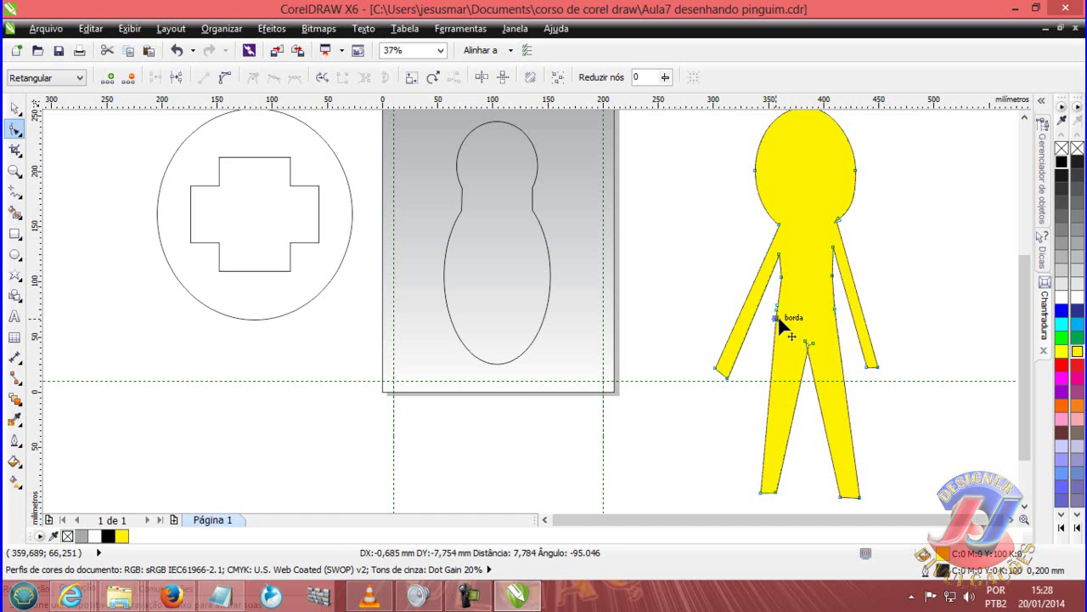
drag(780, 320, 776, 315)
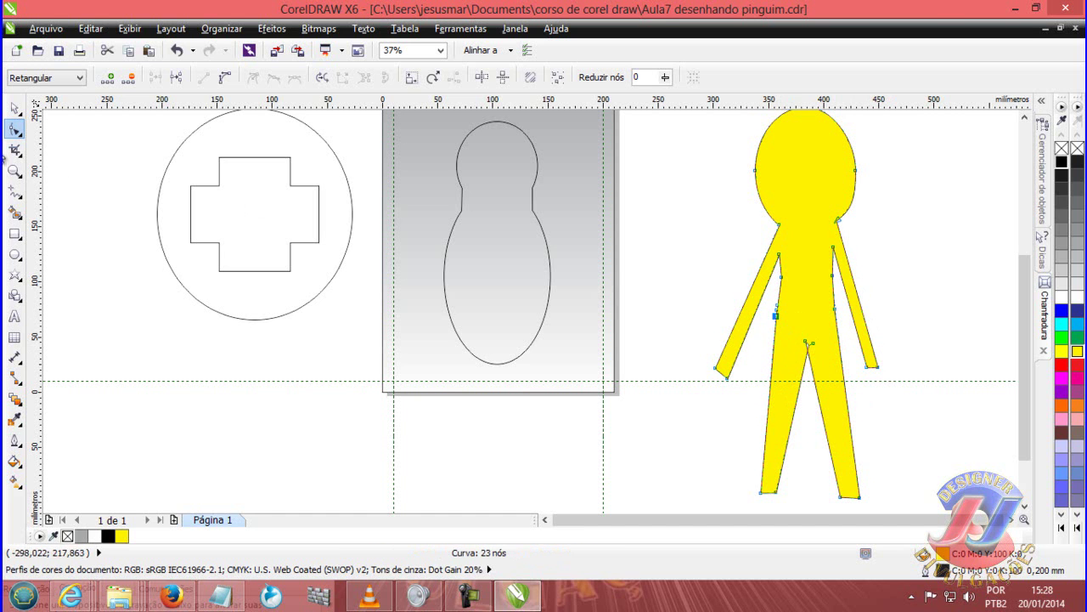
Marquee-select the arm and torso nodes, then zoom in on the torso
drag(713, 260, 829, 340)
click(15, 169)
drag(742, 246, 866, 371)
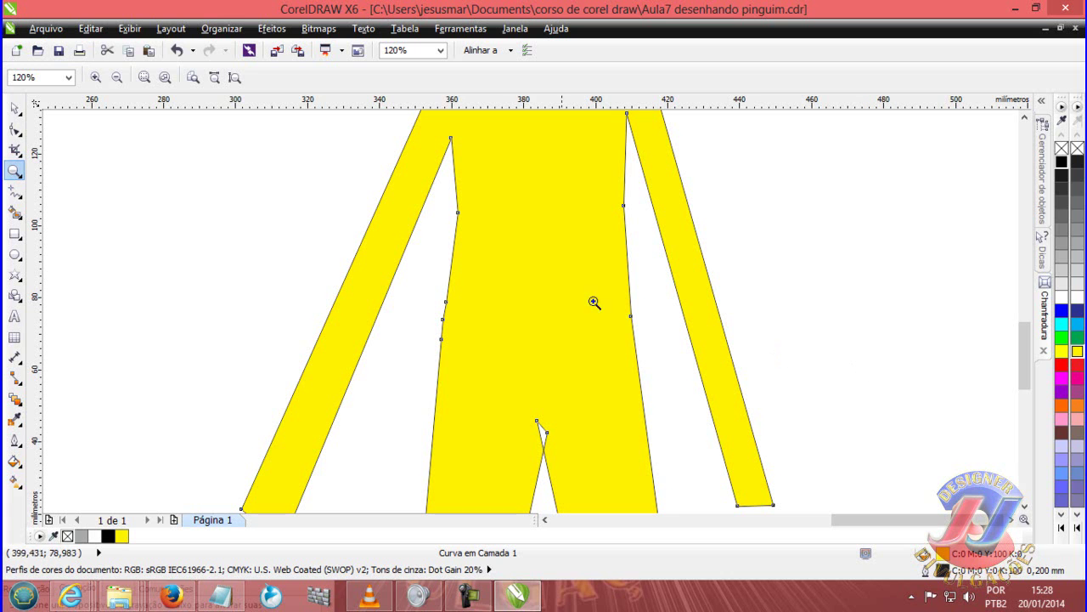
Delete two extra nodes on the torso's left side and move a remaining node onto the edge
click(13, 130)
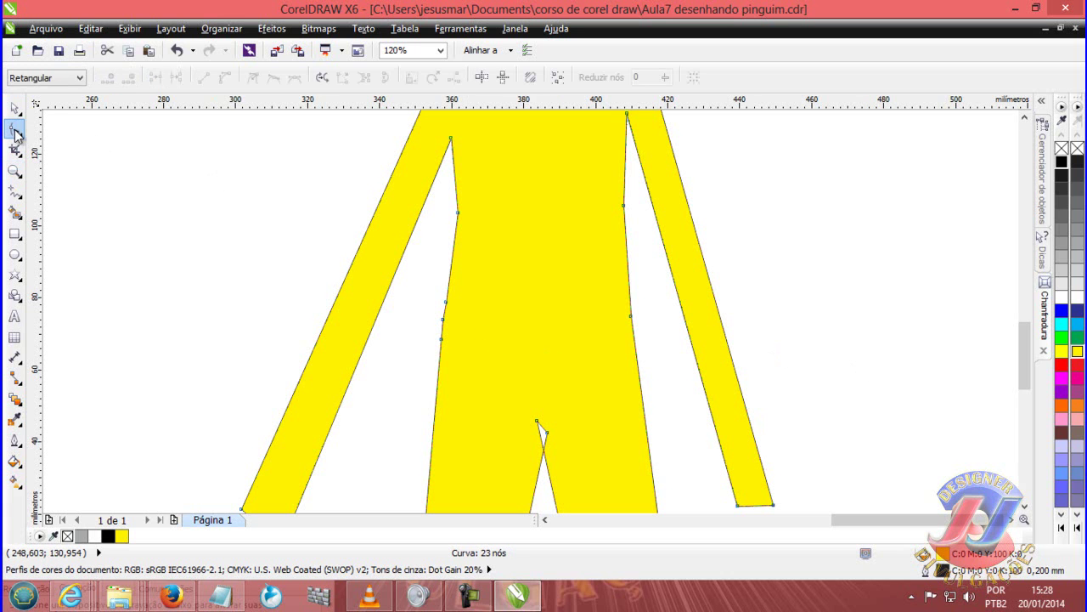
click(442, 319)
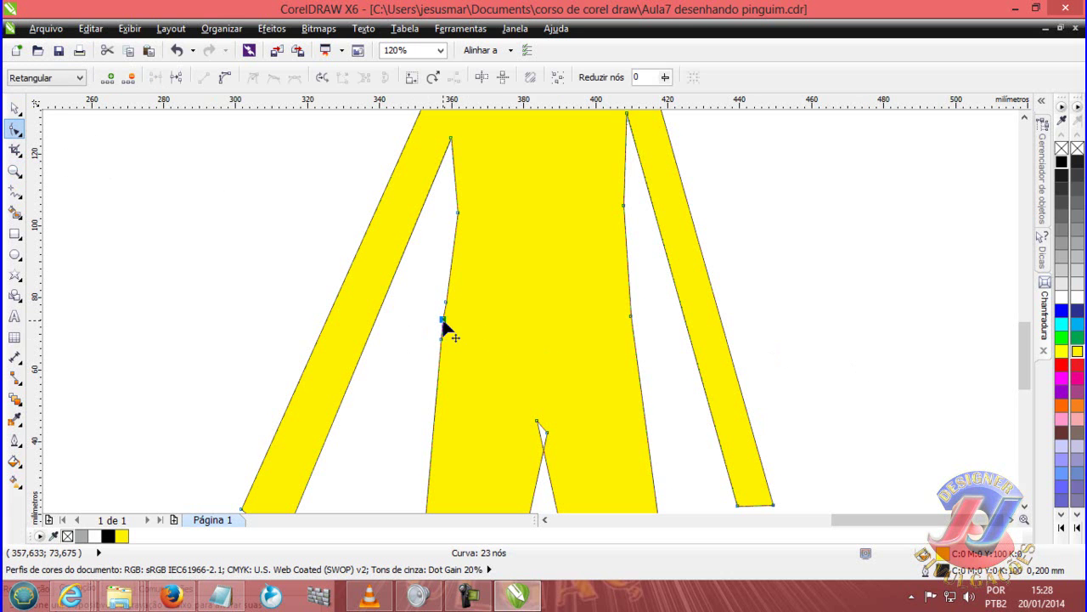
click(130, 78)
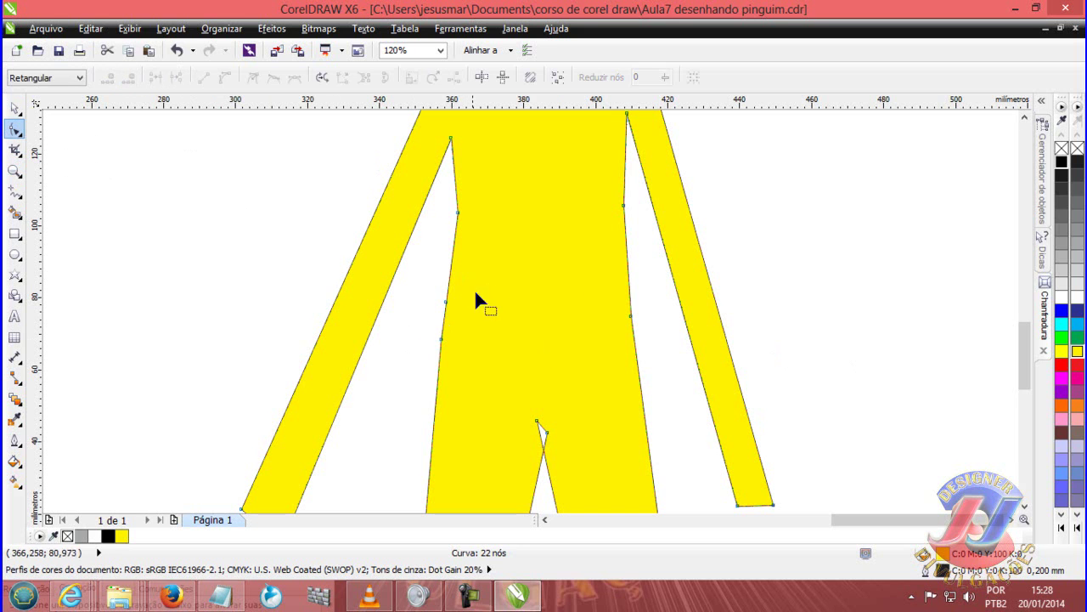
drag(440, 339, 442, 321)
click(445, 302)
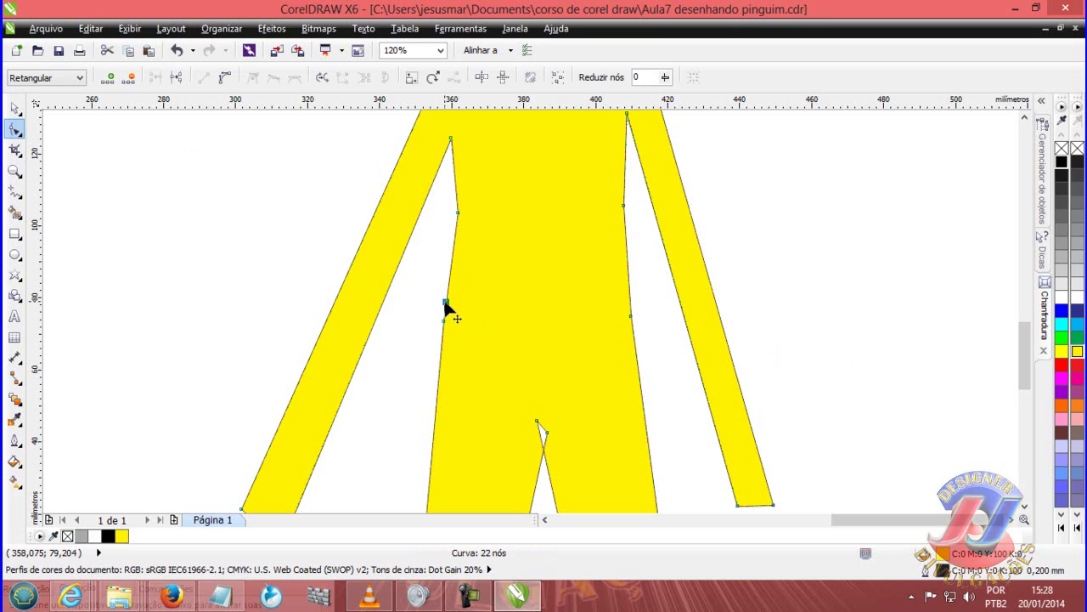
key(Delete)
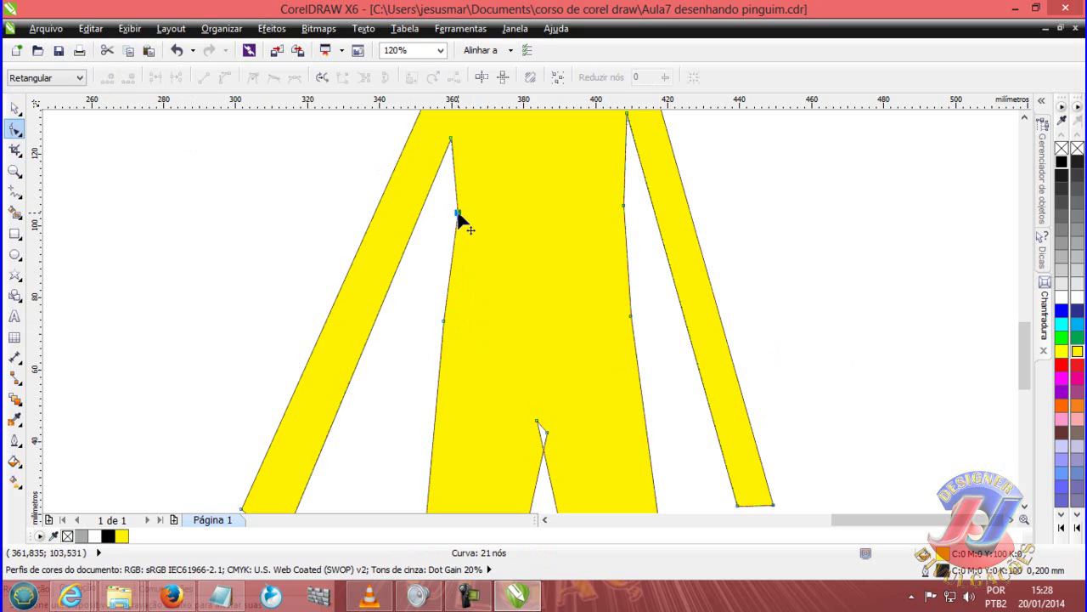
Straighten the upper torso and armpit nodes and shift the crotch node left
drag(457, 213, 457, 203)
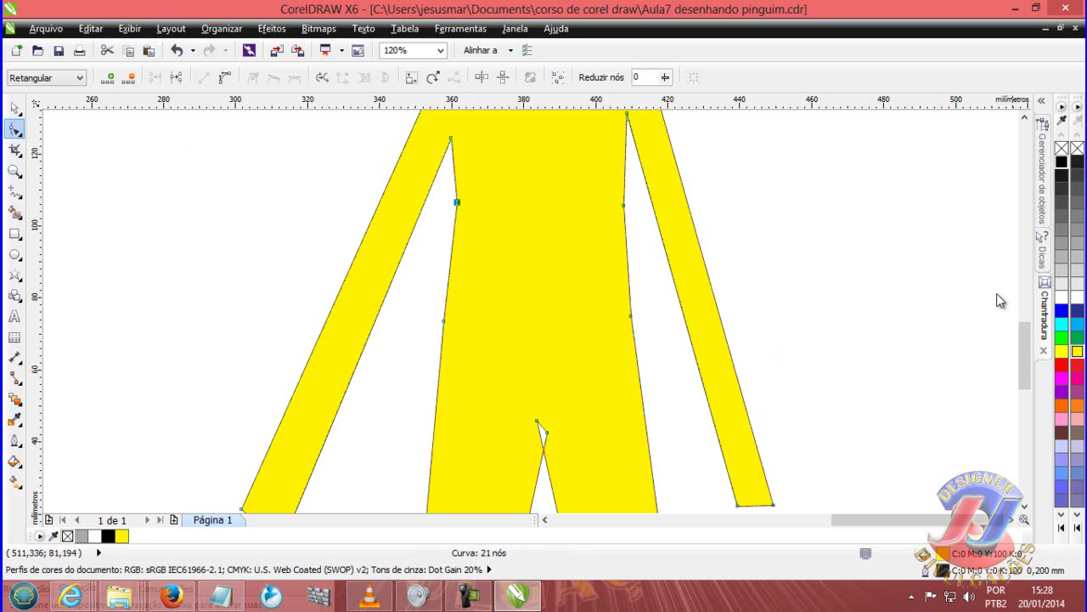
scroll(1022, 337, up, 3)
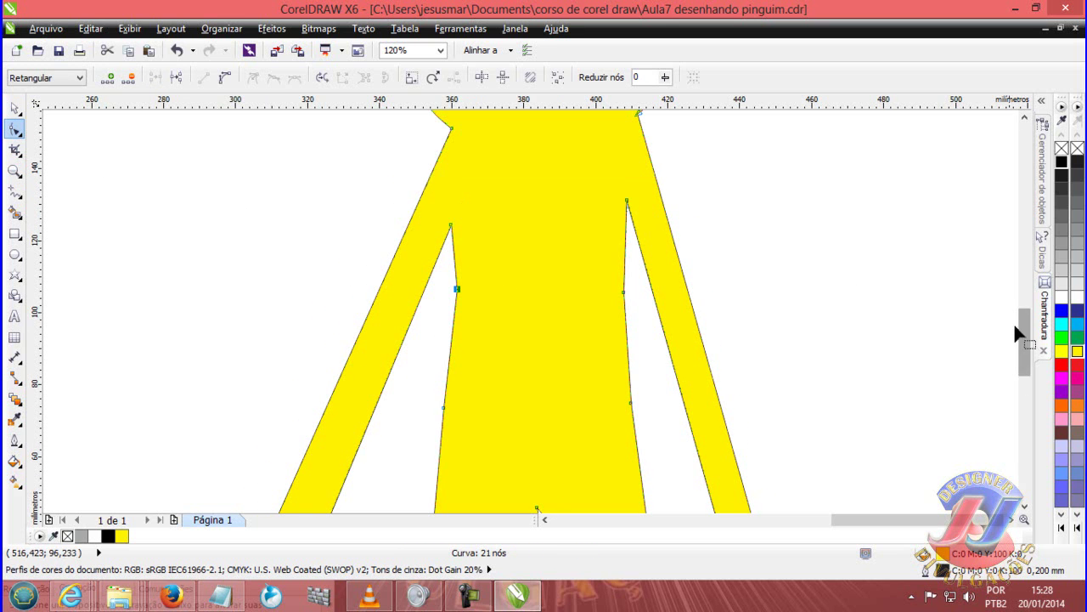
drag(451, 224, 464, 201)
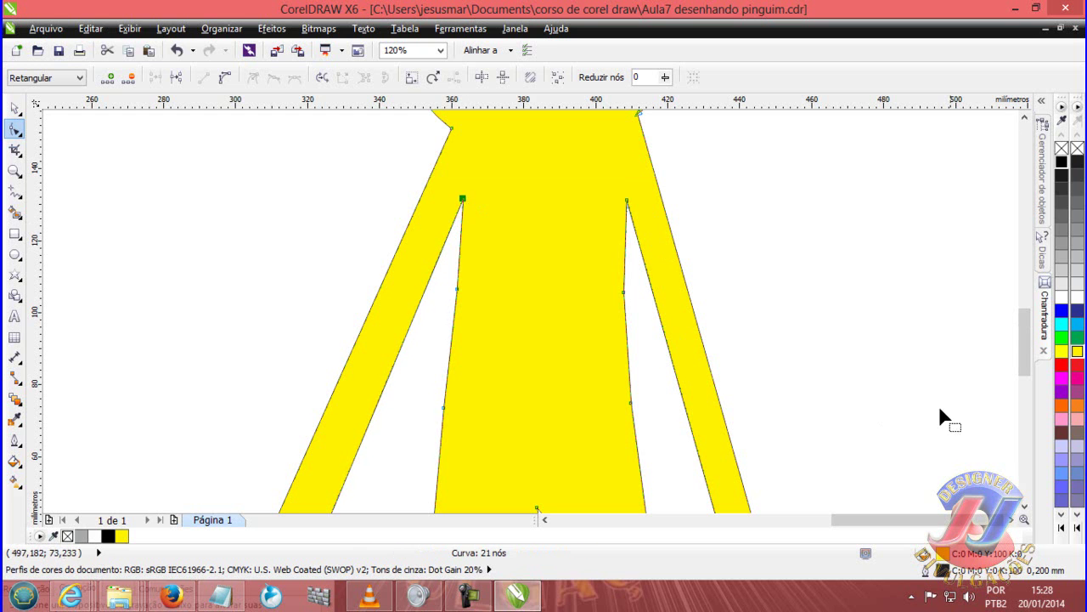
drag(1025, 333, 1025, 352)
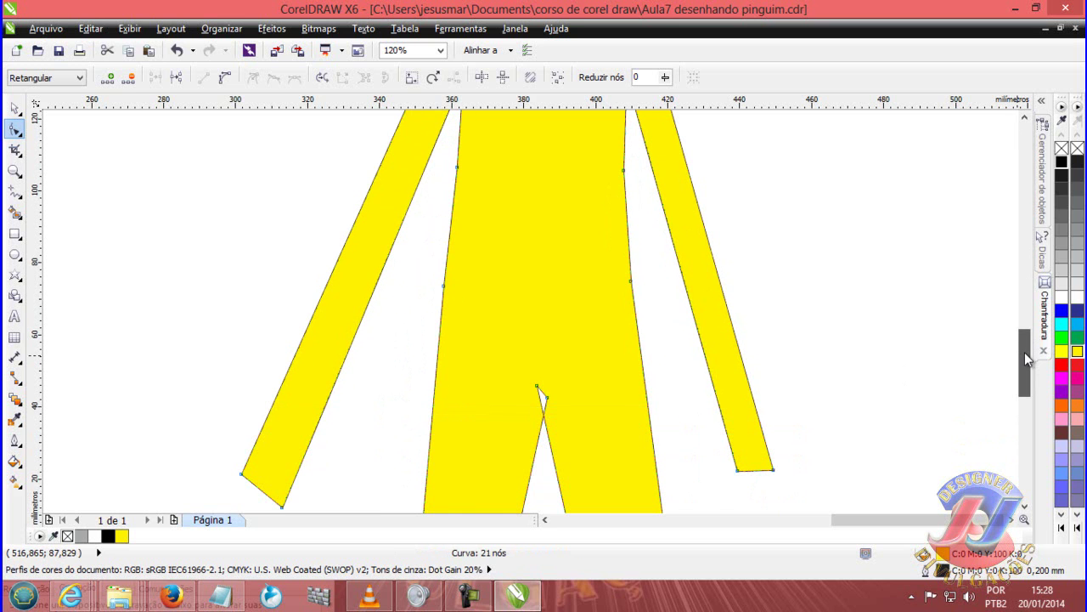
mouse_move(547, 396)
mouse_down()
mouse_move(533, 392)
mouse_move(547, 393)
mouse_up()
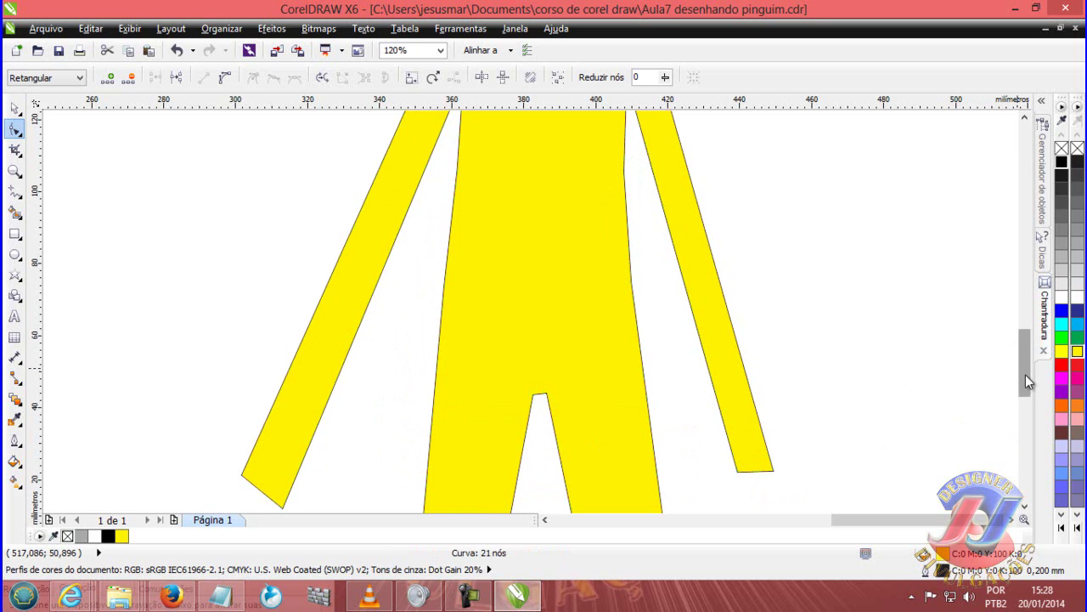
drag(1025, 382, 1023, 359)
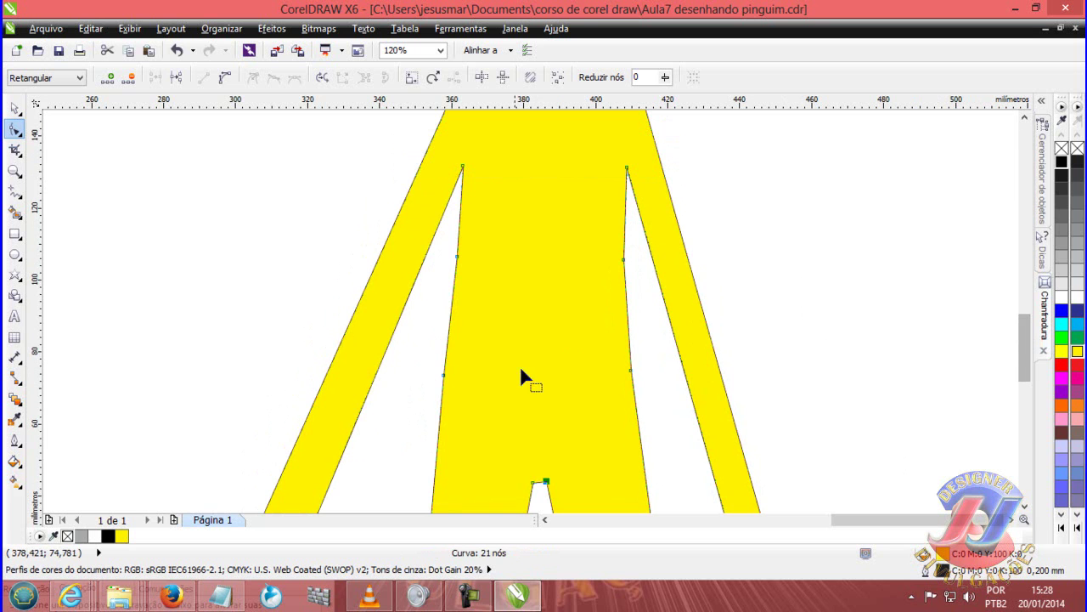
Zoom to all objects with F4, nudge the crotch node, and zoom back in on the torso
key(F4)
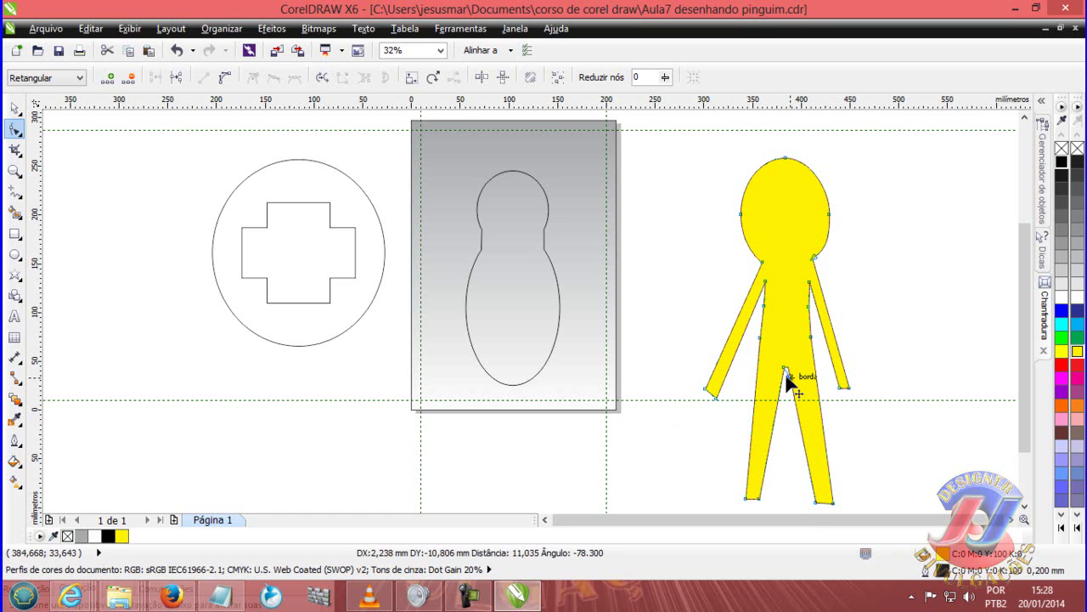
drag(787, 367, 782, 379)
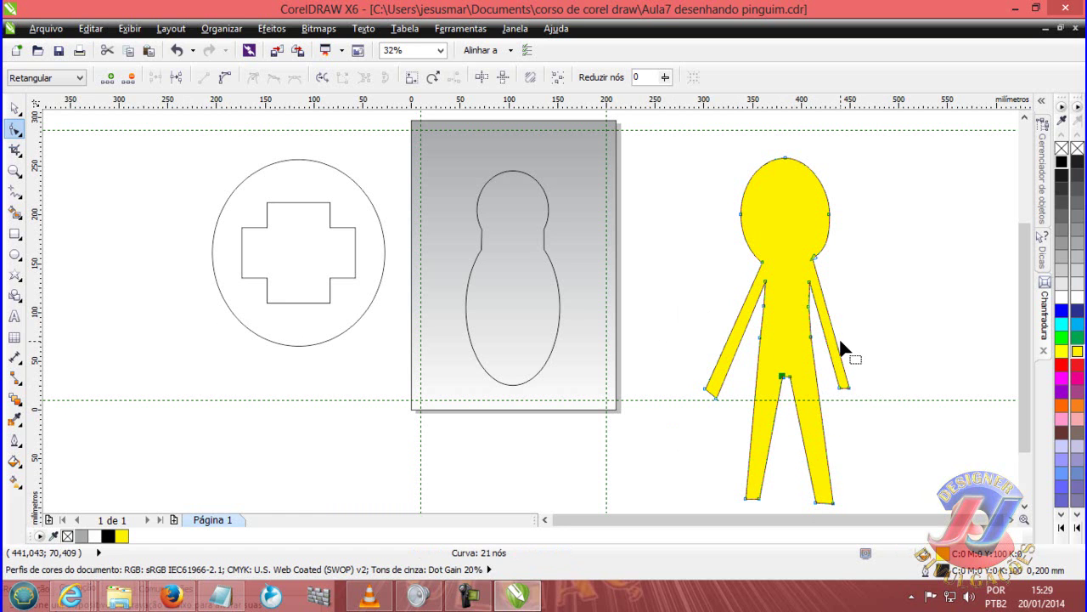
click(14, 170)
drag(711, 251, 850, 388)
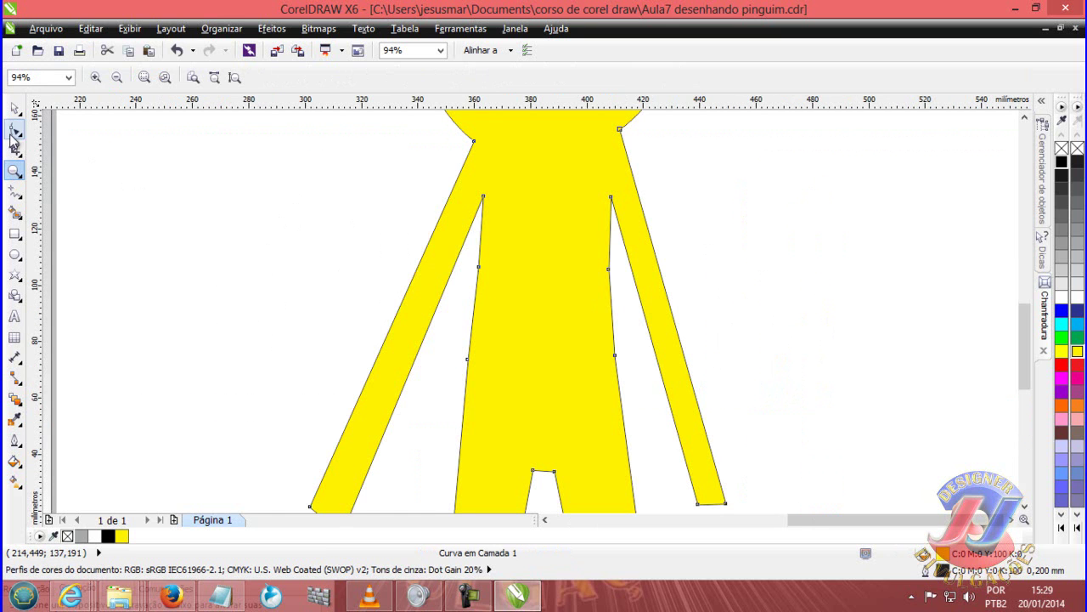
Convert the left torso segment to a curve and bow it inward at the waist
click(15, 130)
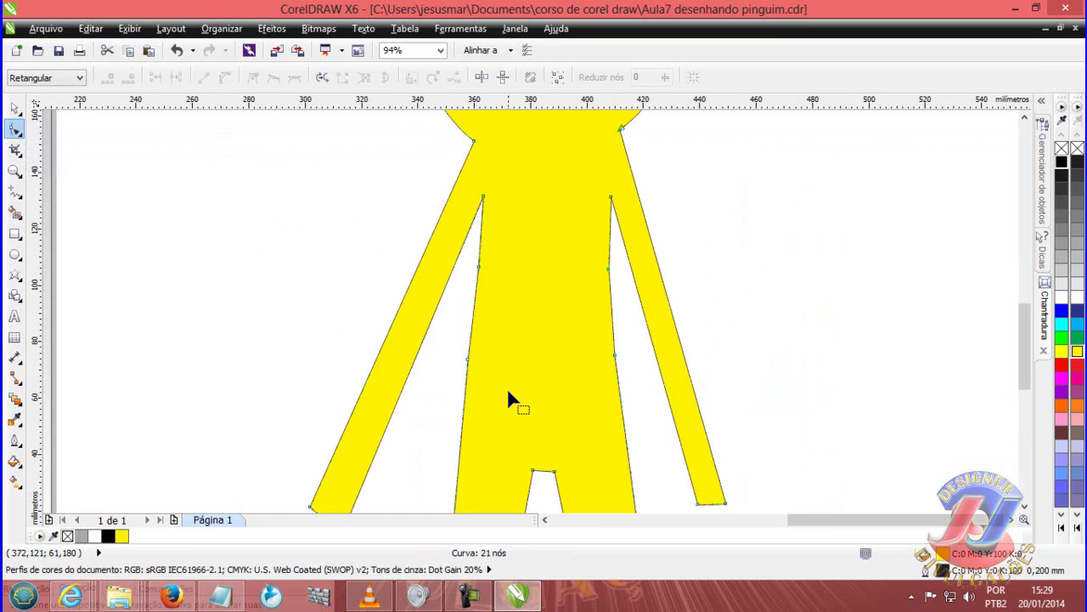
drag(466, 358, 467, 373)
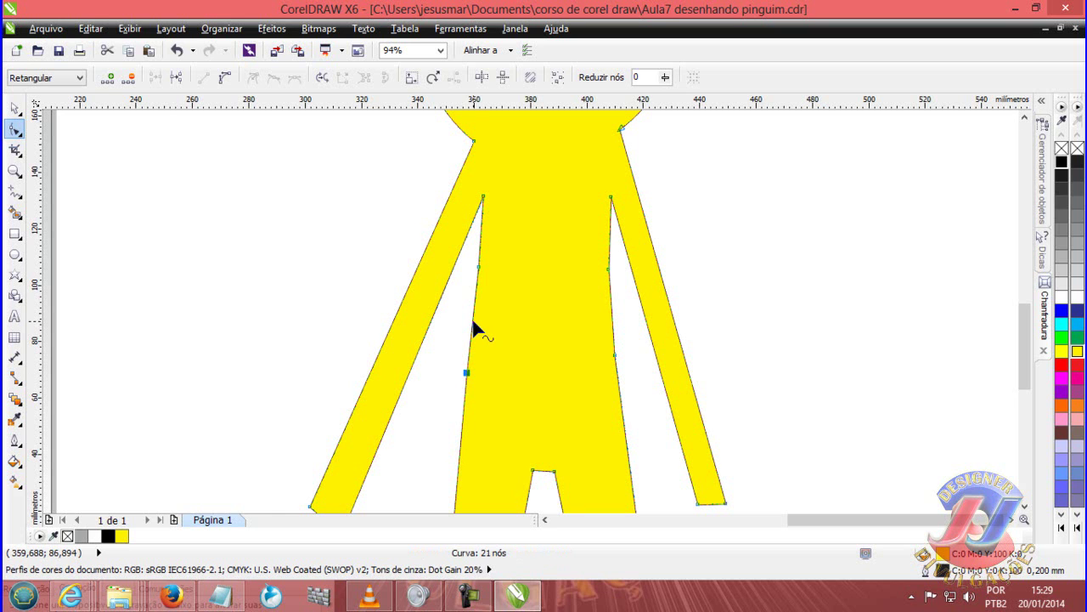
key(Escape)
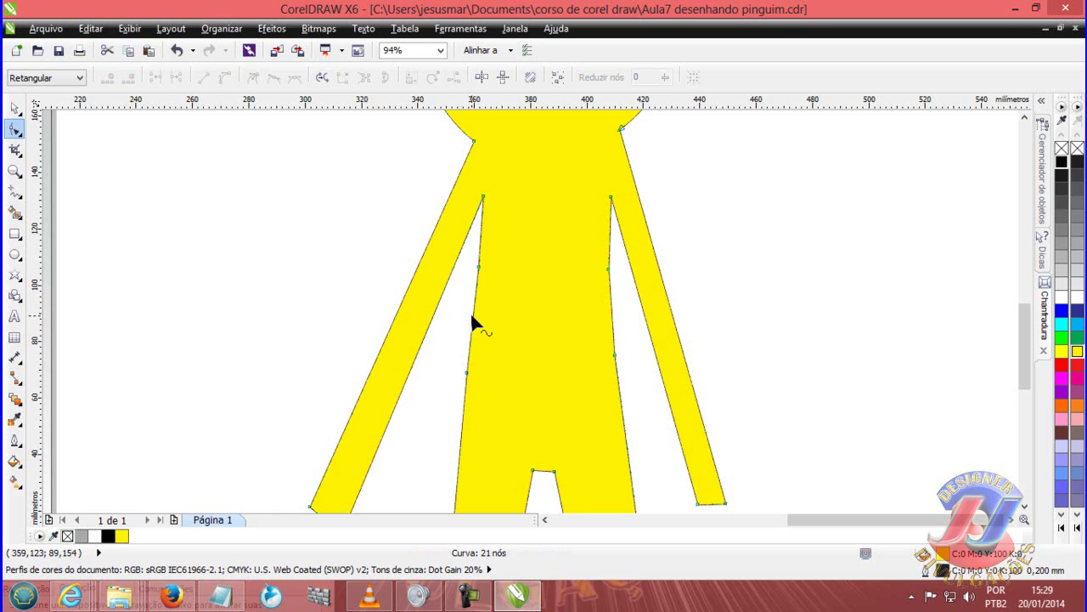
double_click(473, 317)
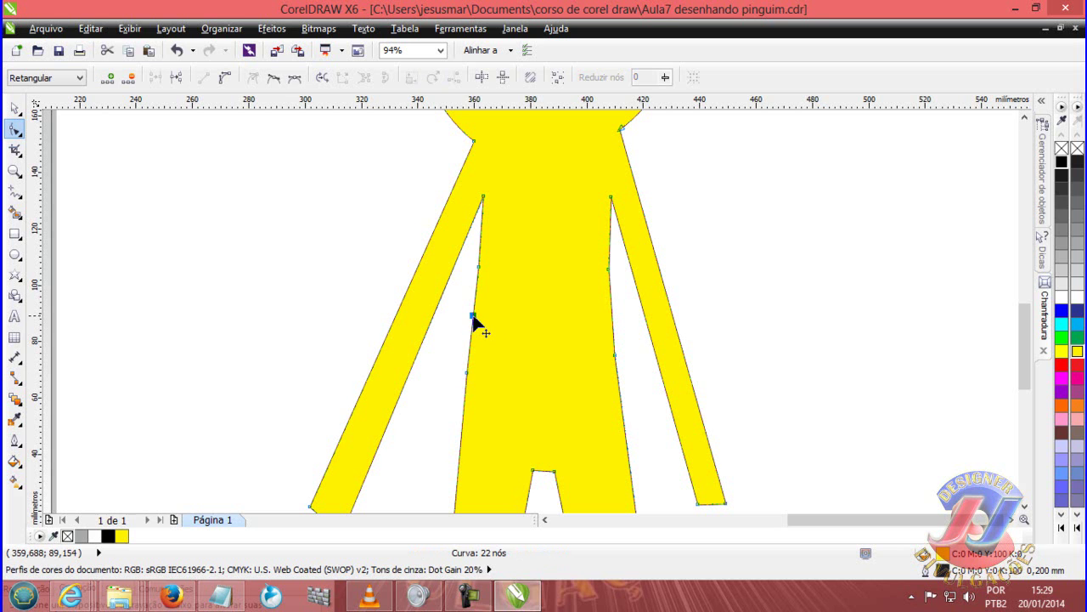
click(226, 78)
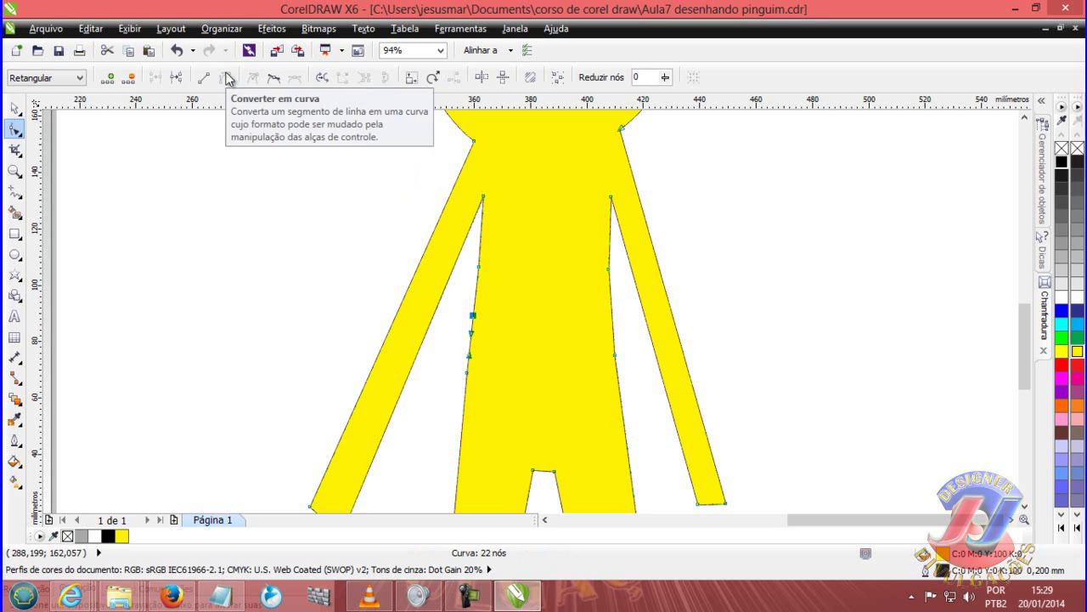
drag(472, 333, 483, 343)
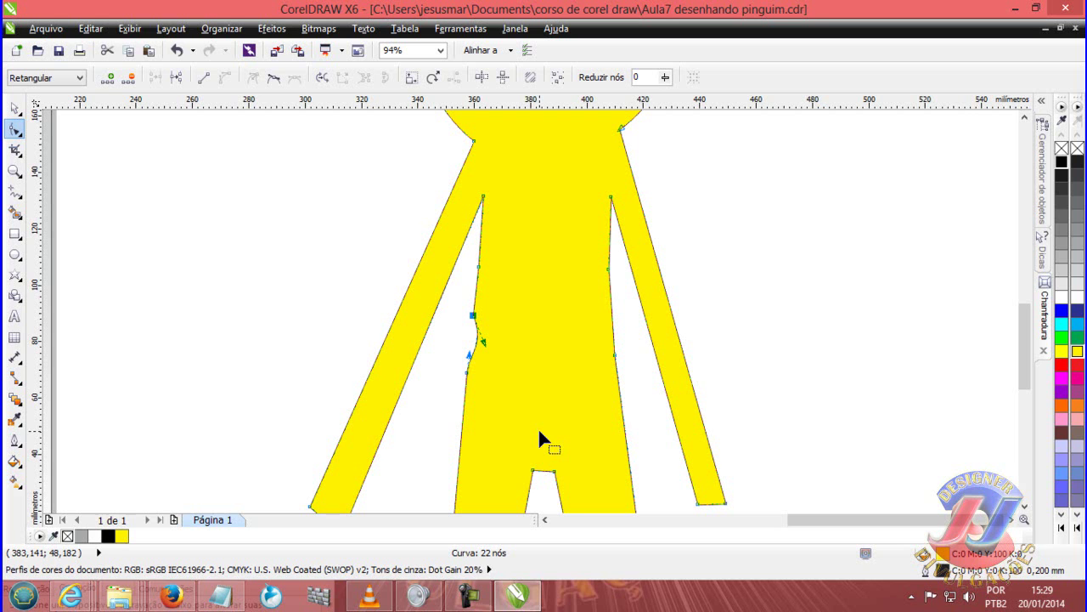
double_click(472, 316)
click(473, 321)
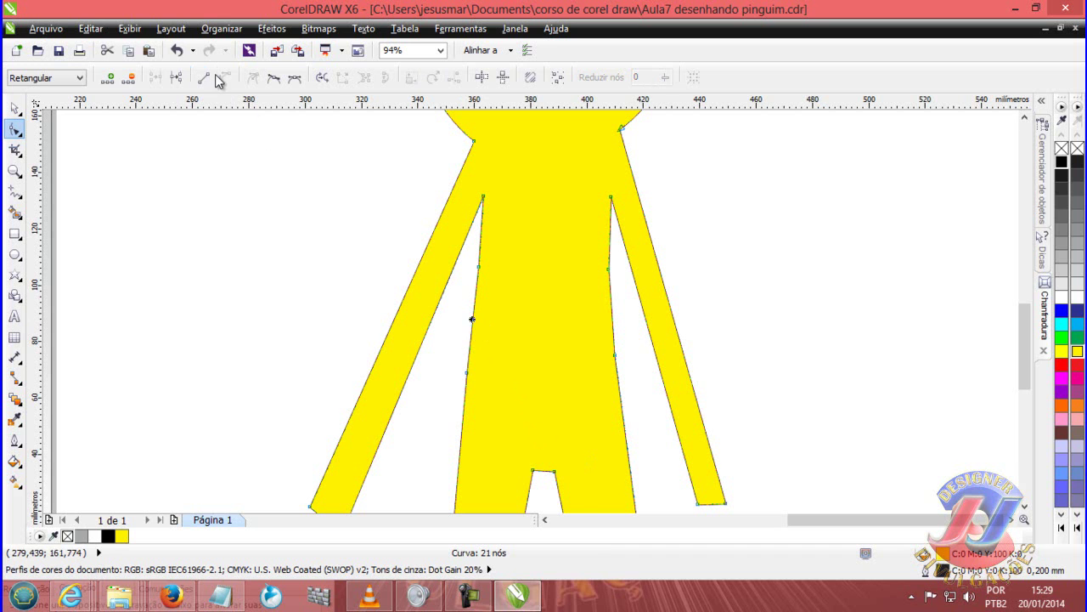
mouse_move(473, 323)
mouse_down()
mouse_move(577, 357)
mouse_move(478, 337)
mouse_up()
Move a right torso edge node slightly down and reshape that segment
click(615, 356)
drag(614, 356, 617, 367)
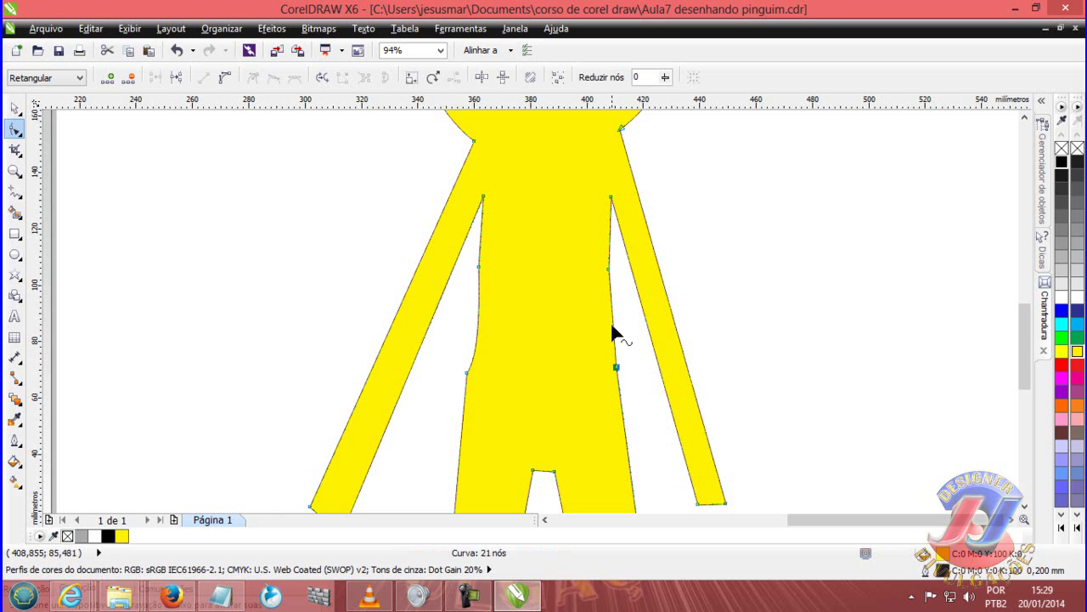
mouse_move(614, 327)
mouse_down()
mouse_move(612, 312)
mouse_move(601, 321)
mouse_move(612, 327)
mouse_up()
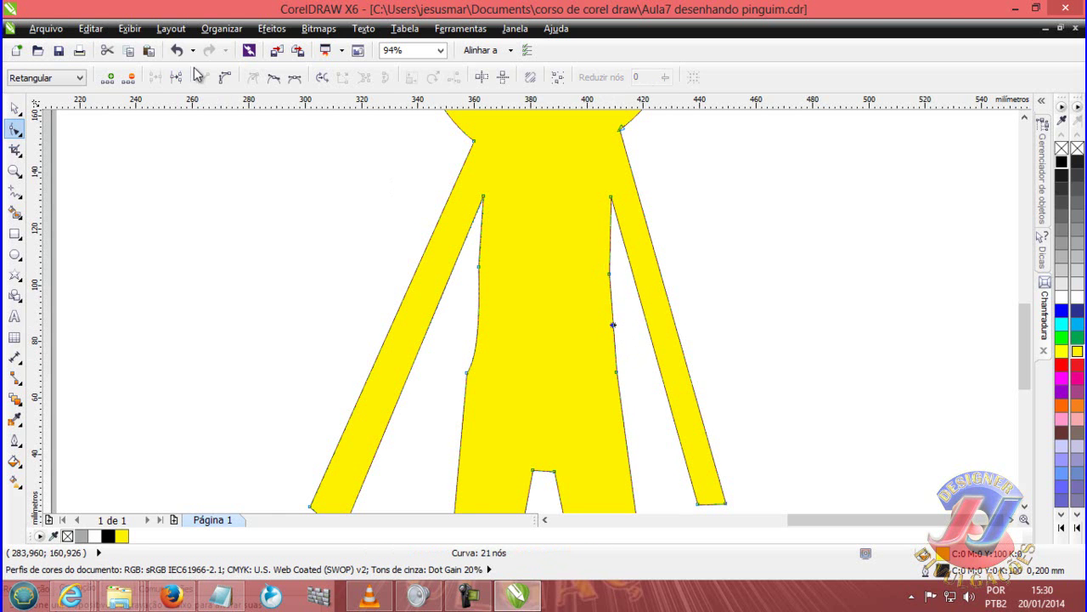
Convert the right waist segment to a curve and bow it inward, then deepen the left waist curve
click(224, 78)
mouse_move(612, 305)
mouse_down()
mouse_move(556, 322)
mouse_move(637, 323)
mouse_move(584, 331)
mouse_up()
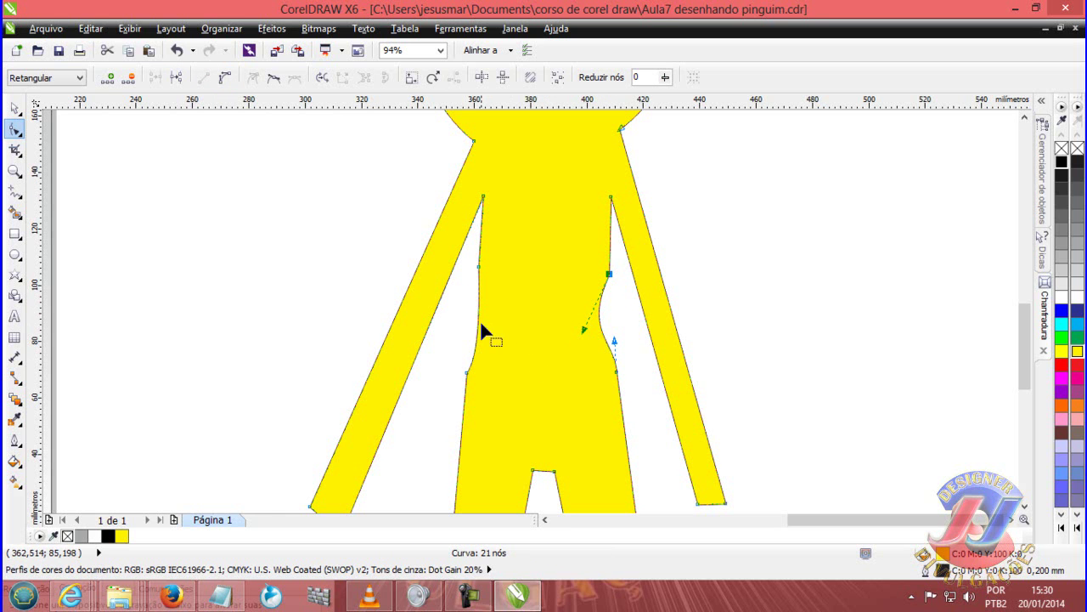
click(465, 372)
mouse_move(481, 331)
mouse_down()
mouse_move(504, 331)
mouse_move(508, 316)
mouse_up()
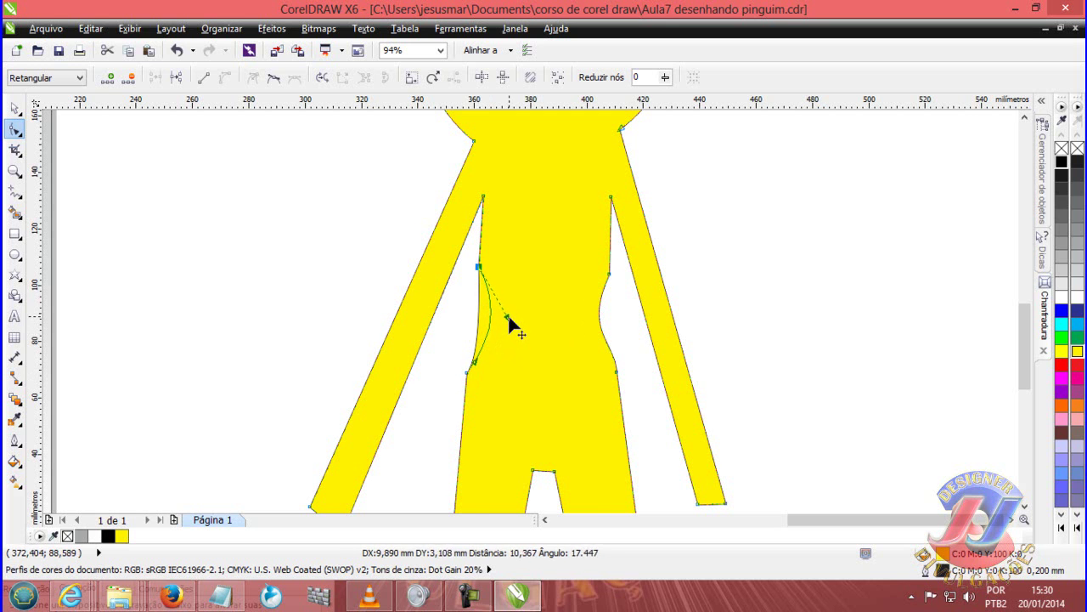
drag(507, 316, 504, 311)
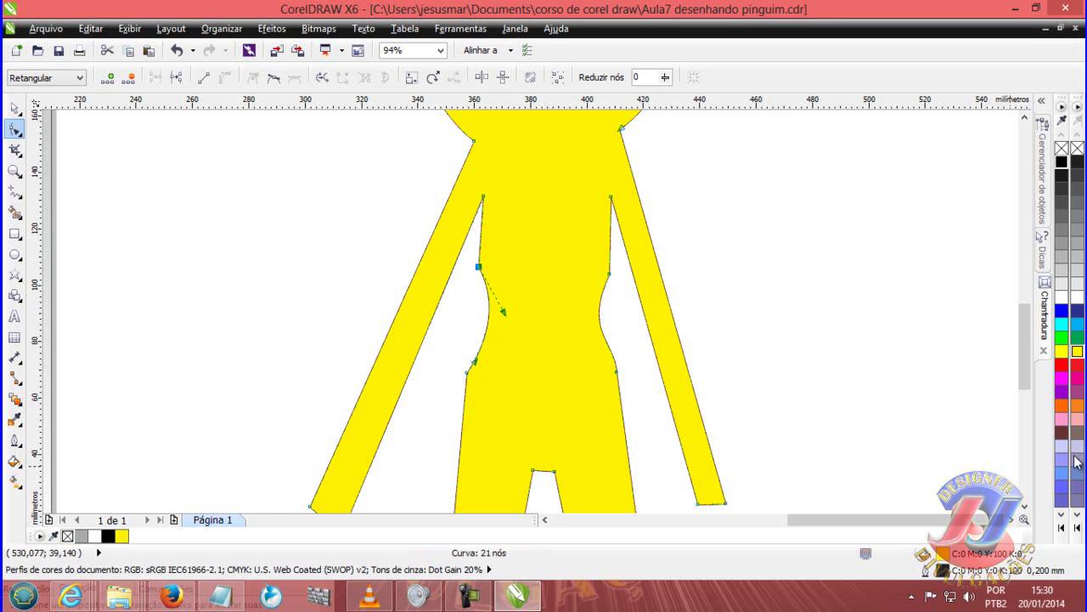
drag(1019, 342, 1027, 379)
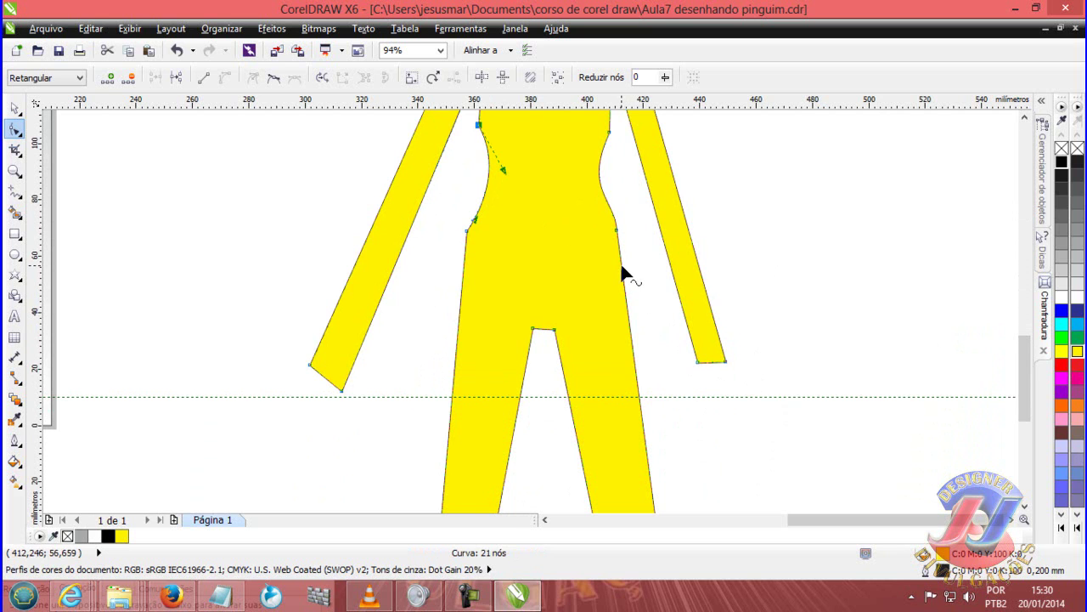
Add nodes on the hip edges and bend the right hip edge outward
click(628, 327)
double_click(629, 326)
double_click(457, 331)
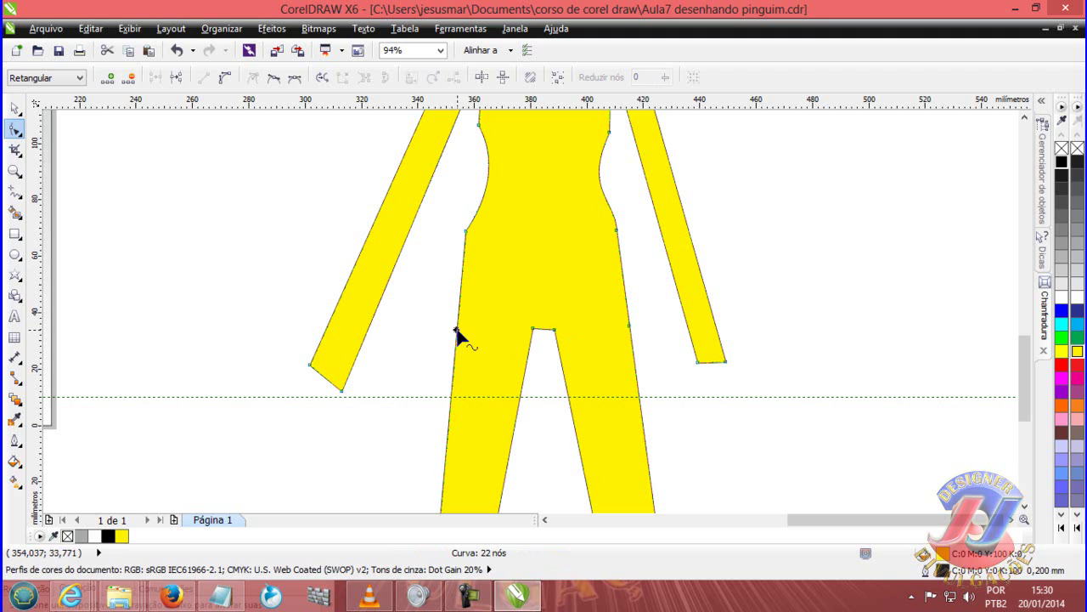
click(108, 77)
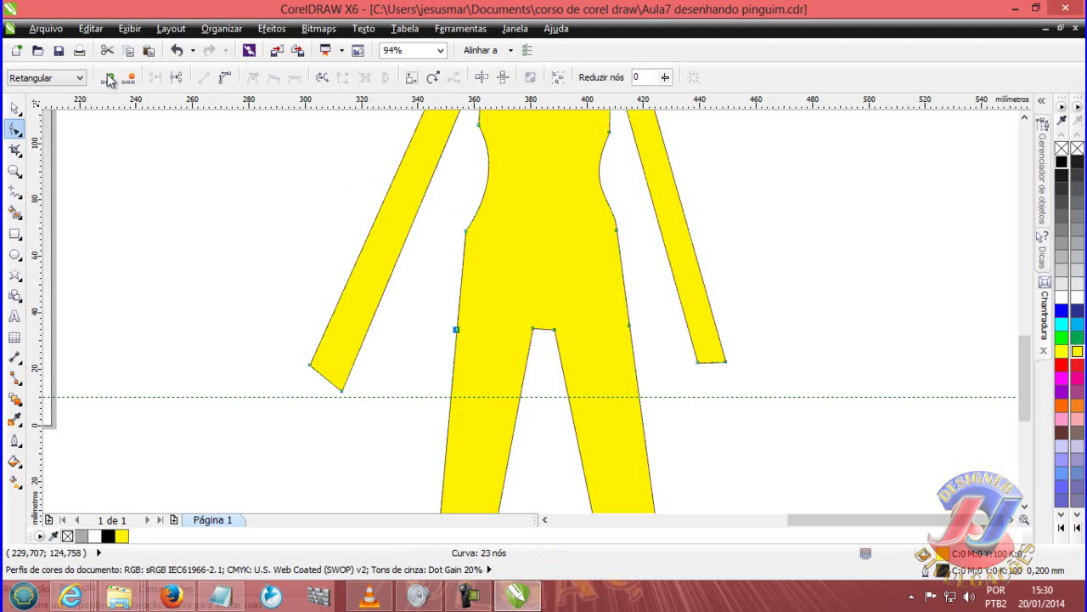
click(623, 275)
click(624, 275)
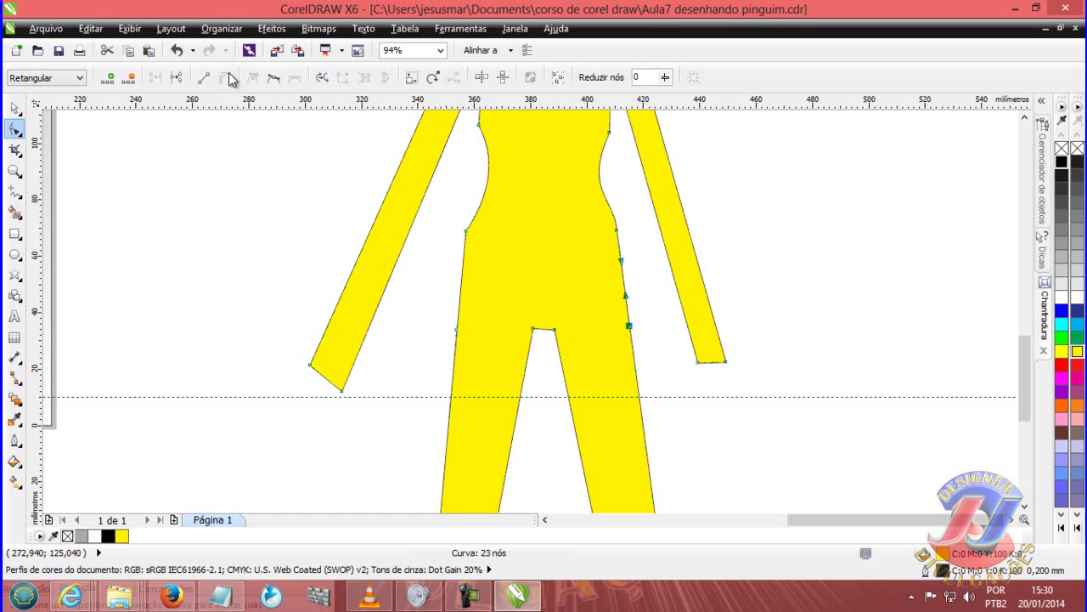
drag(621, 261, 633, 266)
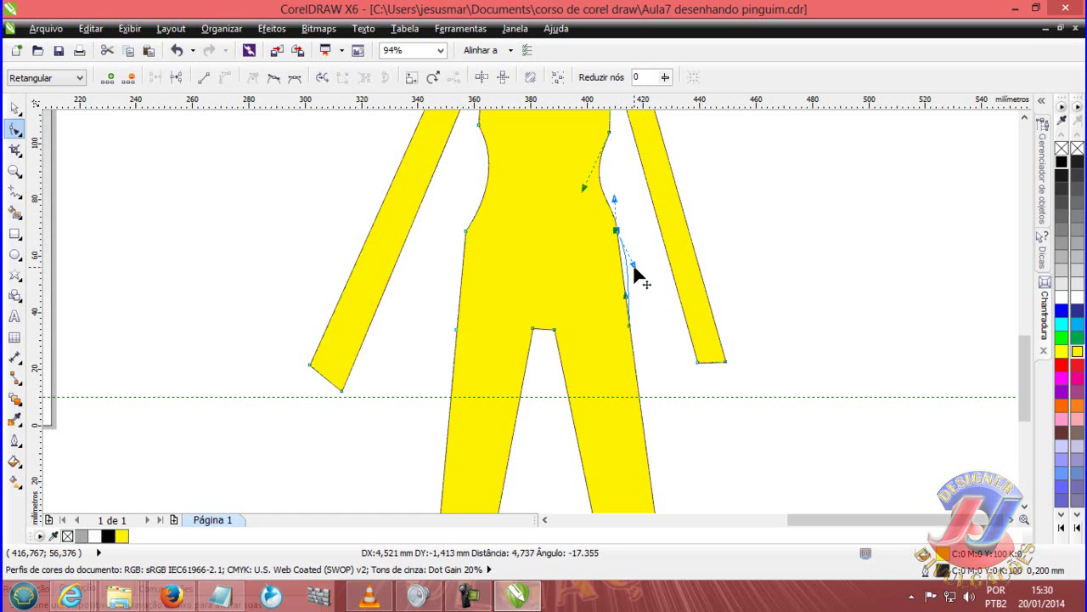
drag(633, 266, 632, 272)
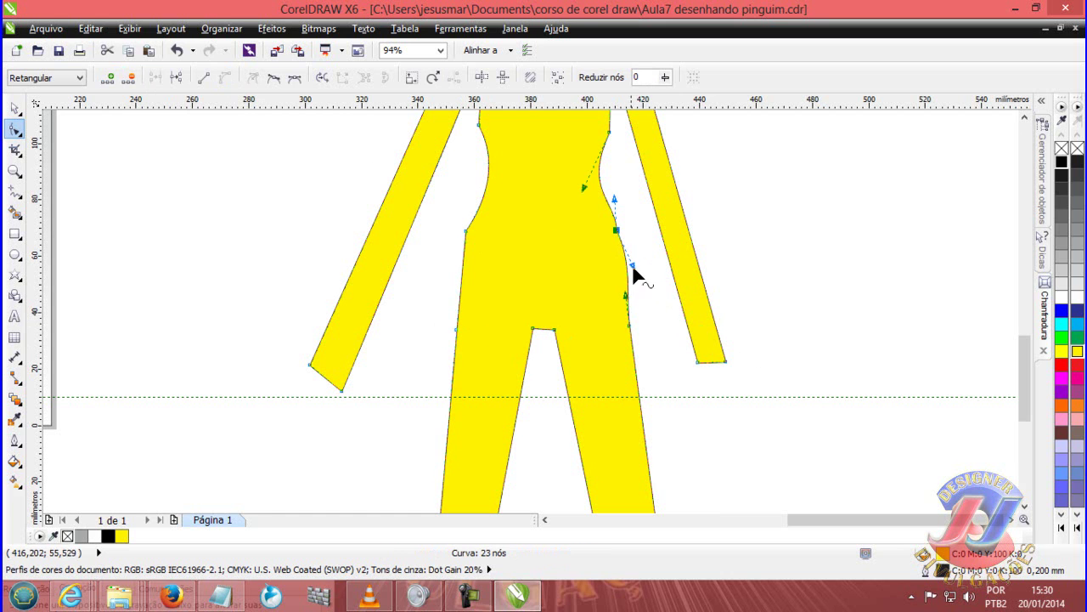
Bow the left hip edge outward and refine the right hip curve
click(461, 274)
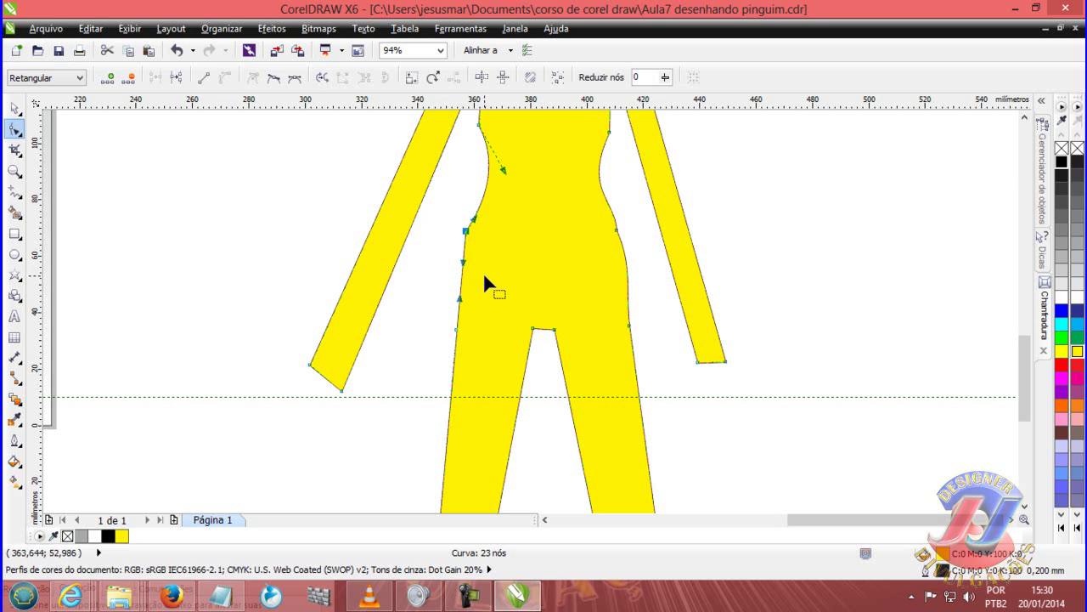
drag(467, 263, 450, 275)
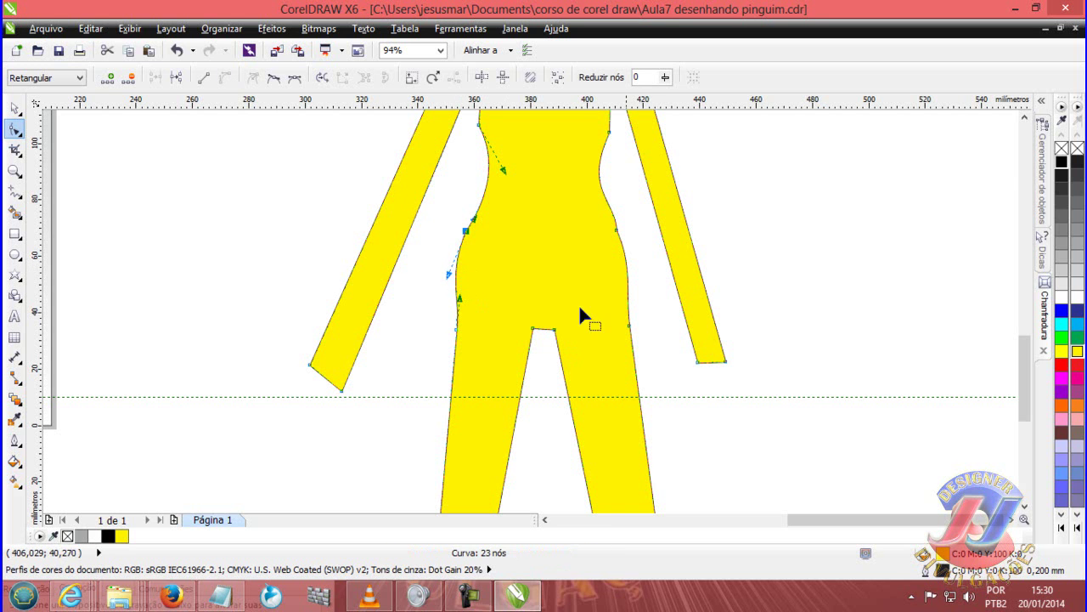
drag(630, 302, 634, 273)
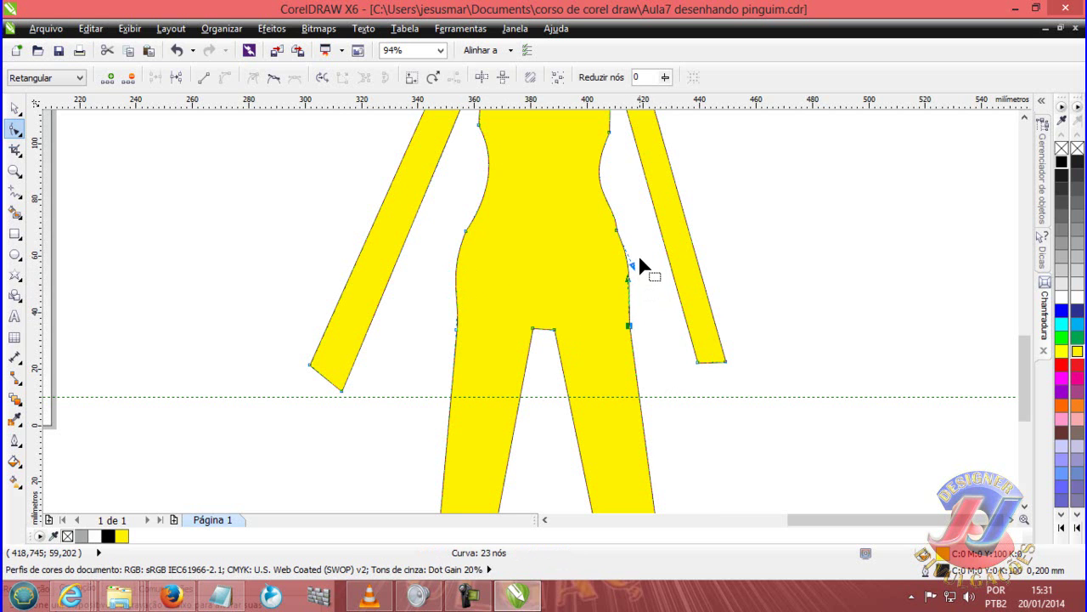
click(633, 263)
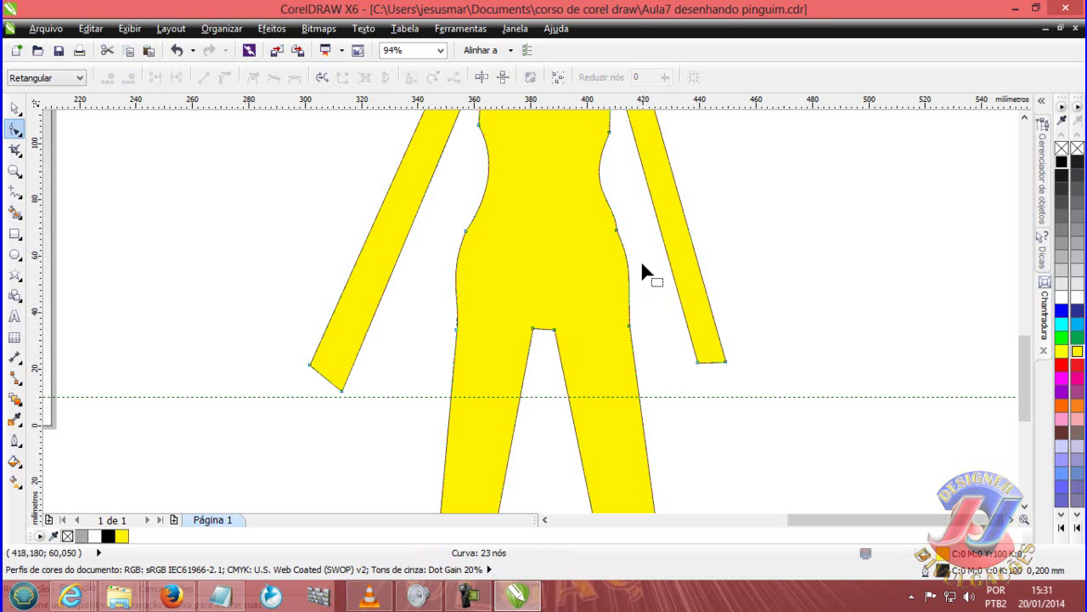
drag(617, 231, 625, 238)
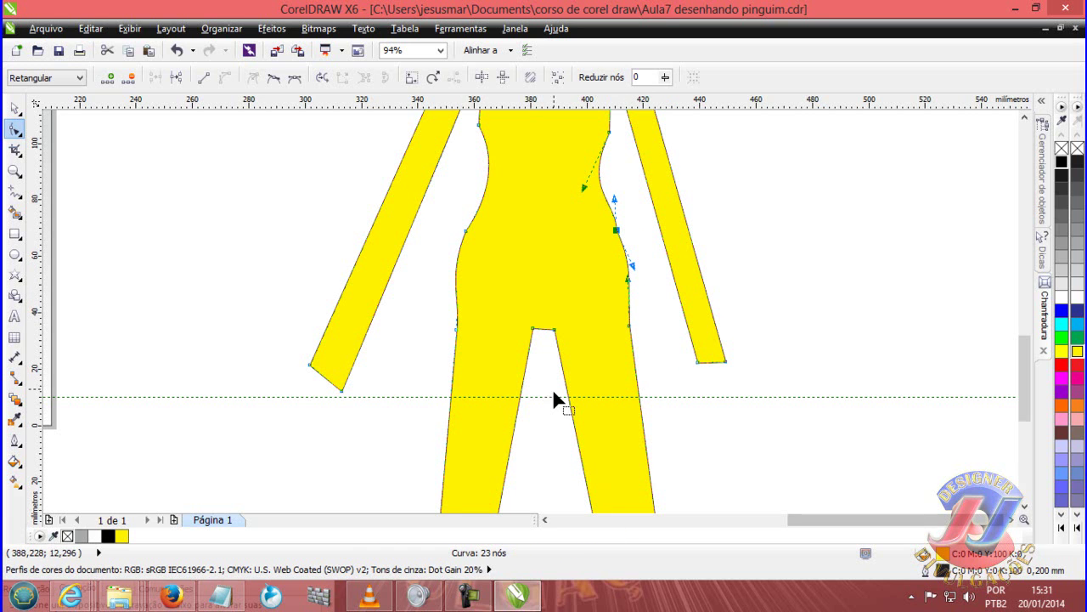
Add a node at the yellow figure's crotch, make it a curve, and drag it up into an arch
click(544, 330)
key(plus)
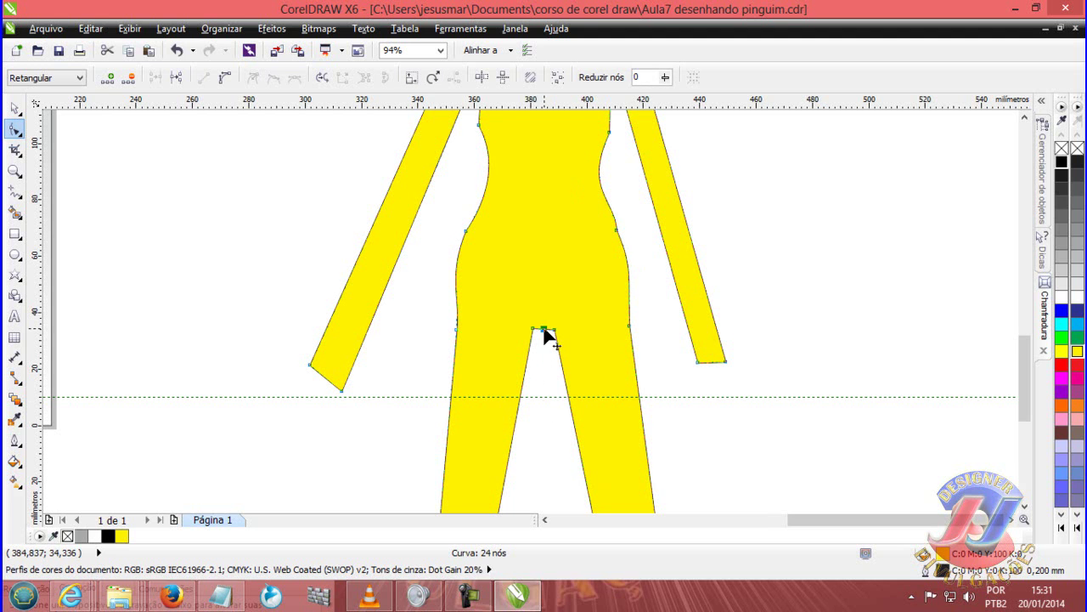
click(226, 78)
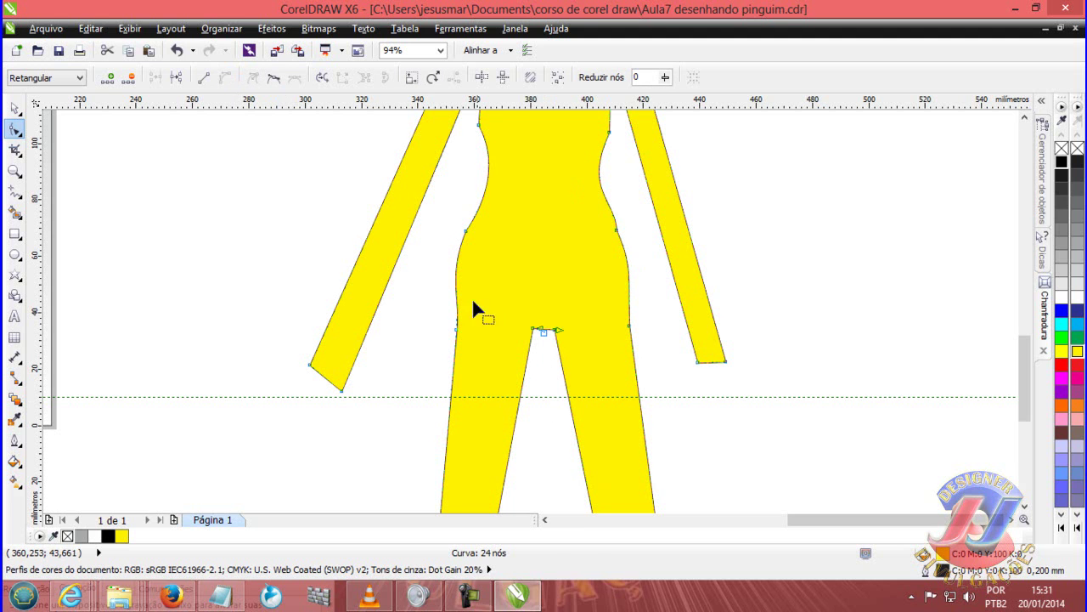
drag(552, 335, 552, 324)
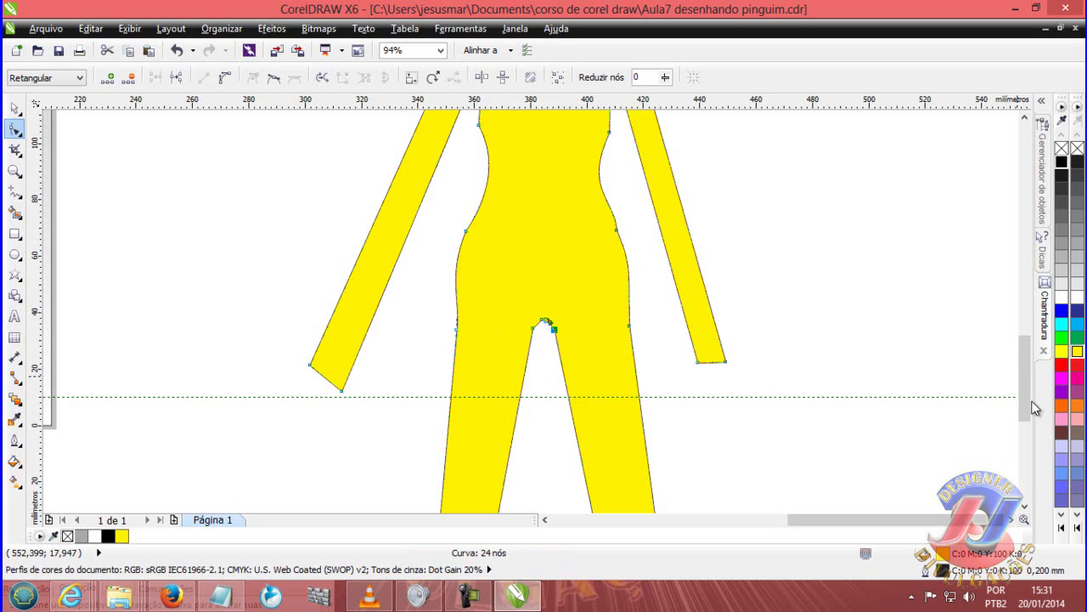
drag(1024, 384, 1019, 349)
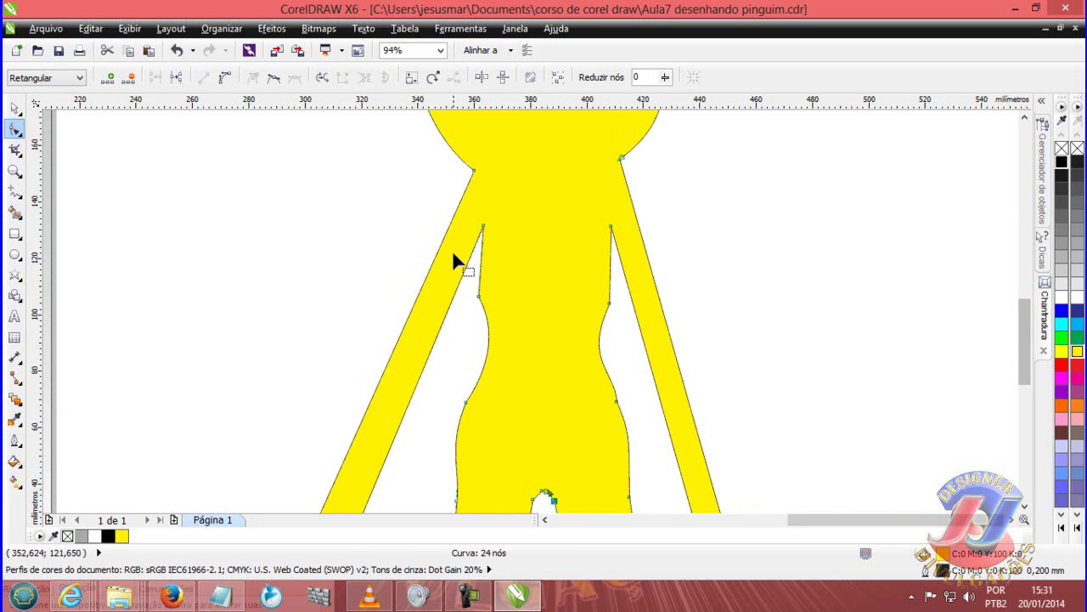
Shift the left armpit node left and pull the right armpit and inner arm edge outward
click(482, 227)
drag(483, 228, 467, 230)
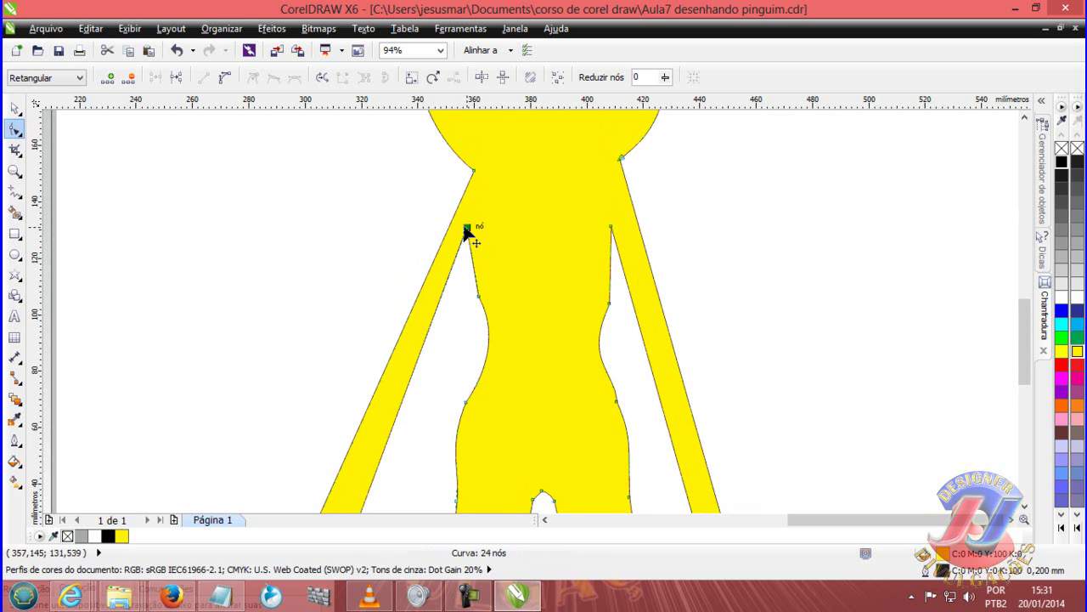
drag(467, 230, 458, 227)
drag(611, 226, 635, 217)
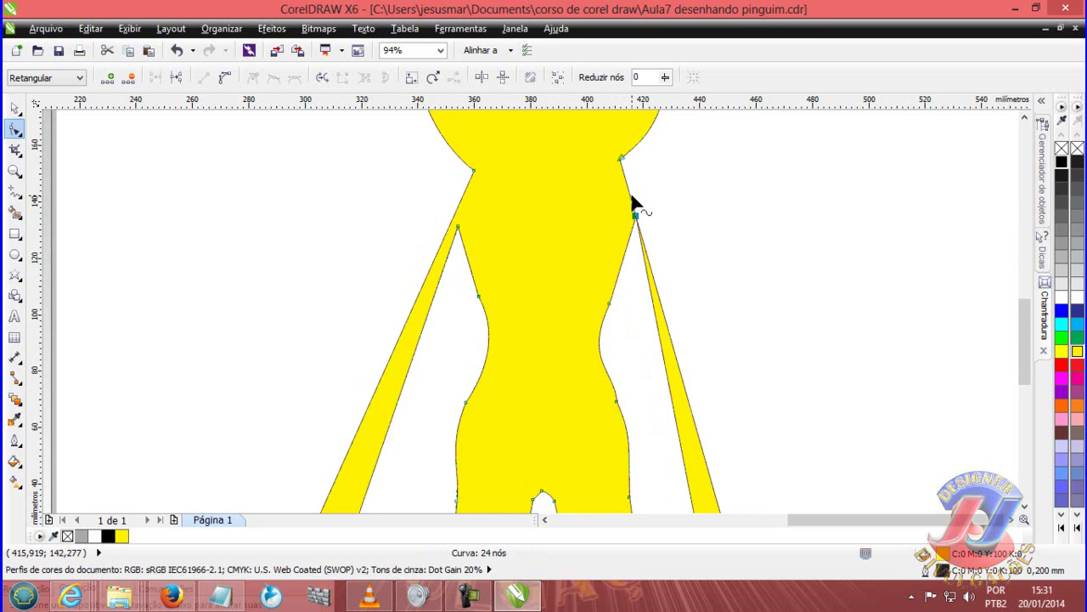
drag(630, 195, 659, 193)
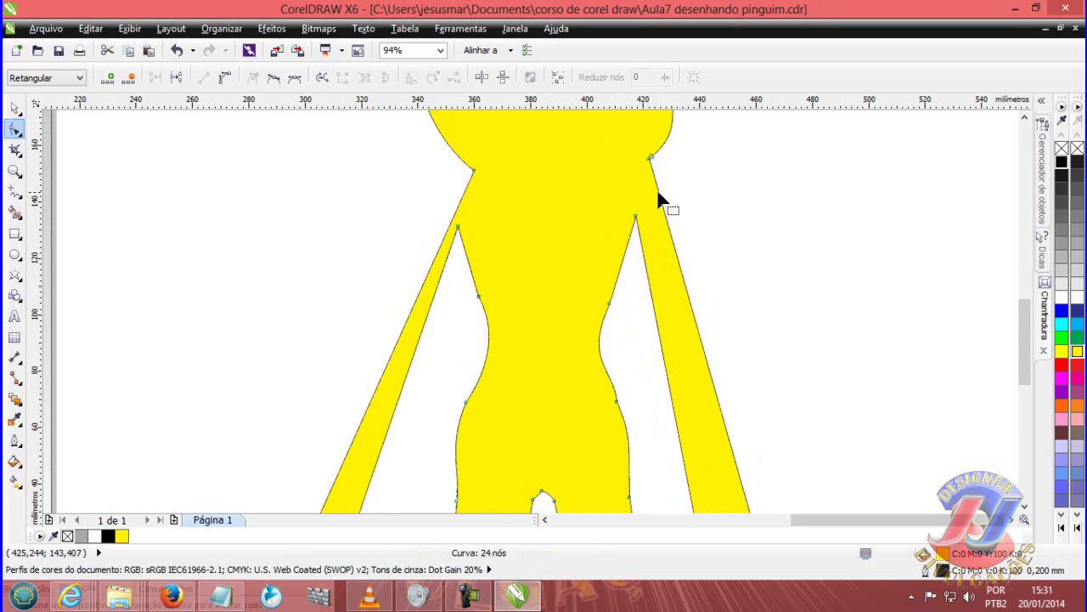
Add nodes on the left arm edge and left neck curve, widening the shoulder and raising the neck
double_click(455, 209)
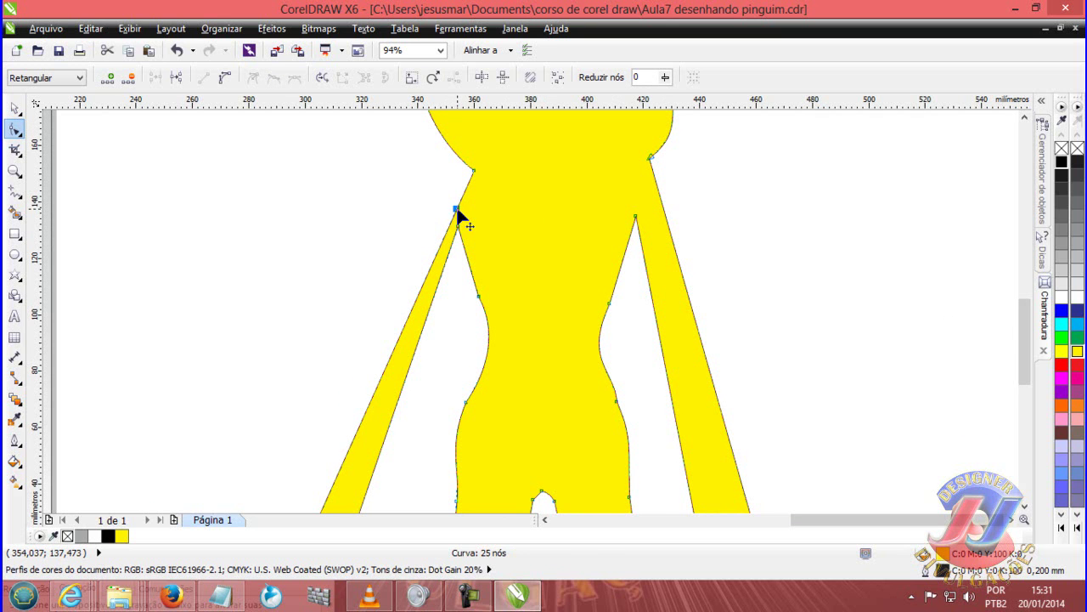
mouse_move(455, 208)
mouse_down()
mouse_move(430, 200)
mouse_move(463, 246)
mouse_up()
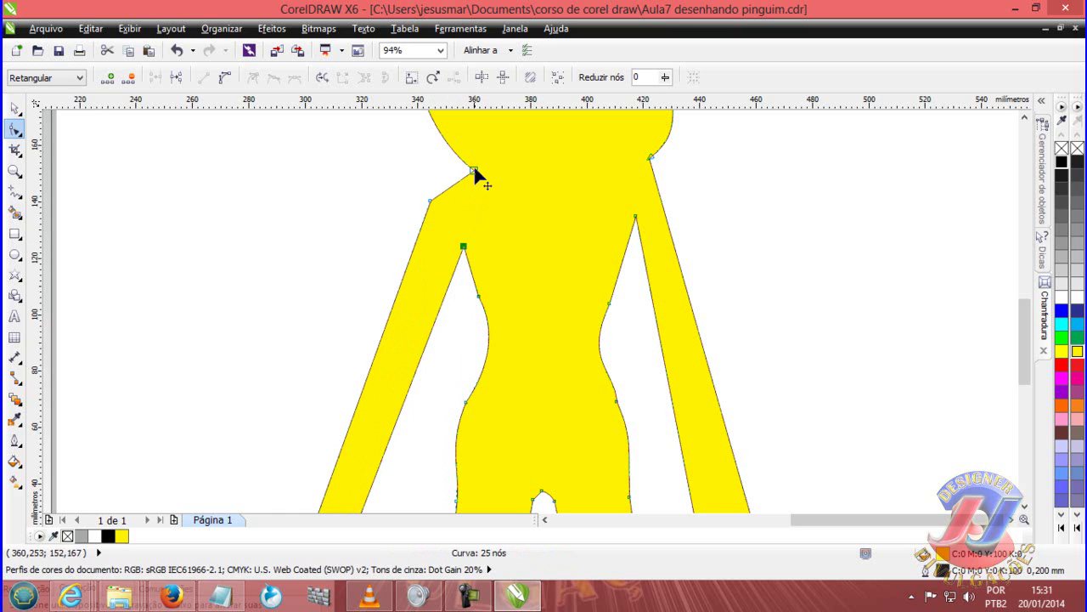
double_click(451, 148)
drag(453, 150, 476, 143)
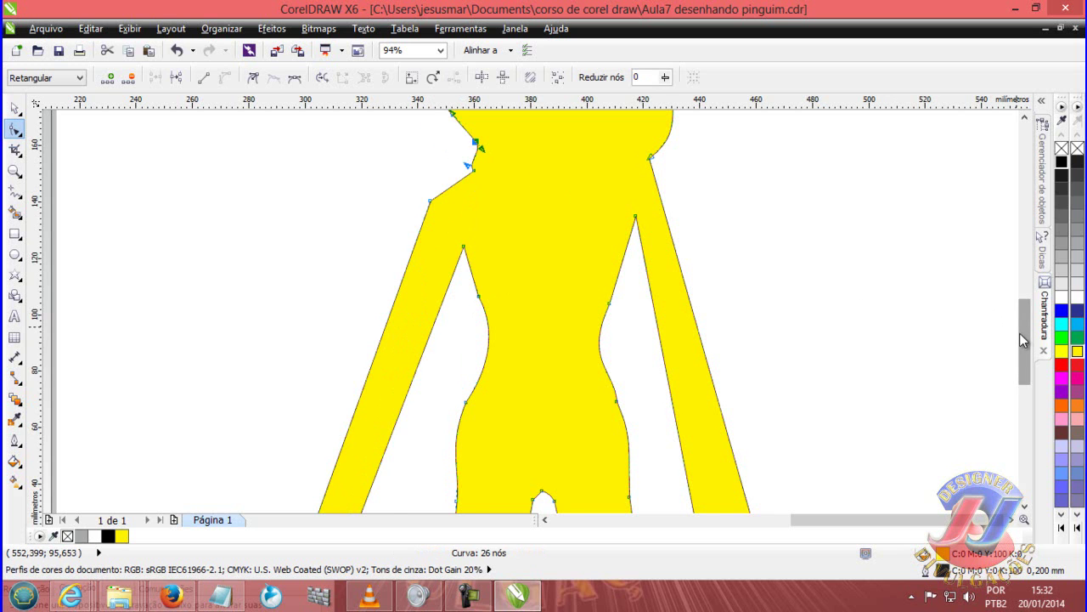
scroll(1020, 332, up, 3)
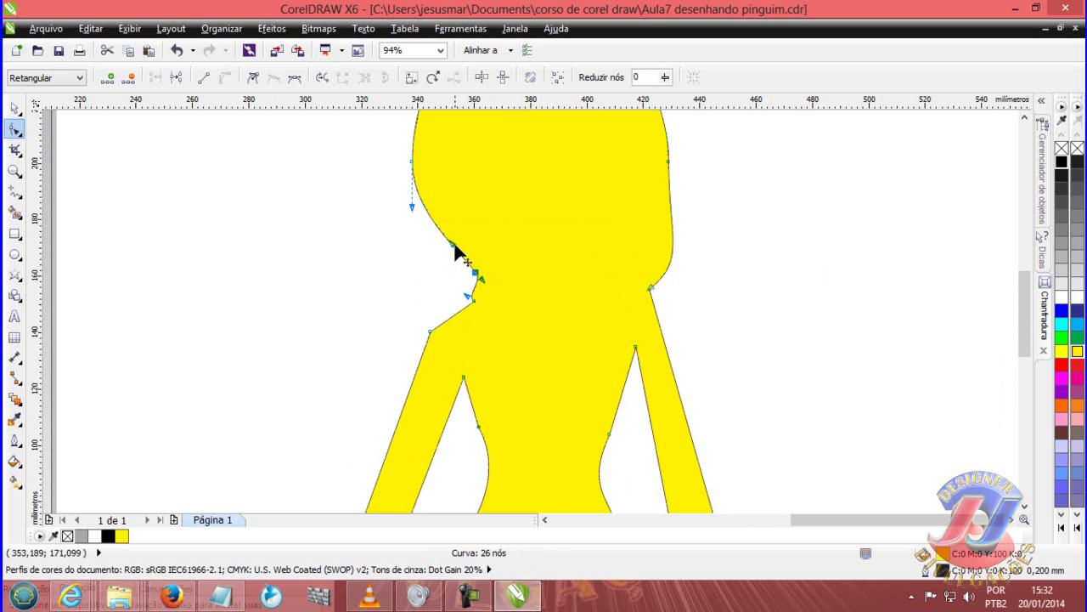
Bend the left neck curve with its node handle and pull the neck segment down-left
drag(453, 244, 430, 251)
drag(471, 294, 483, 294)
click(662, 321)
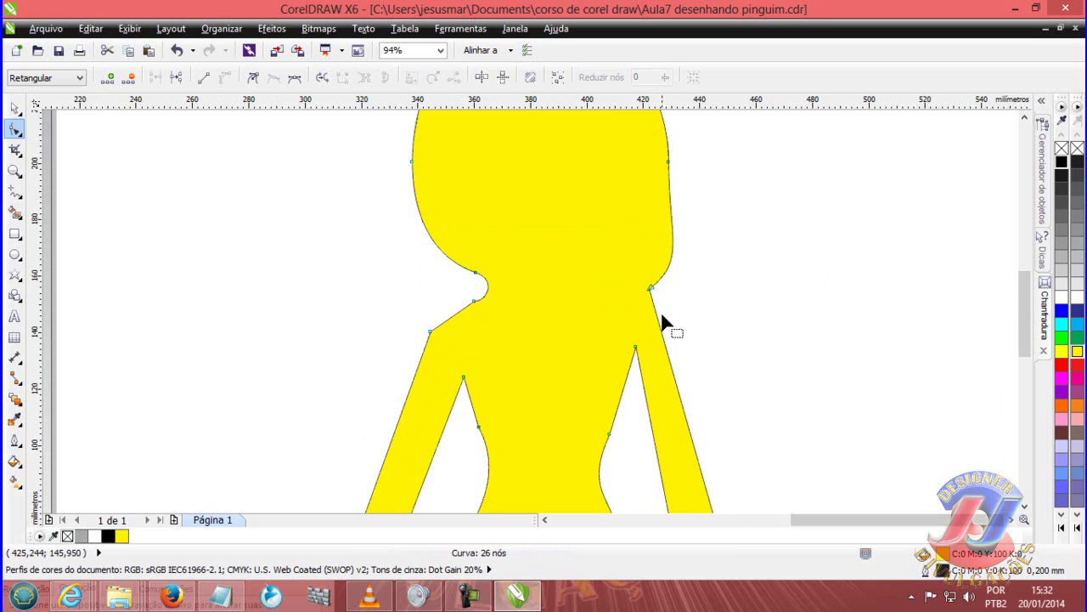
click(458, 312)
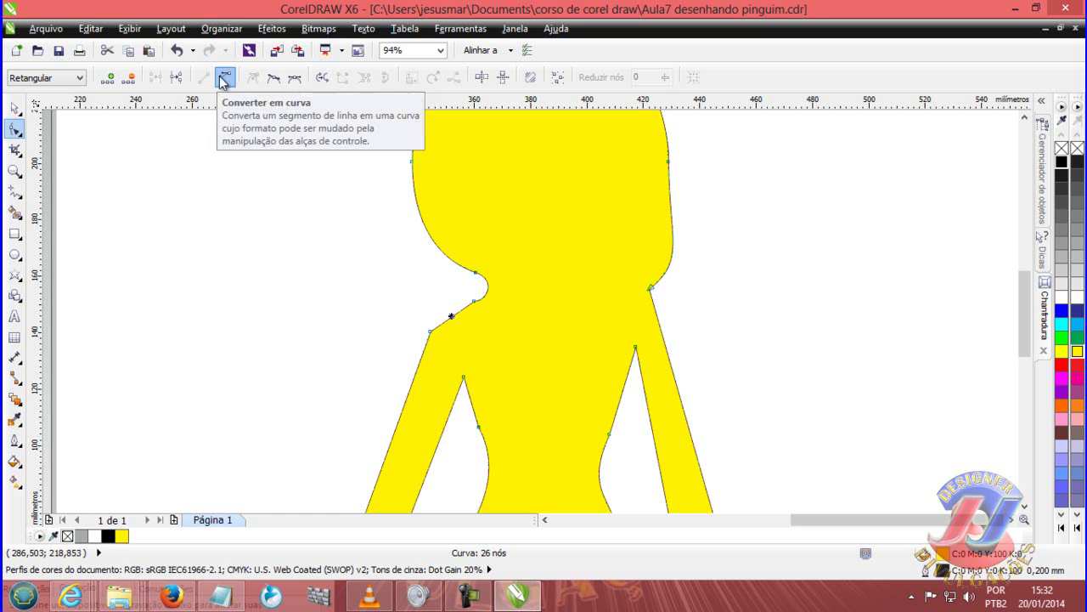
drag(465, 311, 437, 318)
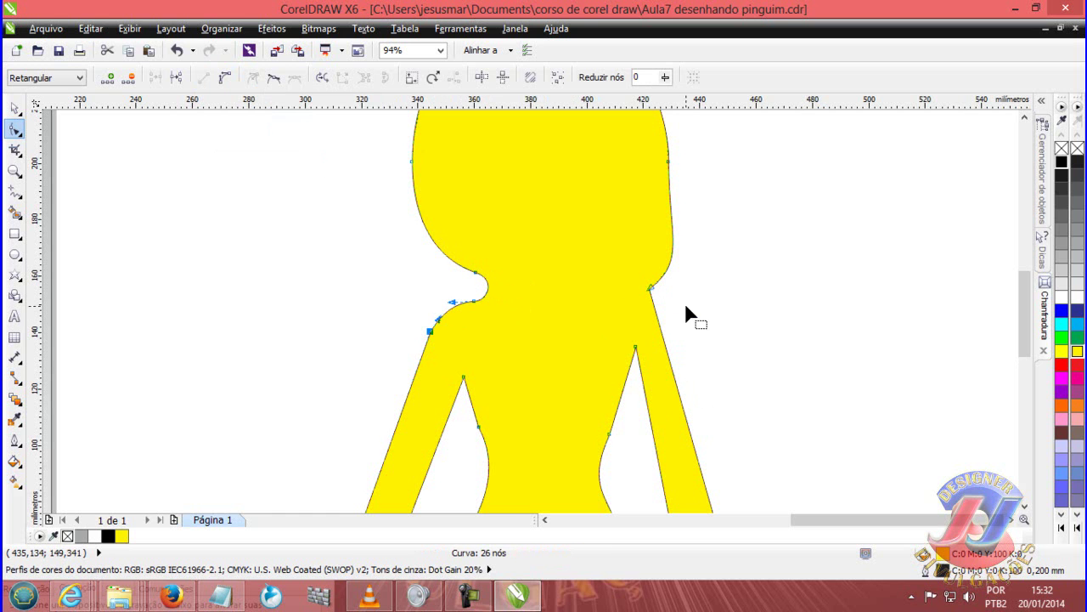
Smooth the neck node and its handle, then lower the right armpit node about 9 mm
mouse_move(1024, 339)
mouse_down()
mouse_move(1024, 316)
mouse_move(1023, 337)
mouse_up()
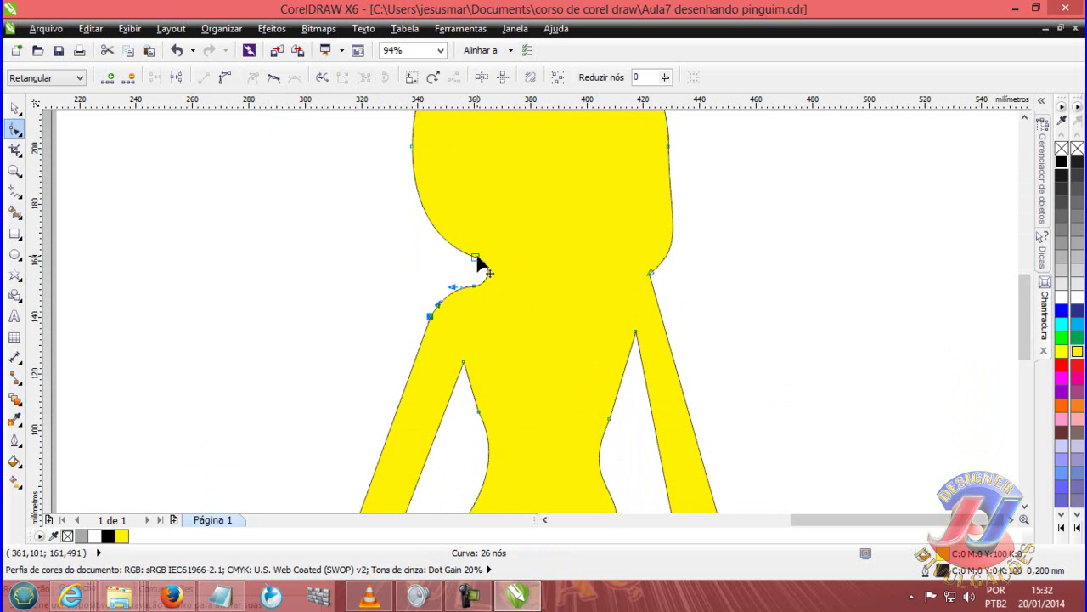
drag(478, 258, 483, 246)
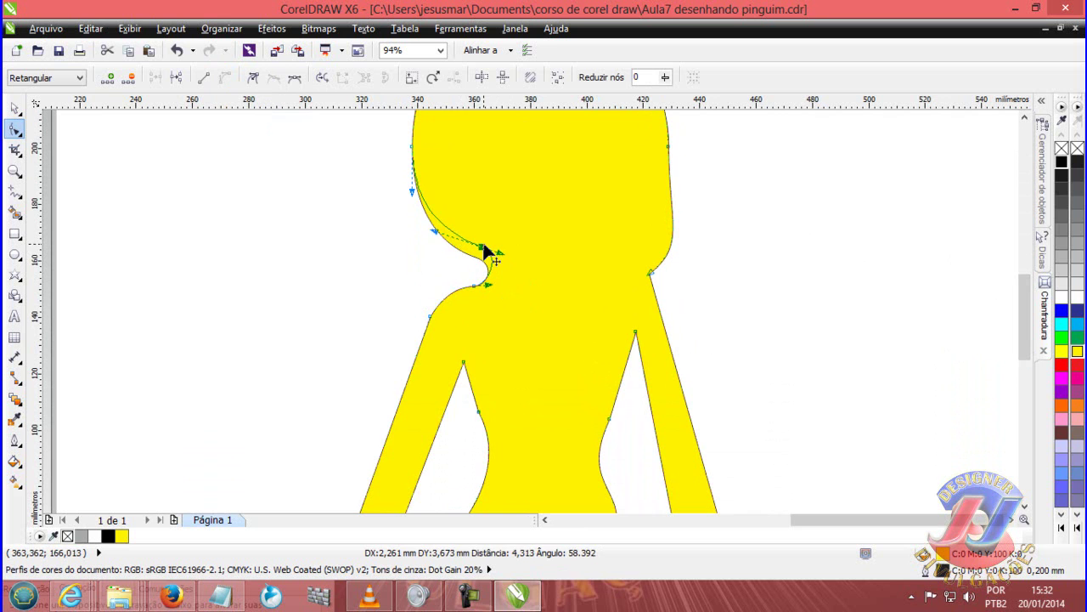
drag(483, 246, 446, 230)
drag(413, 193, 413, 192)
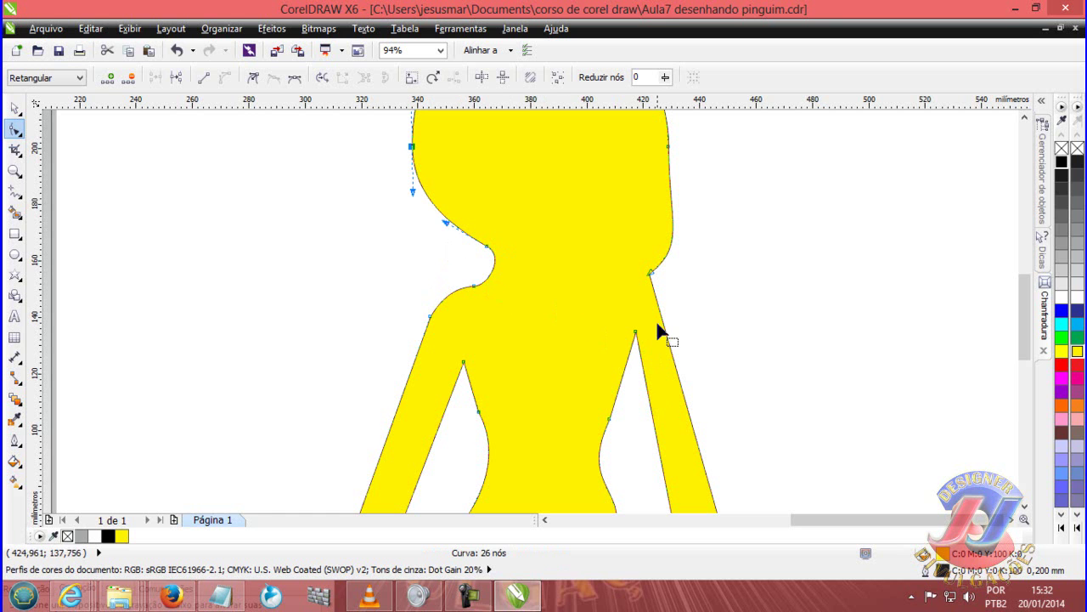
drag(637, 337, 630, 360)
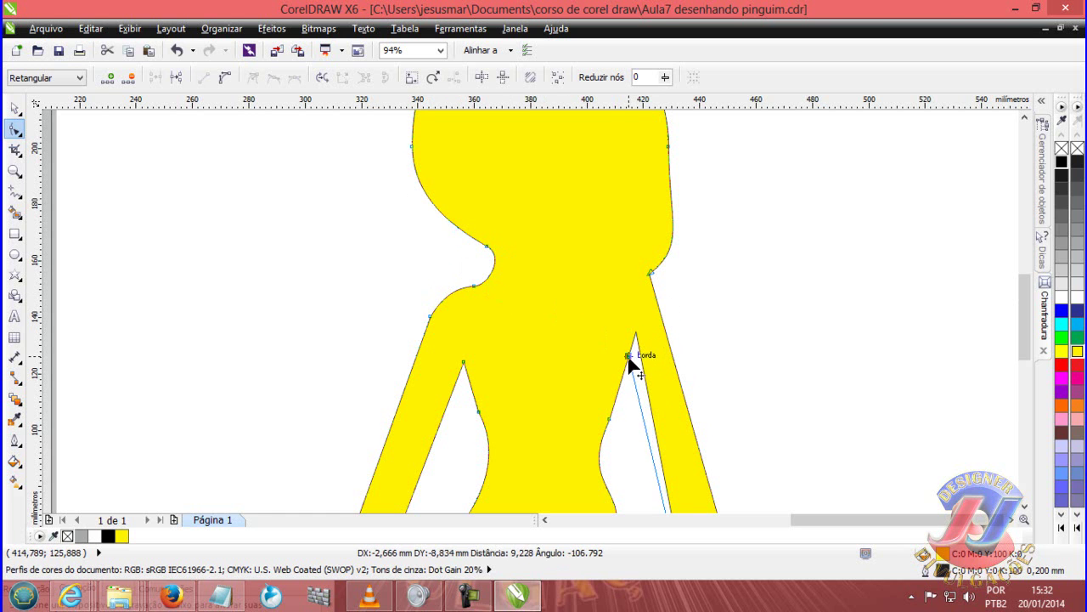
drag(630, 360, 637, 357)
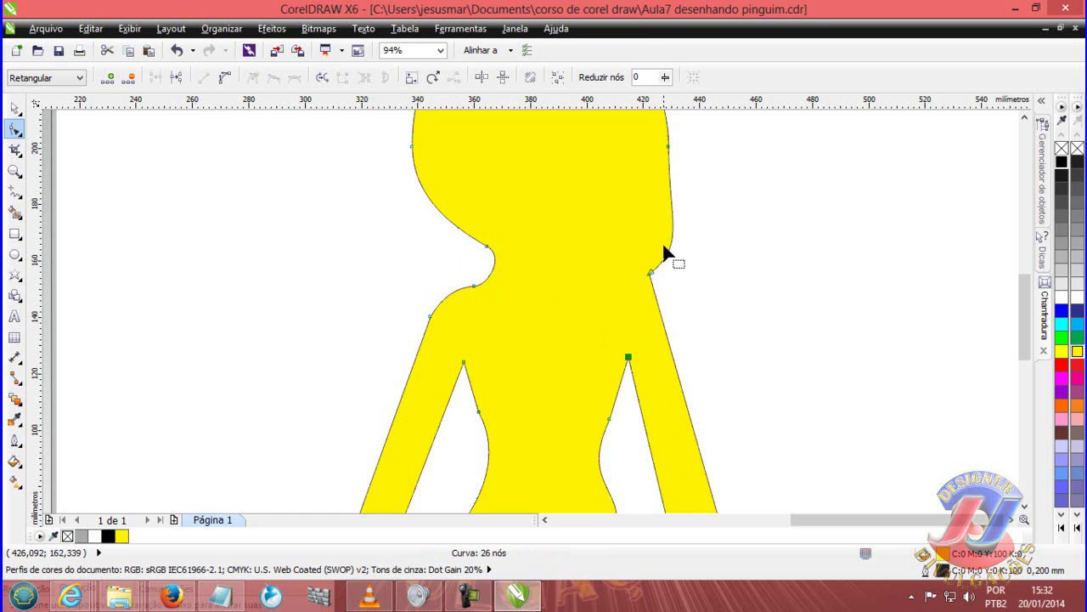
Add two nodes to the yellow figure's right side, one on the neck edge and one on the arm edge
double_click(671, 210)
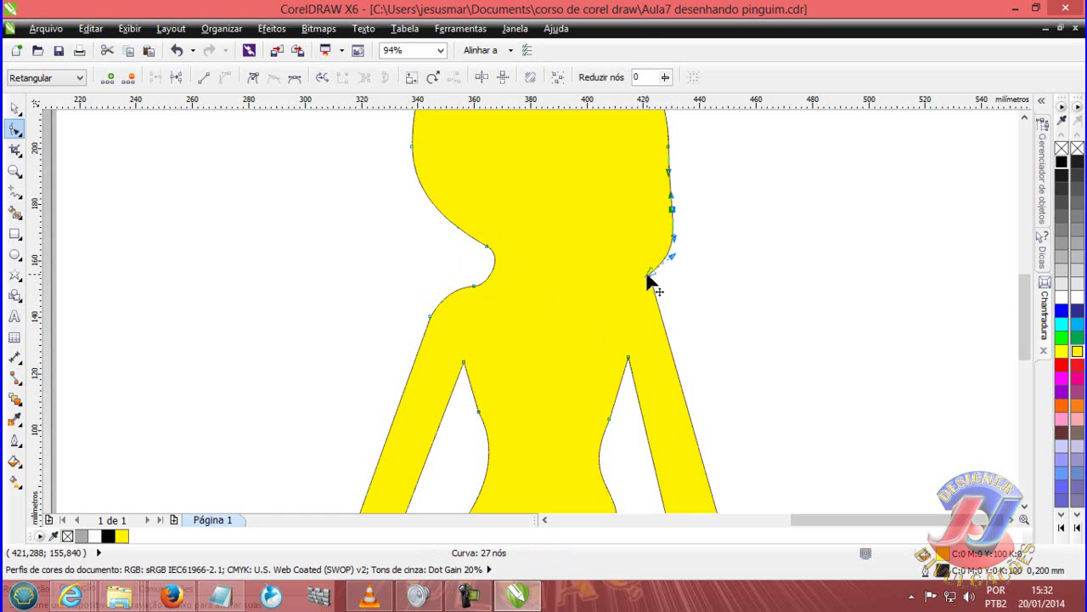
double_click(662, 323)
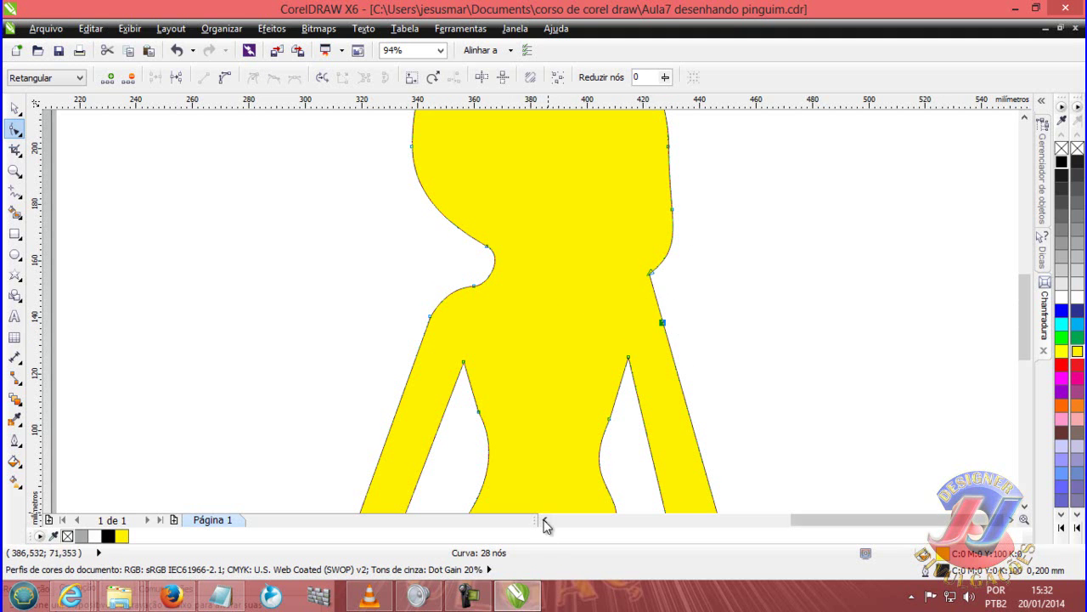
click(470, 598)
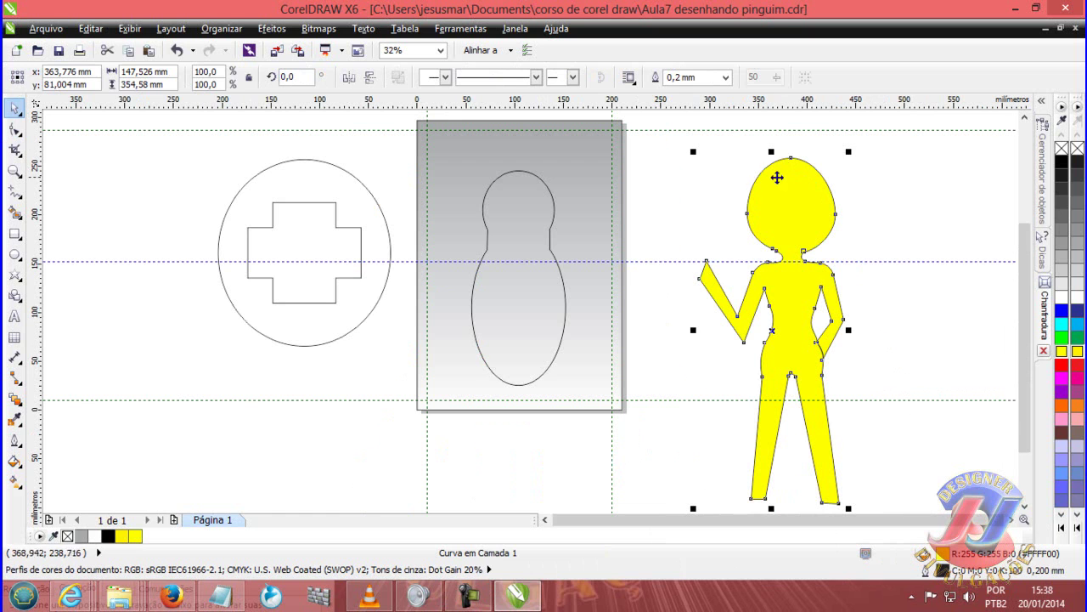
click(15, 129)
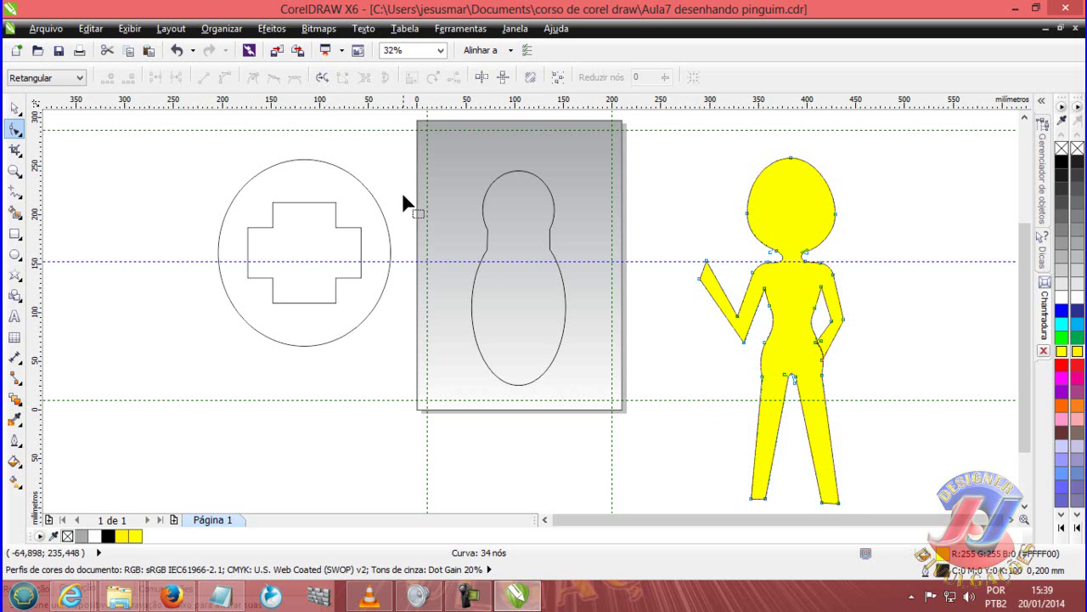
drag(1025, 344, 1022, 326)
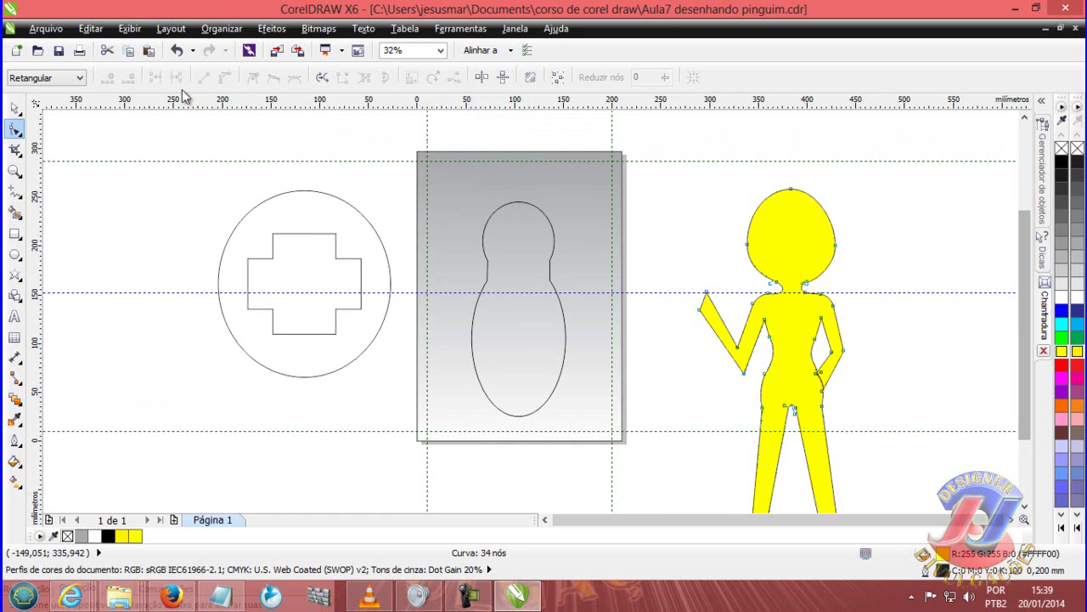
click(15, 108)
click(218, 133)
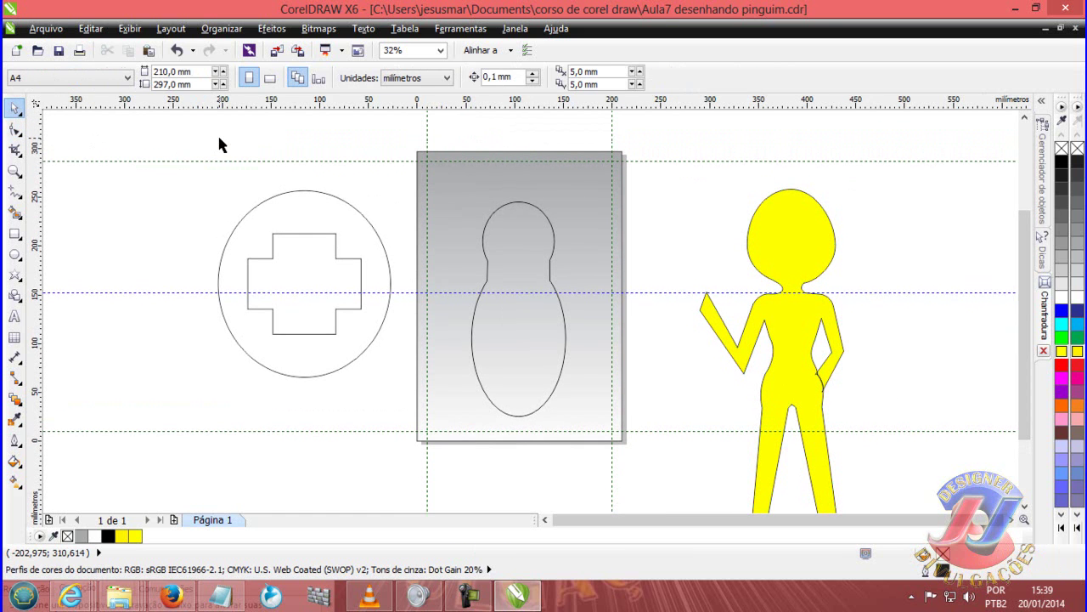
click(296, 207)
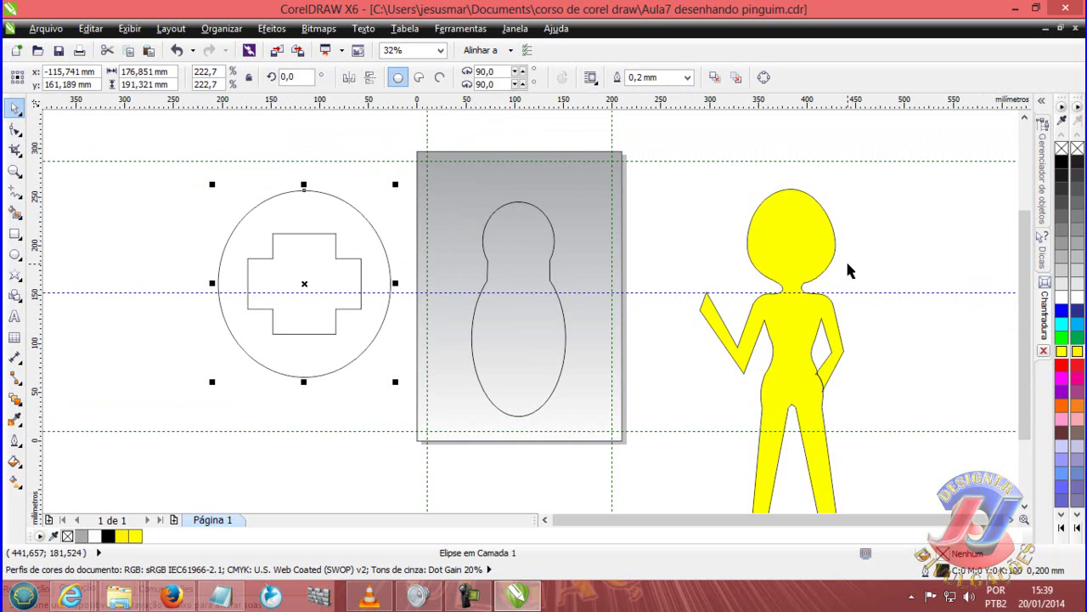
Select the cross and the circle together and trim the circle with the cross shape
click(786, 259)
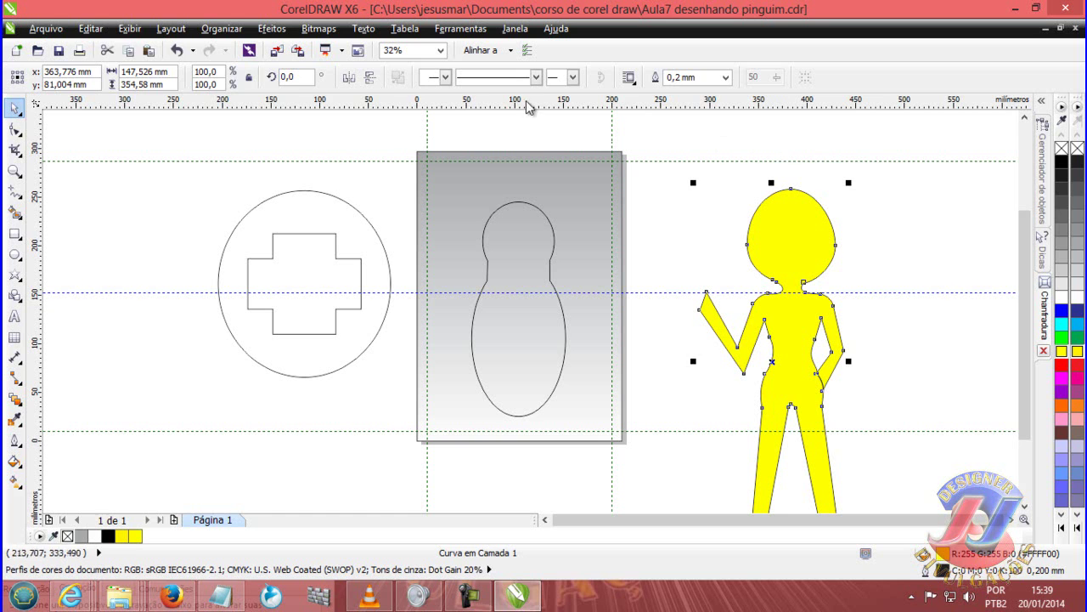
click(392, 148)
click(306, 261)
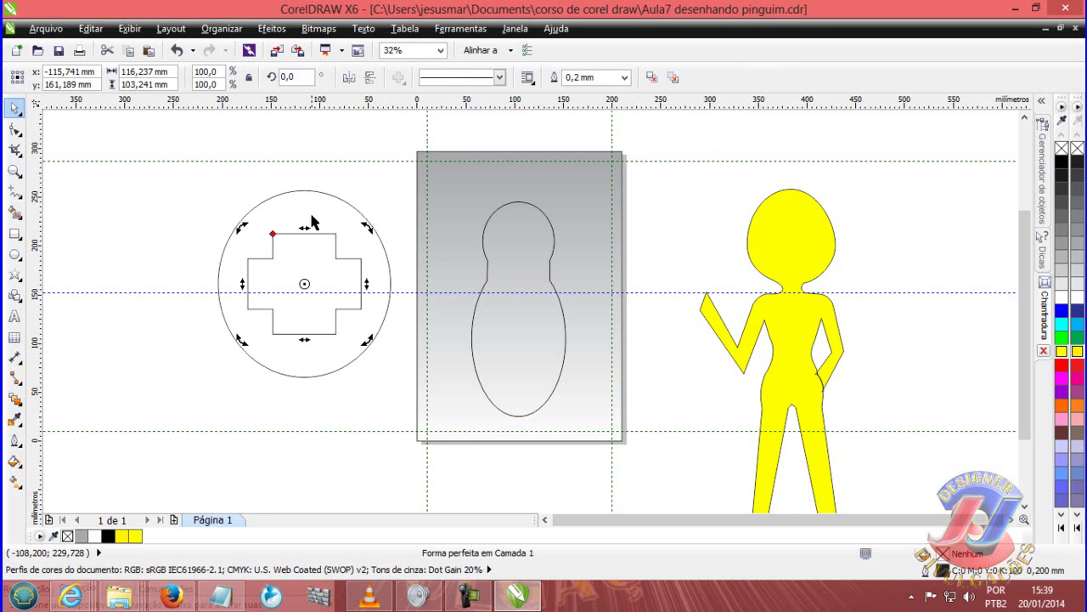
shift+click(310, 209)
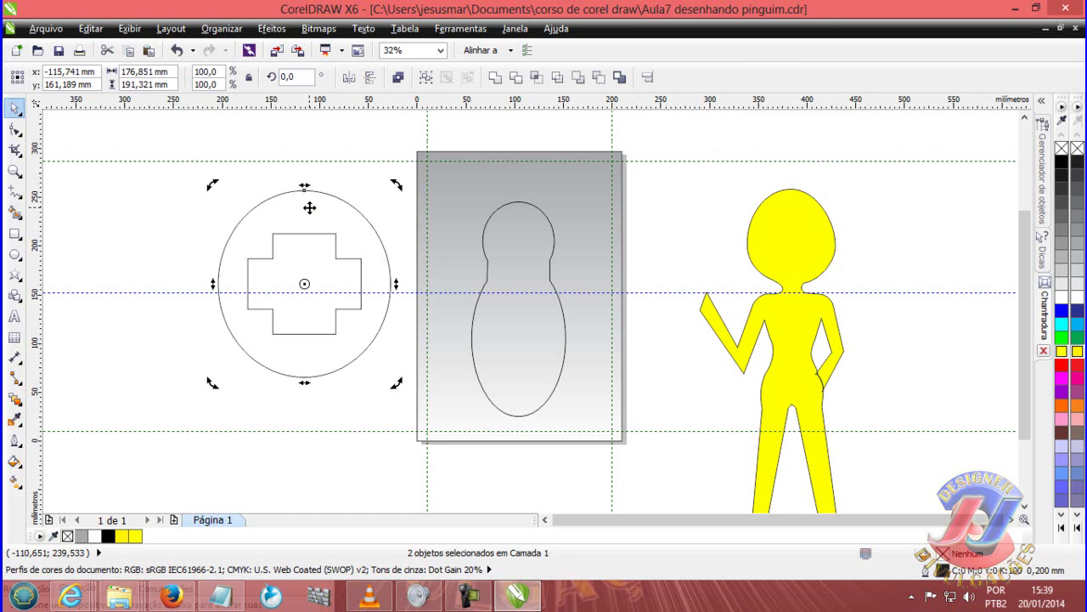
click(331, 138)
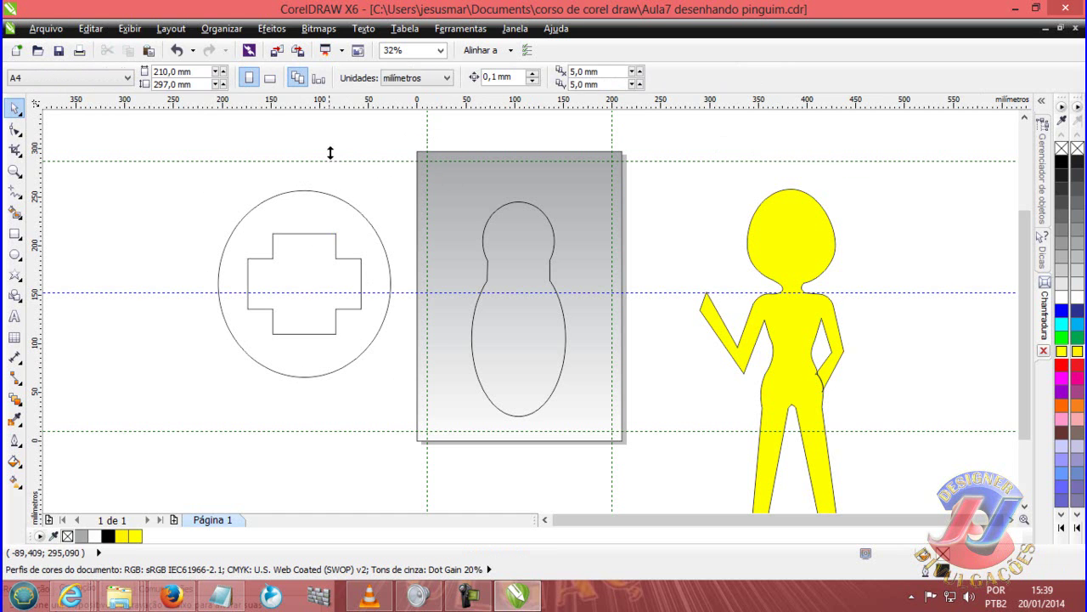
click(304, 272)
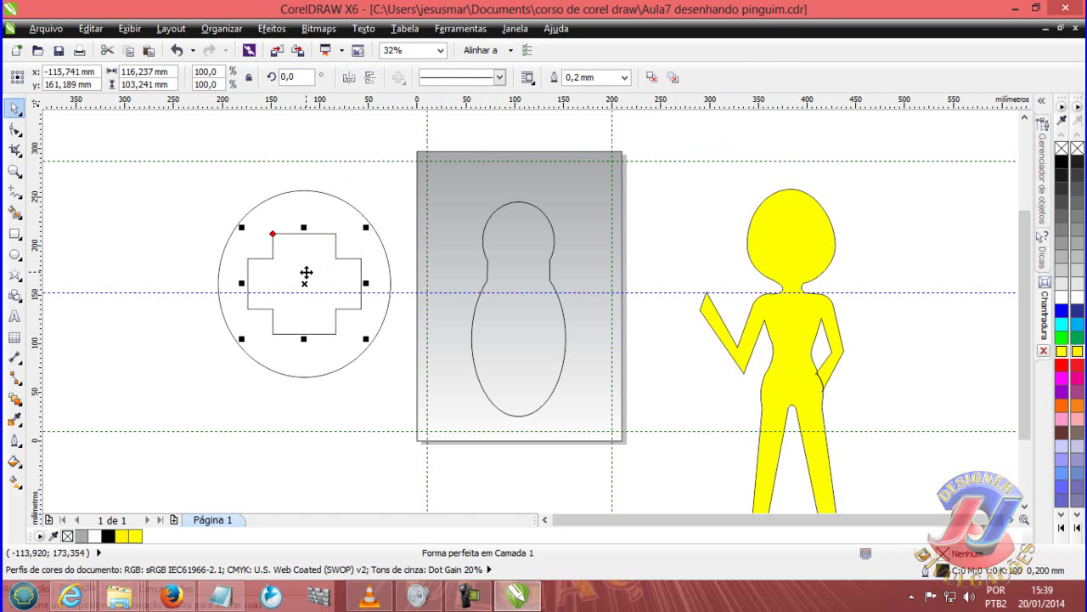
shift+click(306, 204)
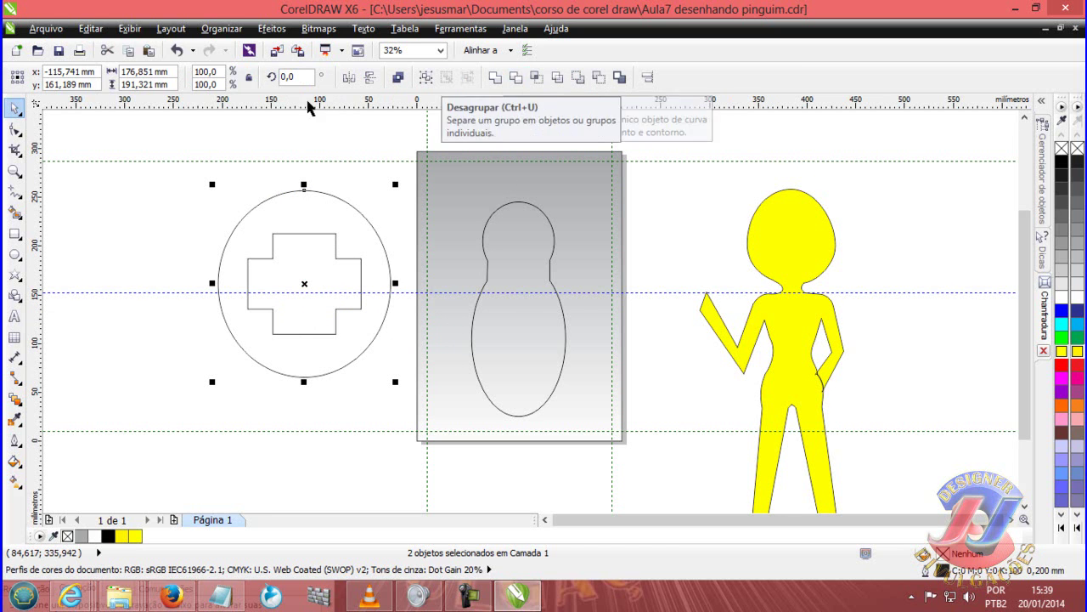
click(516, 78)
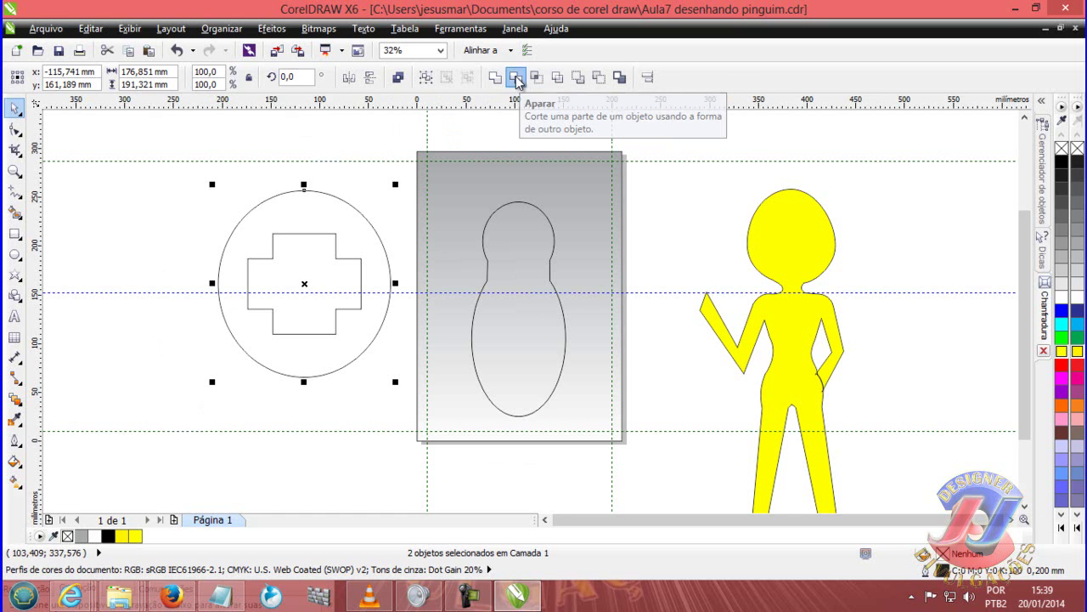
click(338, 147)
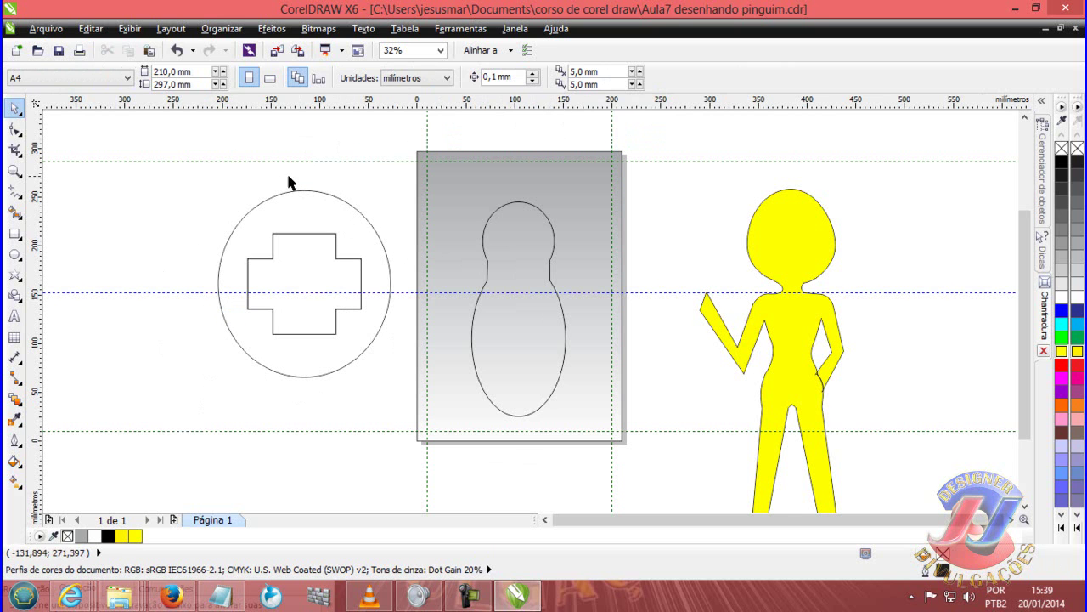
Move the cross out beside the yellow figure's head
click(304, 292)
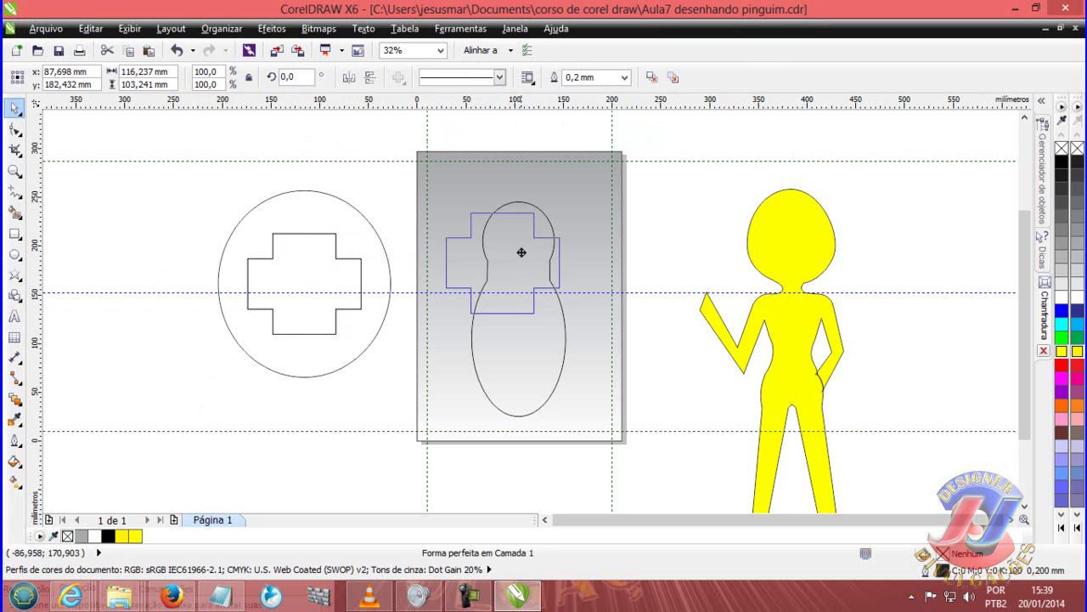
mouse_move(304, 293)
mouse_down()
mouse_move(706, 190)
mouse_move(887, 193)
mouse_up()
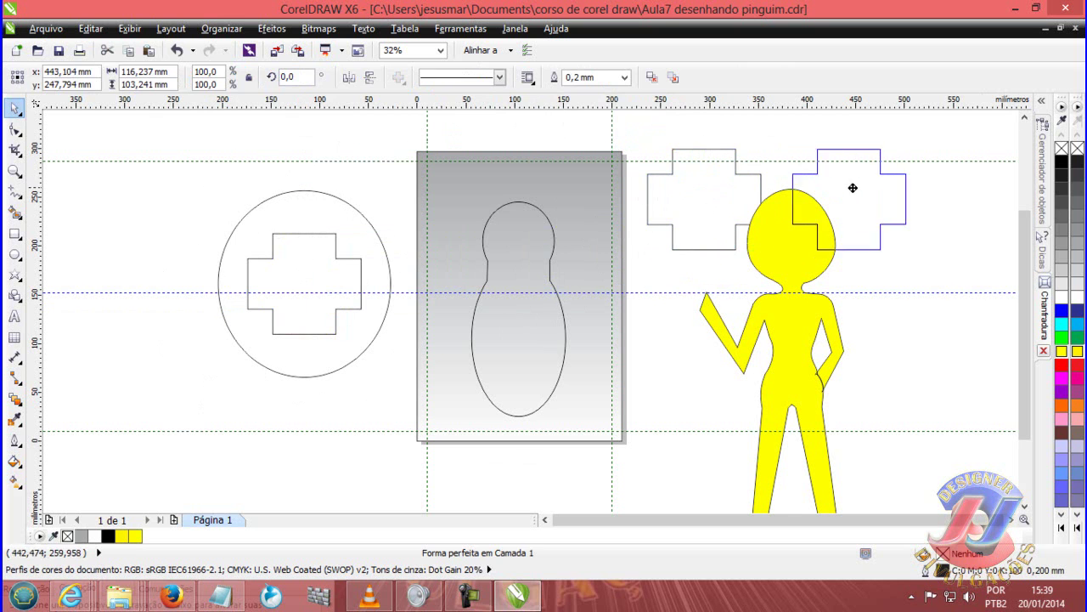
click(327, 229)
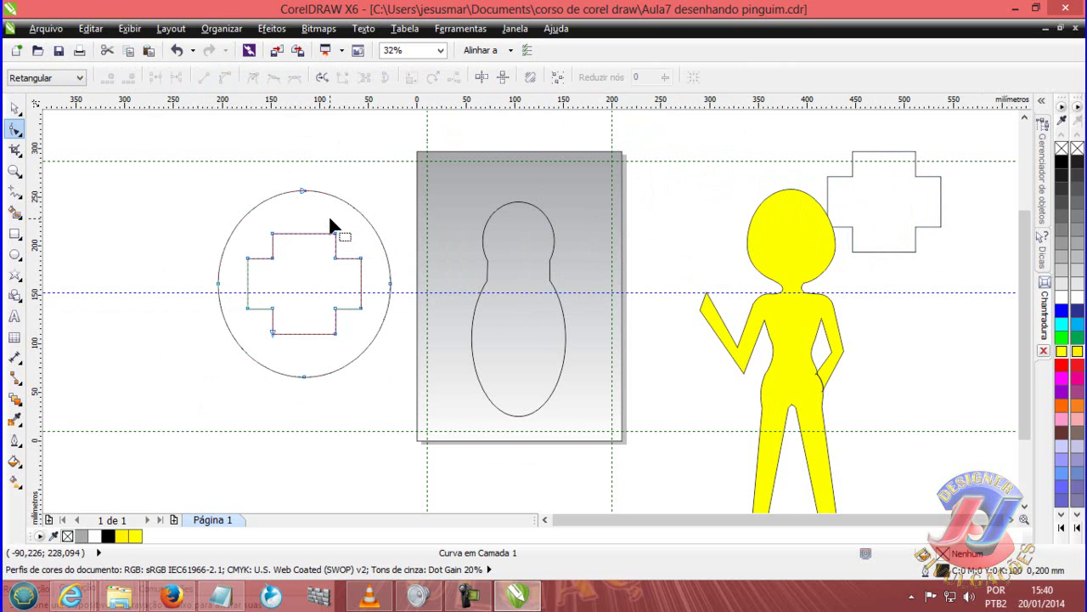
key(ctrl+a)
Fill the cross-cut circle dark blue and shift it further left
click(323, 151)
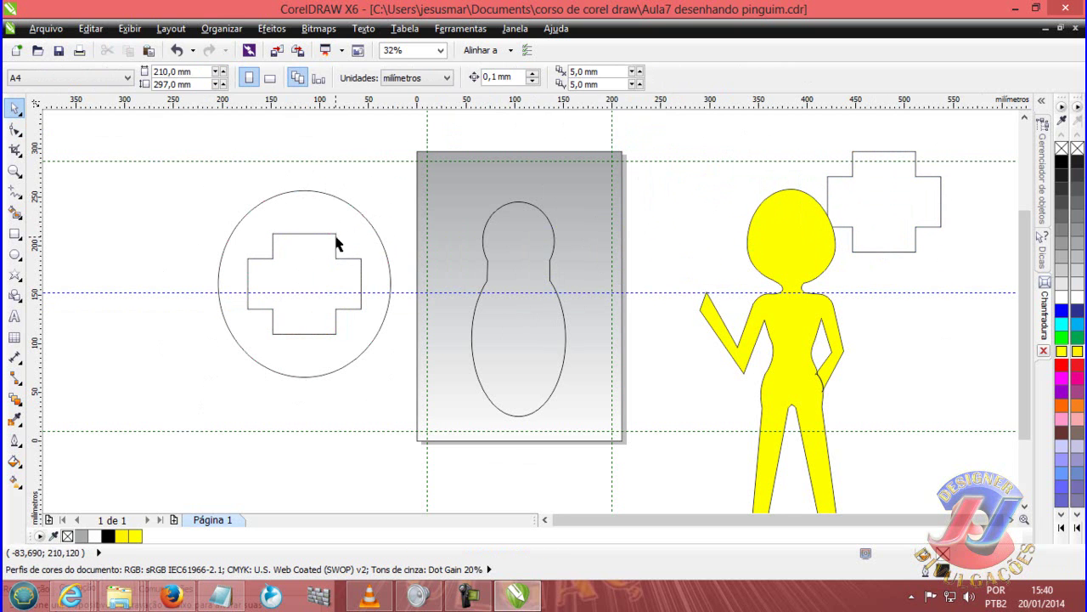
click(335, 242)
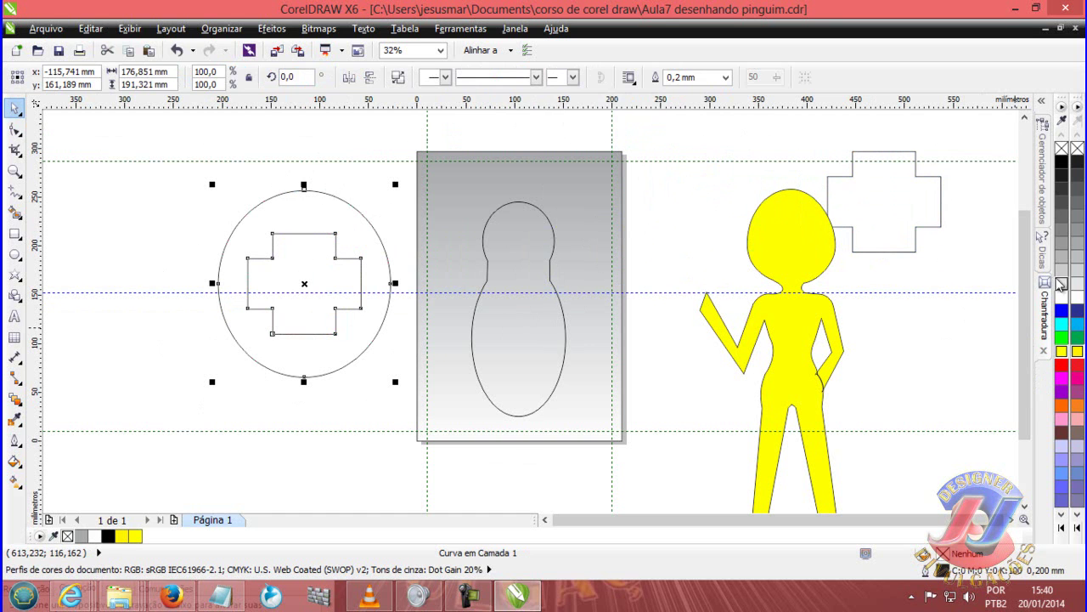
click(1075, 315)
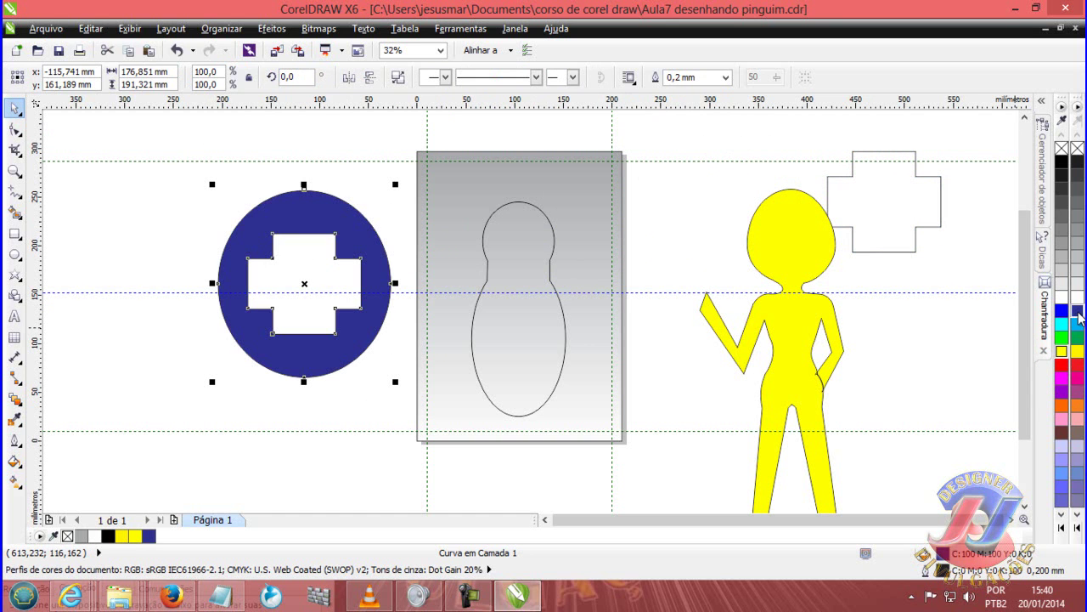
click(375, 128)
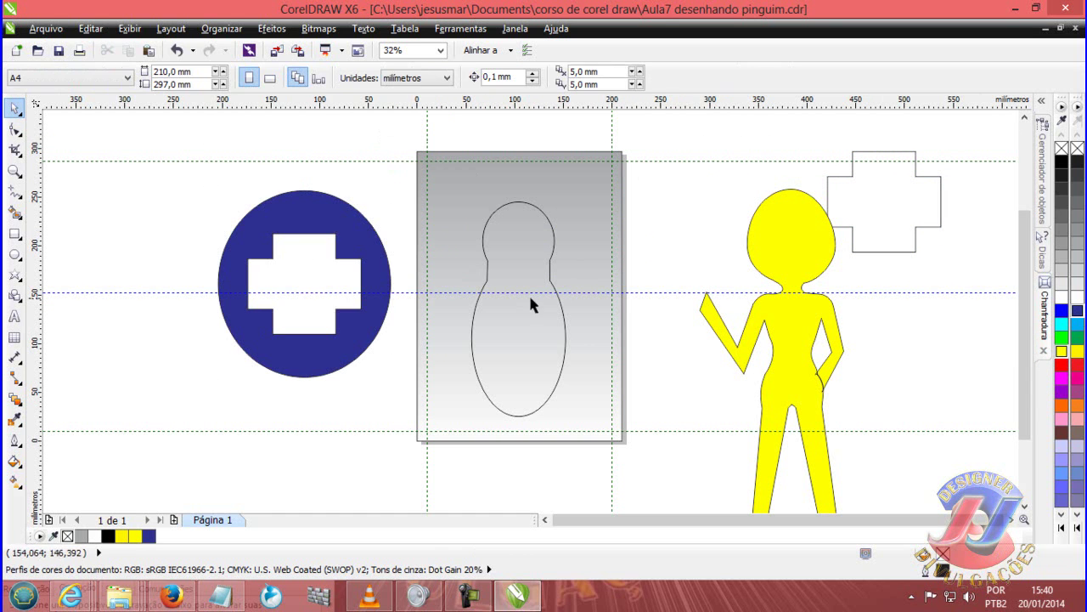
drag(362, 237, 223, 205)
Extrude the cross-circle in 3D toward the lower right
click(223, 205)
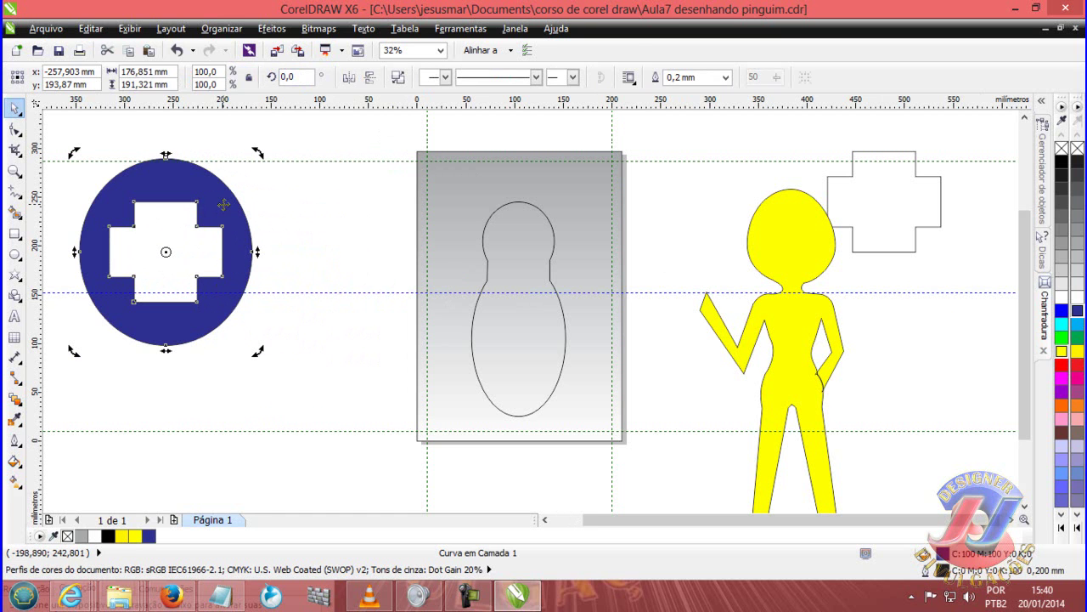
key(F10)
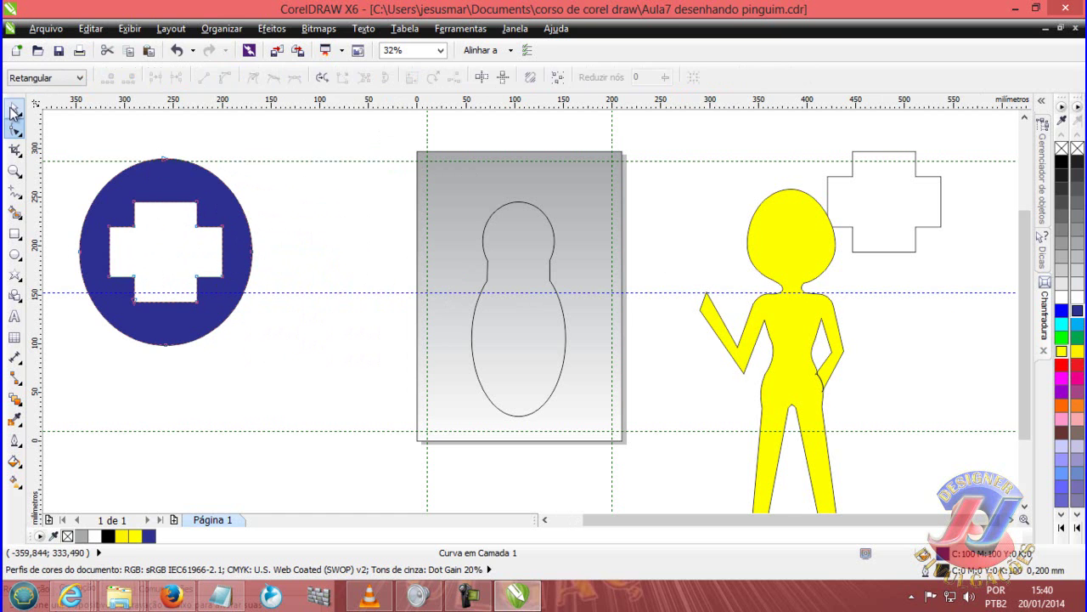
click(14, 109)
click(177, 161)
click(187, 179)
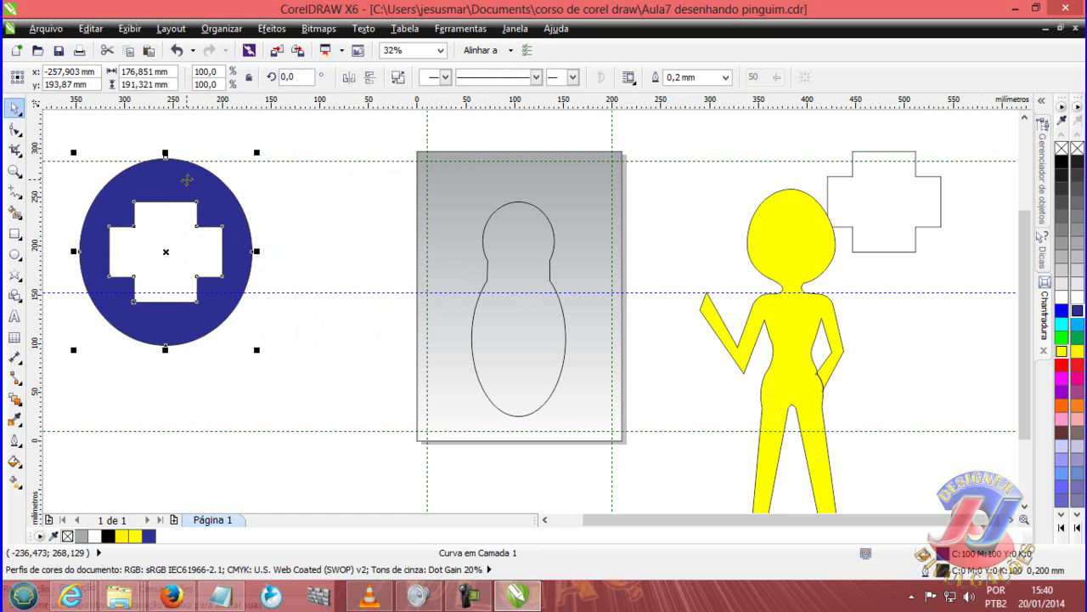
click(22, 407)
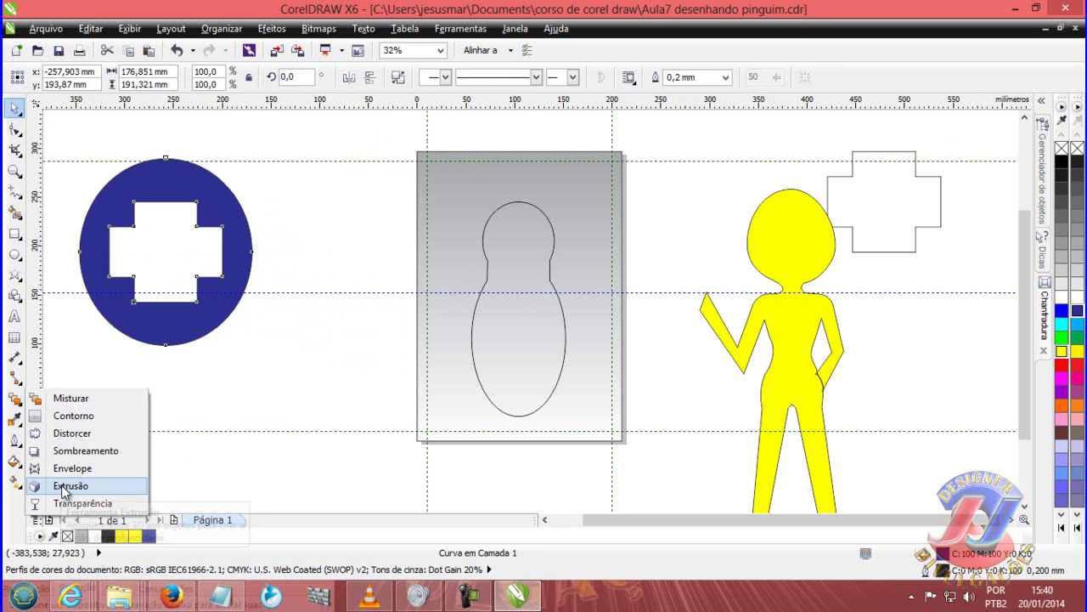
click(63, 486)
drag(247, 286, 380, 412)
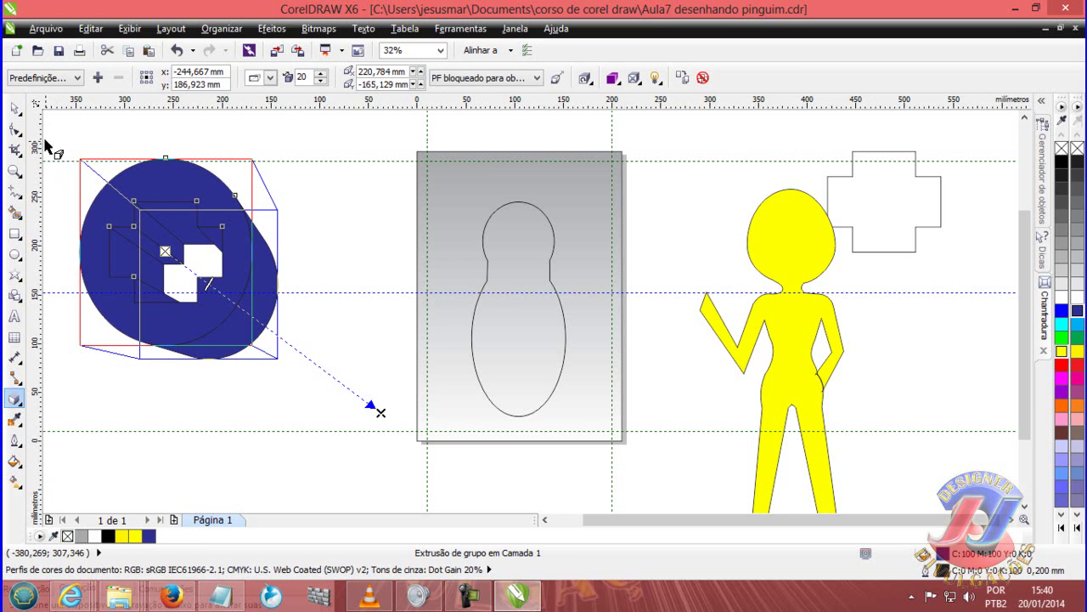
Shade the extrusion with a gradient from blue to light grey
click(616, 81)
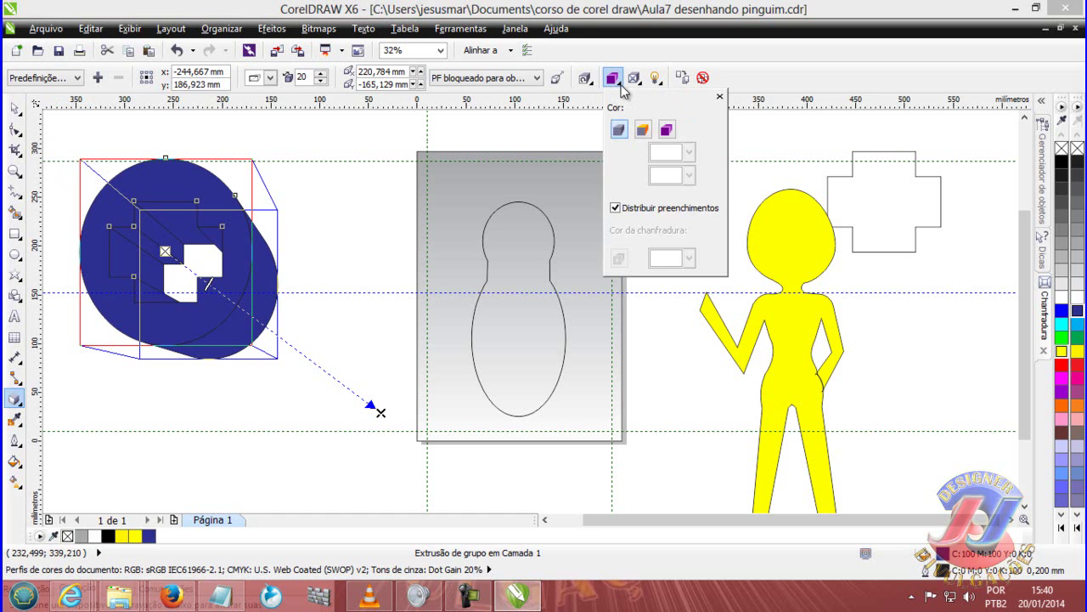
click(643, 128)
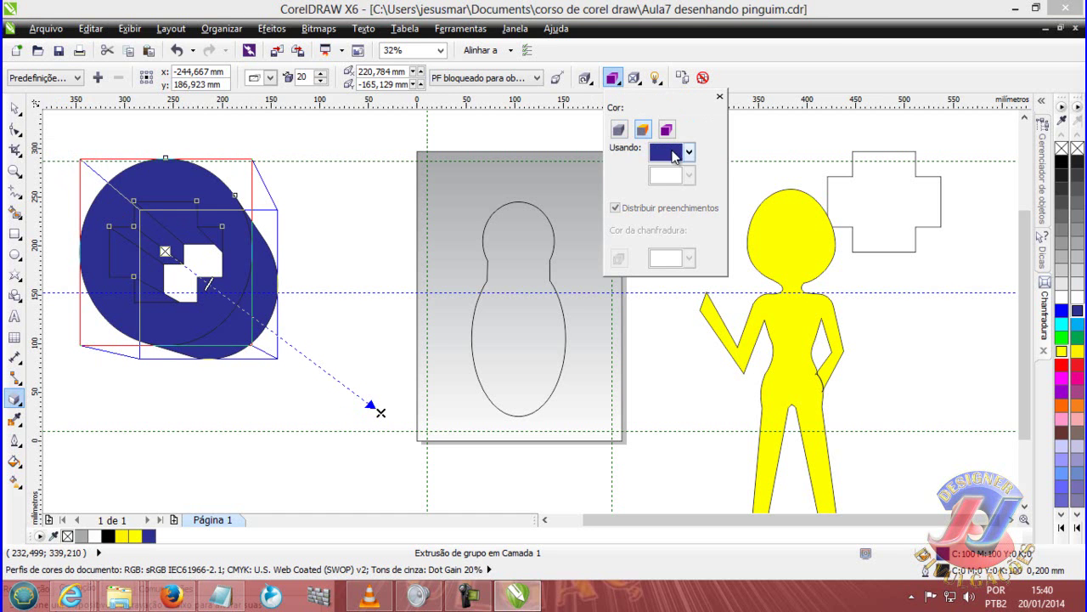
click(689, 153)
click(666, 129)
click(668, 130)
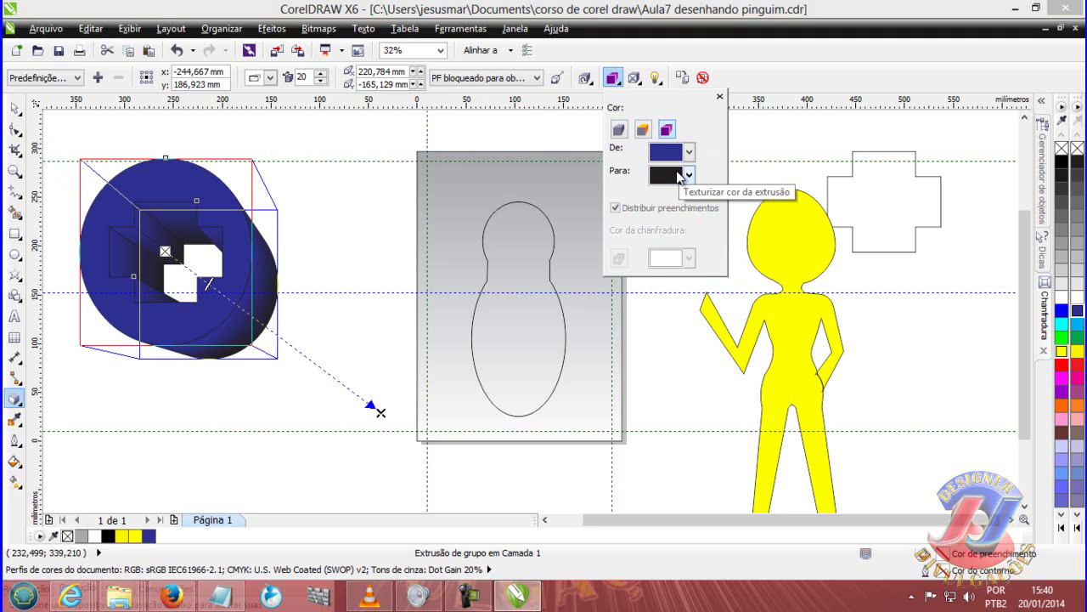
click(688, 175)
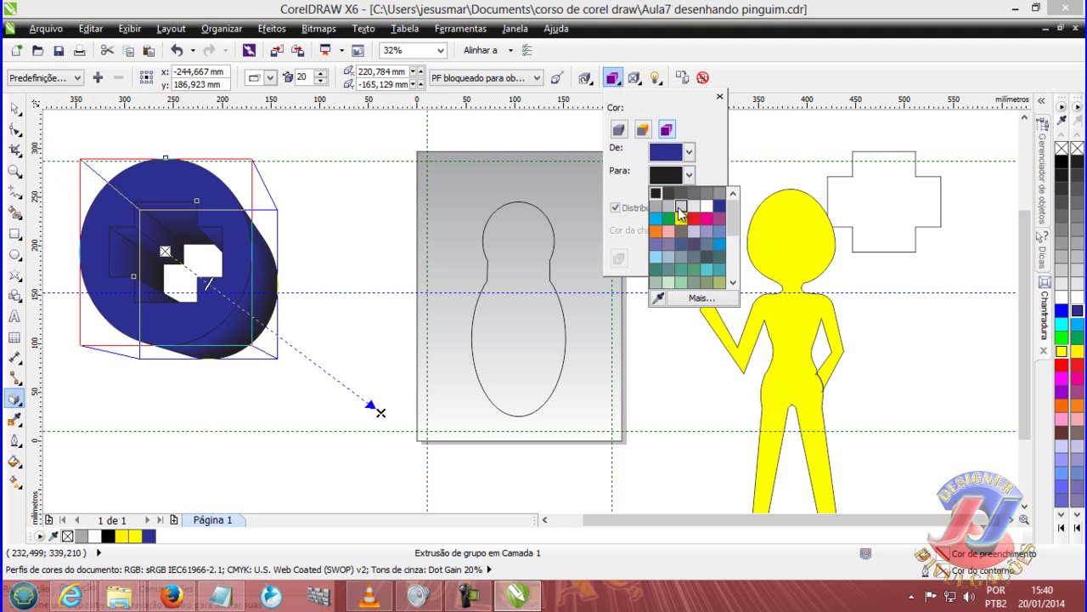
click(680, 206)
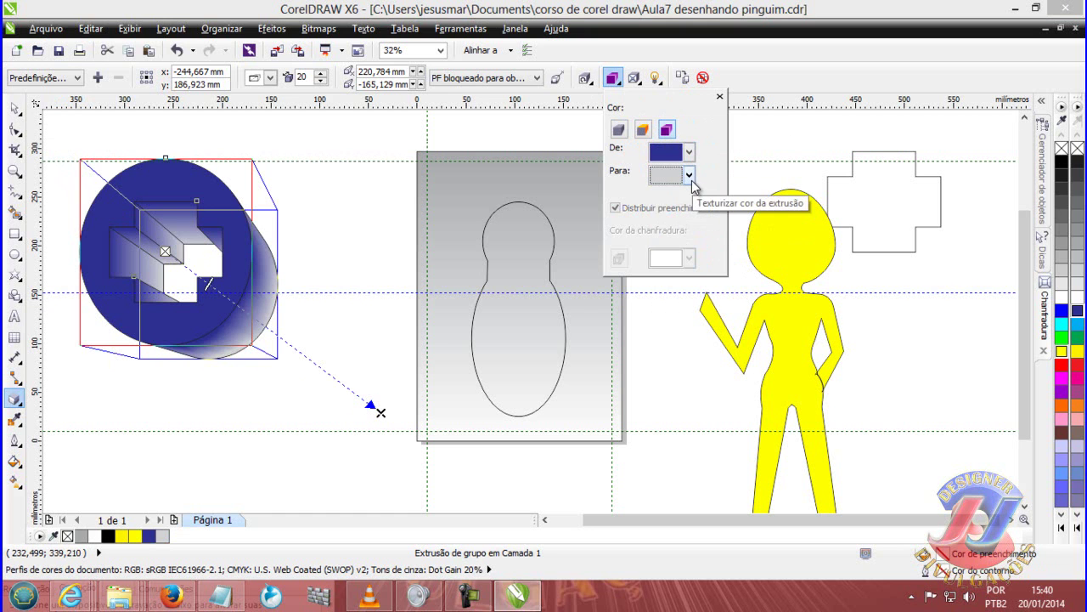
Fill the extruded cross-circle red and move it up onto the page's left edge
click(15, 108)
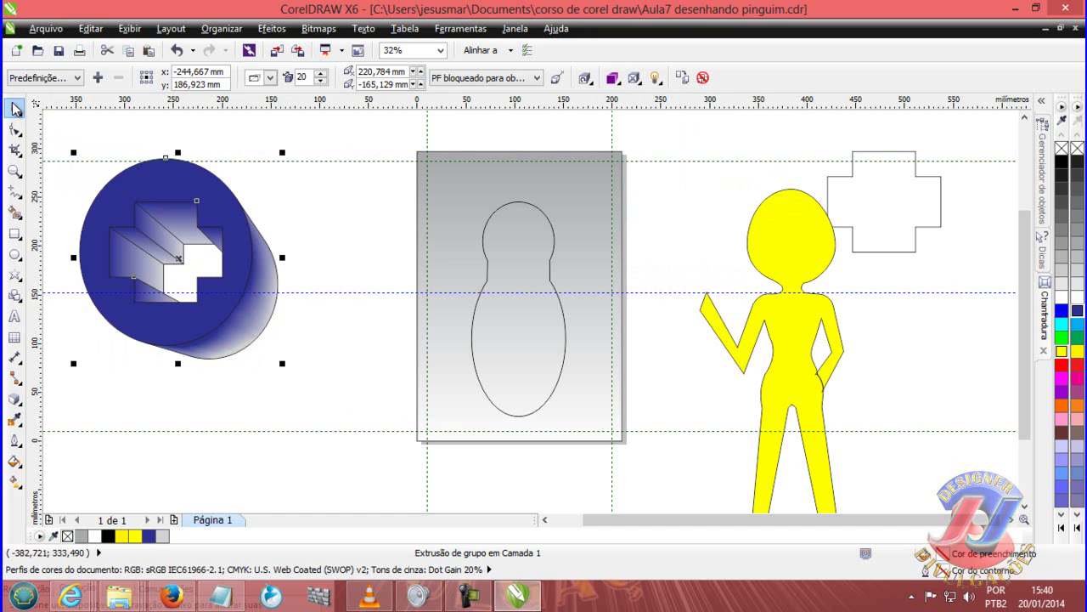
click(1077, 365)
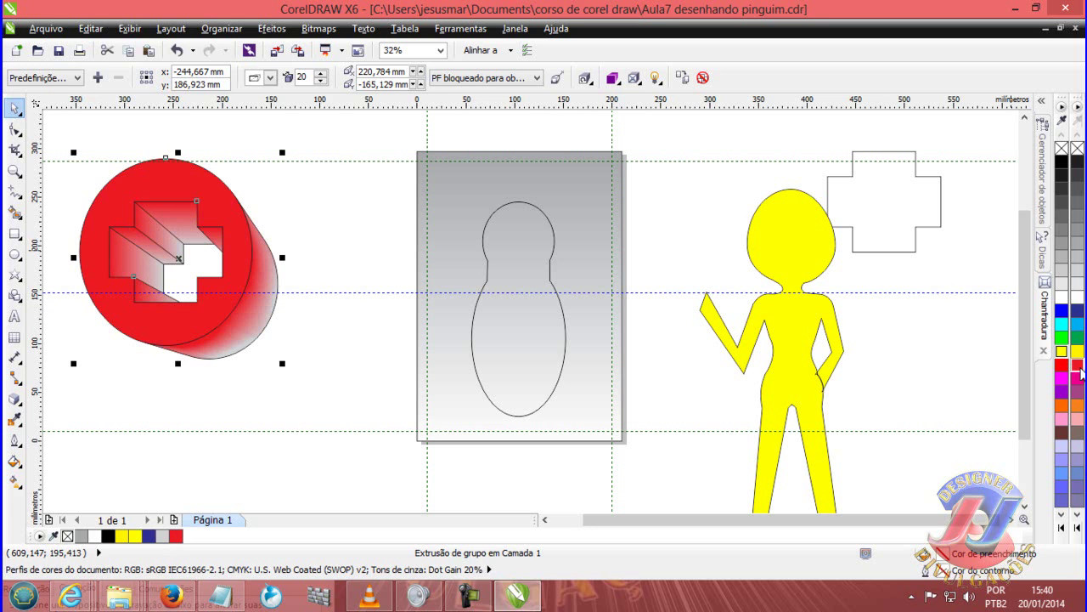
click(334, 136)
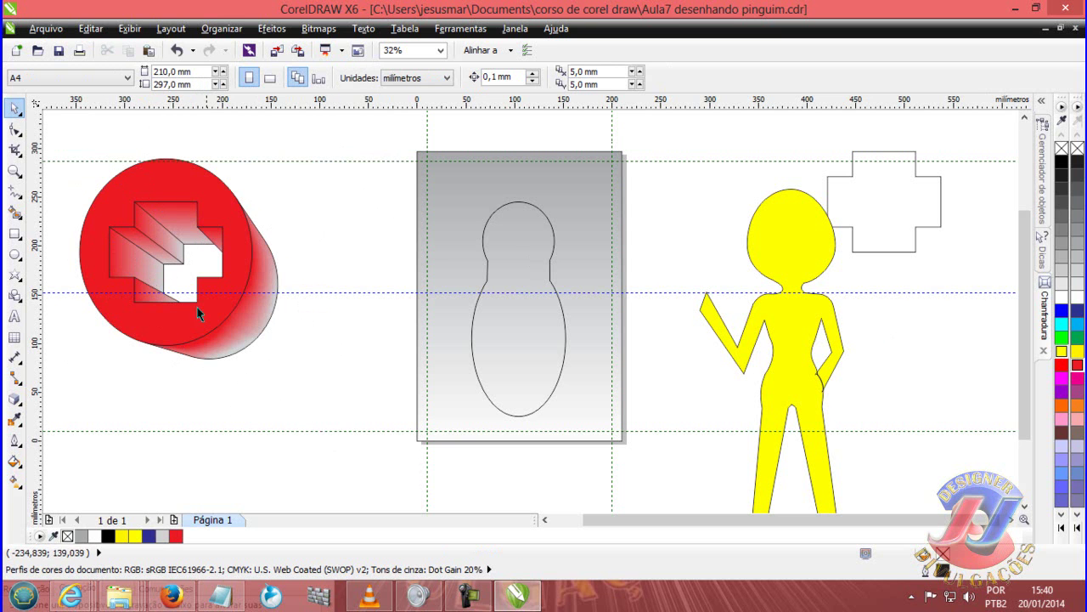
mouse_move(237, 245)
mouse_down()
mouse_move(310, 323)
mouse_move(274, 193)
mouse_move(259, 315)
mouse_move(248, 248)
mouse_up()
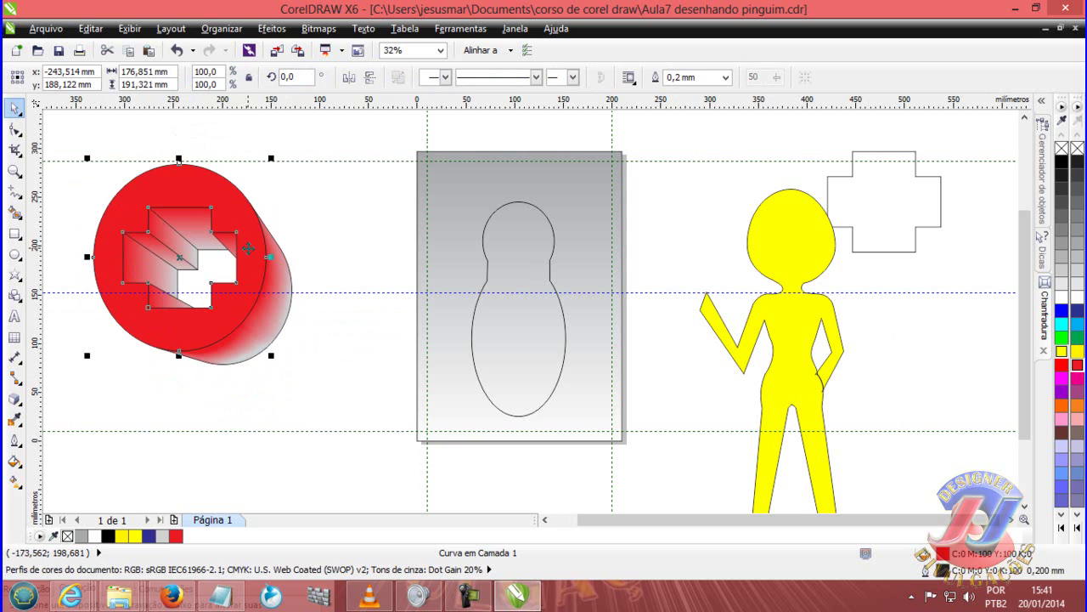
click(330, 141)
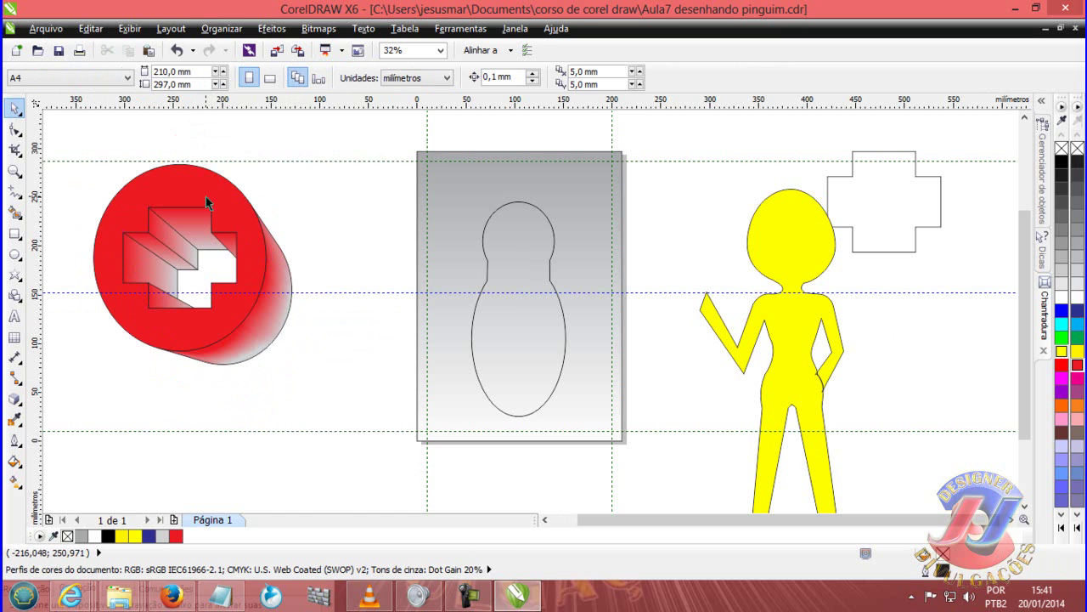
drag(206, 203, 349, 152)
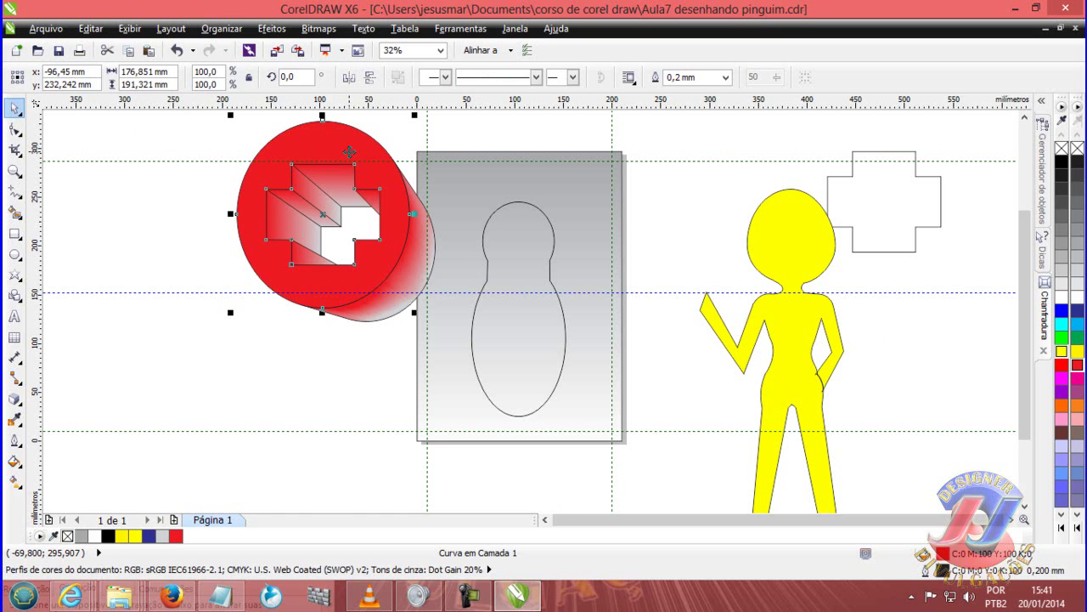
Draw a circle at the lower left and a five-point star above it, then select both
click(19, 256)
drag(112, 308, 240, 436)
click(14, 274)
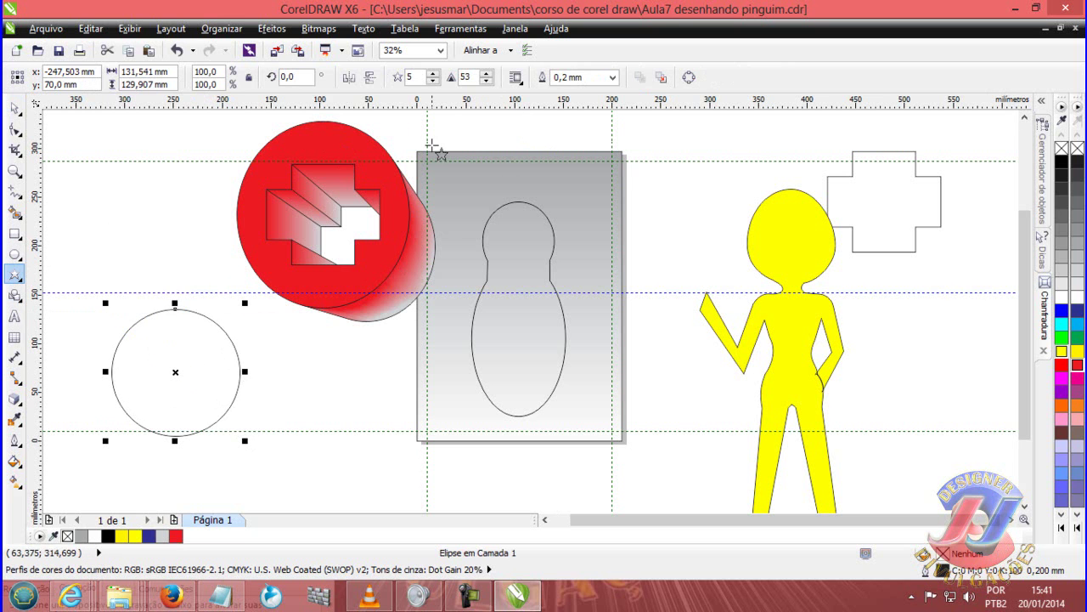
click(21, 177)
click(14, 274)
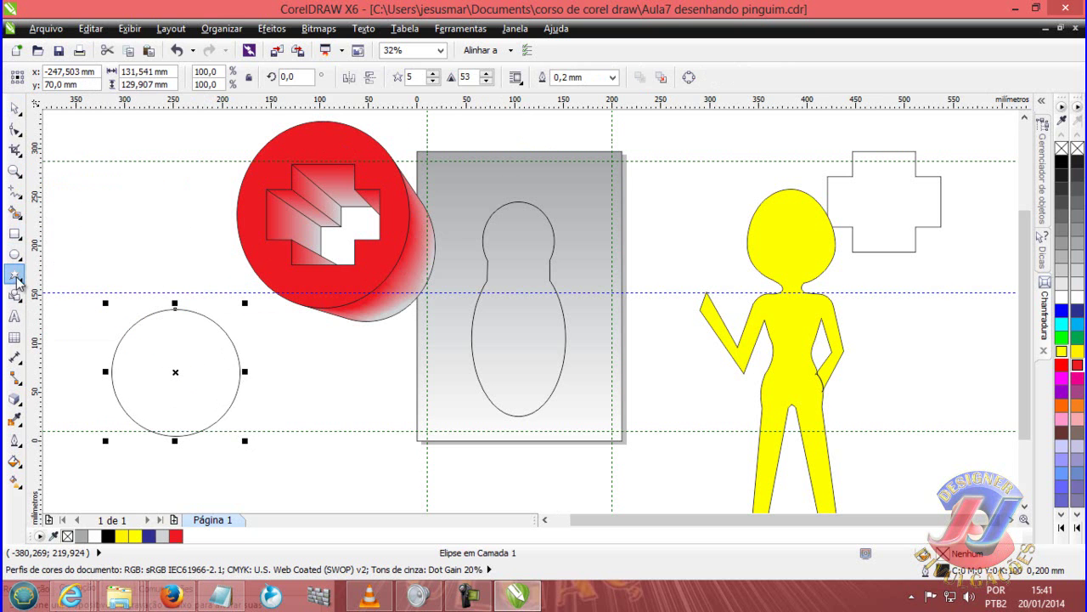
mouse_move(89, 168)
mouse_down()
mouse_move(199, 312)
mouse_move(240, 318)
mouse_up()
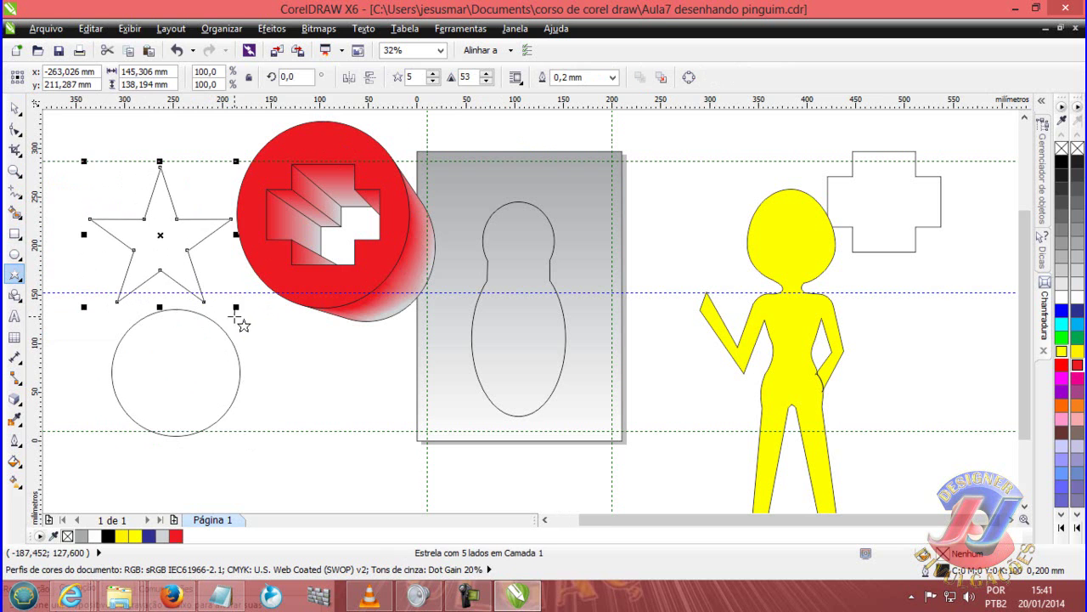
click(19, 111)
shift+click(192, 336)
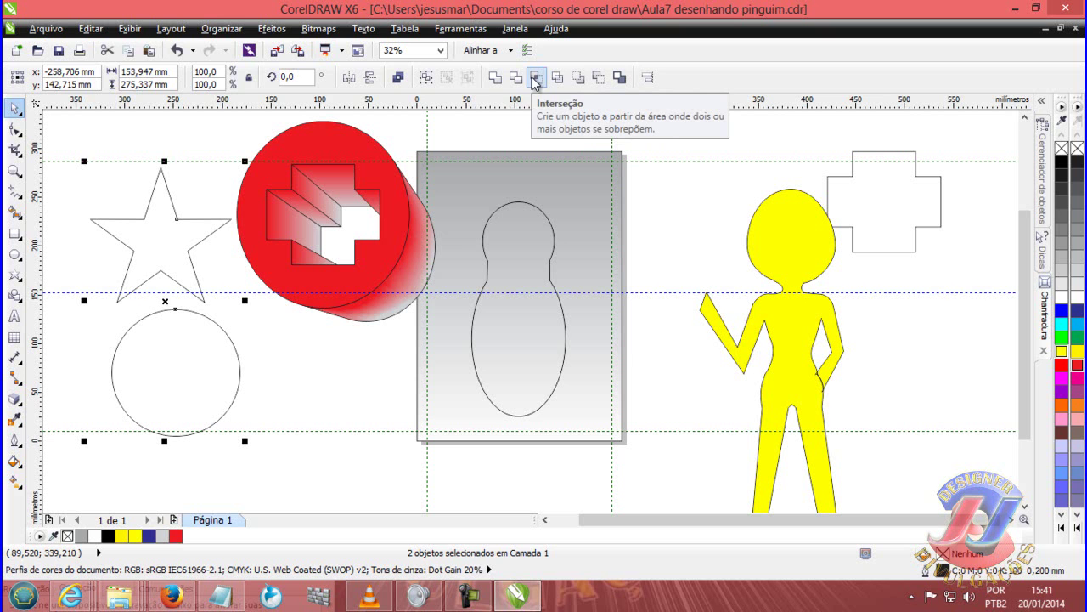
Centre the star over the circle and intersect them to keep only their overlap
click(162, 123)
mouse_move(161, 234)
mouse_down()
mouse_move(252, 296)
mouse_move(236, 351)
mouse_move(328, 379)
mouse_move(260, 382)
mouse_move(240, 367)
mouse_up()
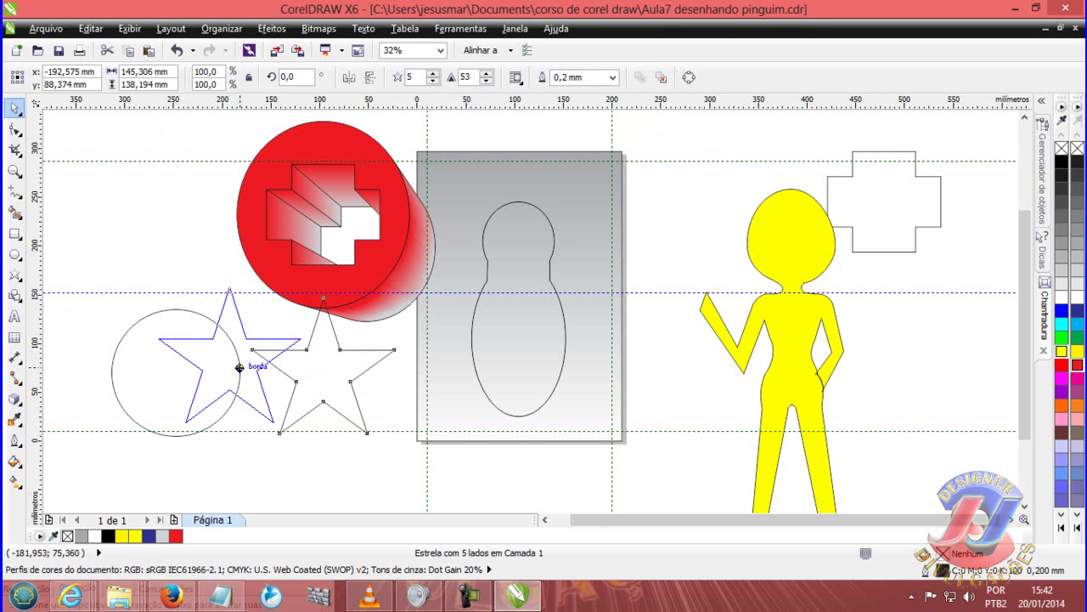
mouse_move(240, 367)
mouse_down()
mouse_move(217, 369)
mouse_move(235, 372)
mouse_up()
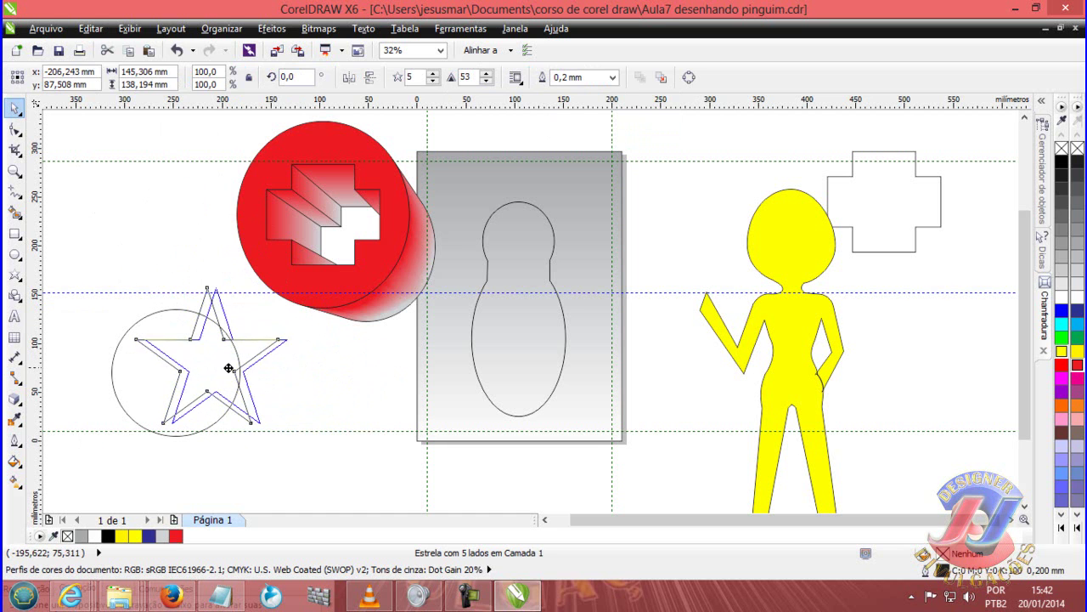
shift+click(121, 392)
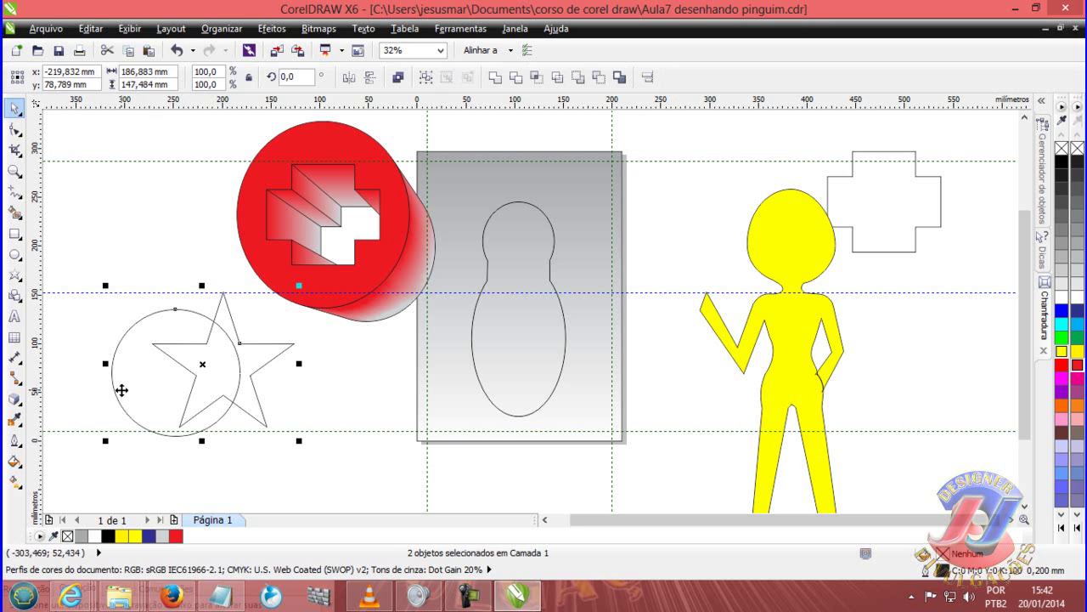
click(537, 78)
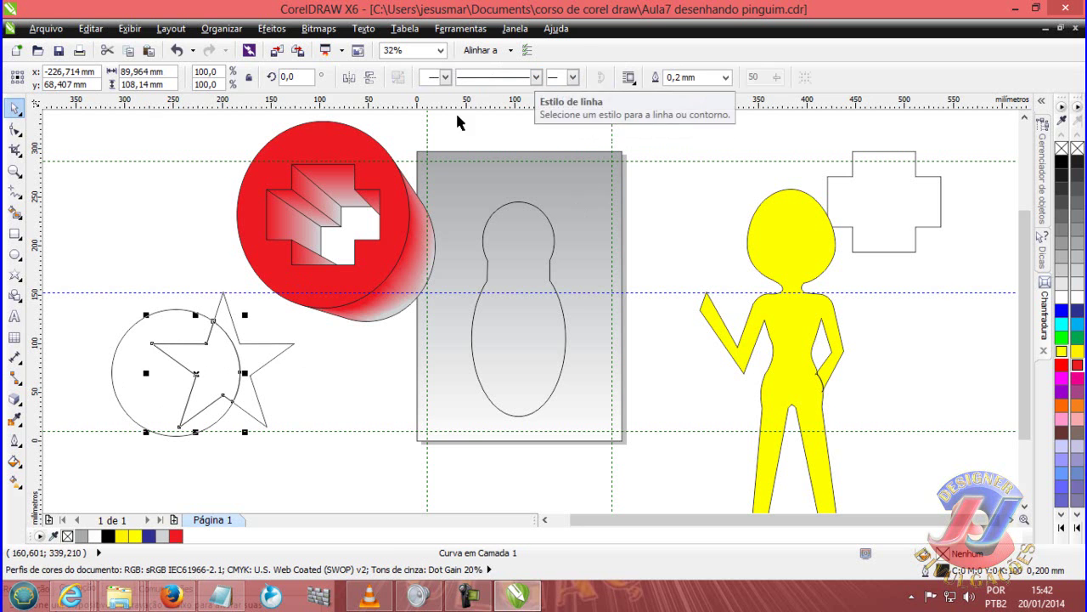
Move the overlap shape to the upper left and fill it yellow
drag(246, 343, 391, 386)
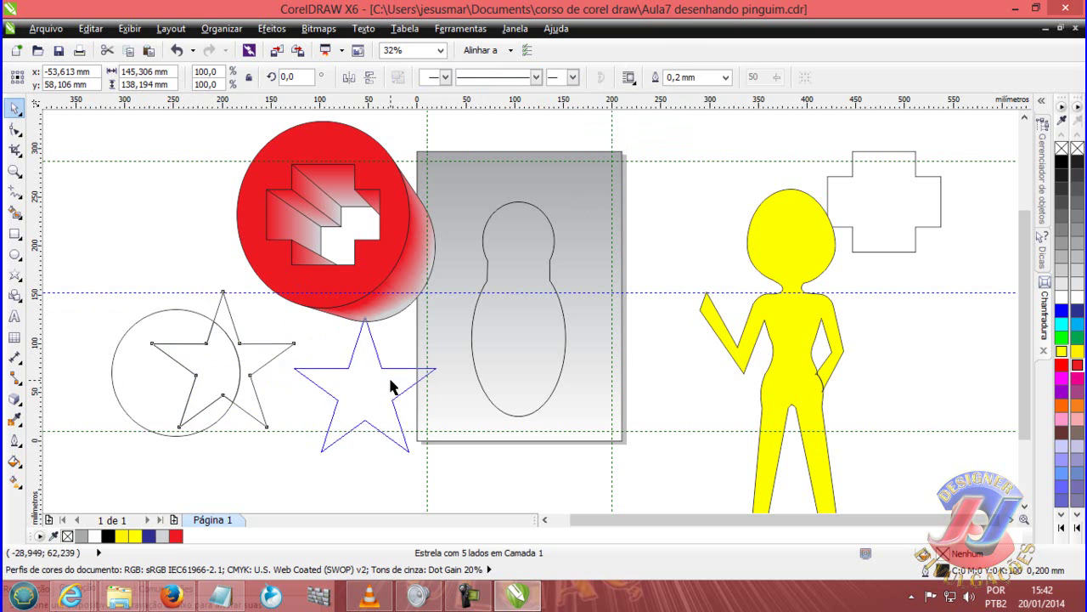
mouse_move(209, 360)
mouse_down()
mouse_move(231, 326)
mouse_move(169, 194)
mouse_up()
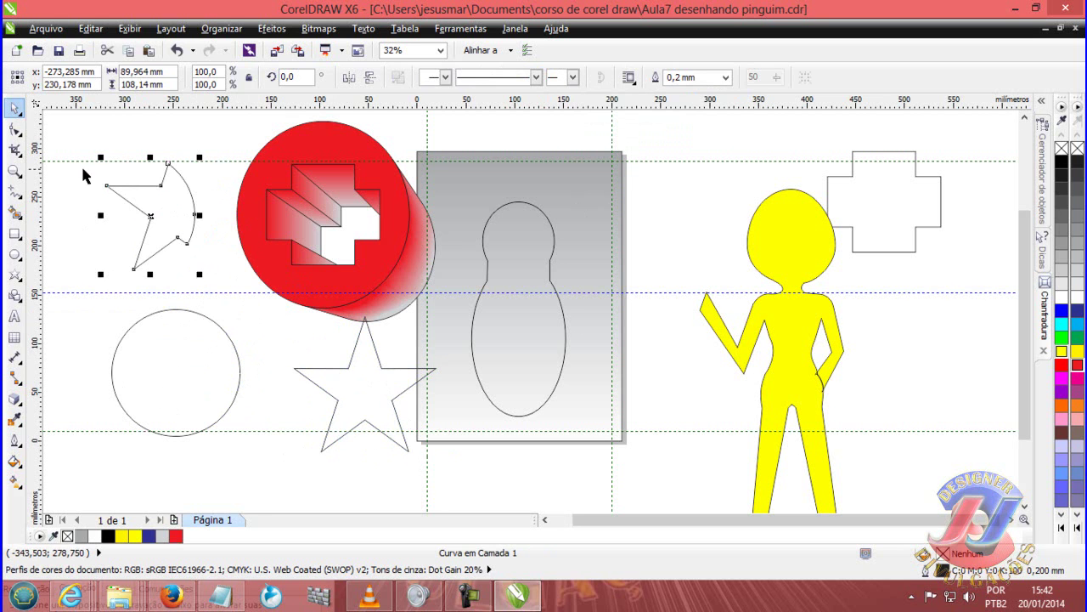
click(169, 211)
click(1077, 353)
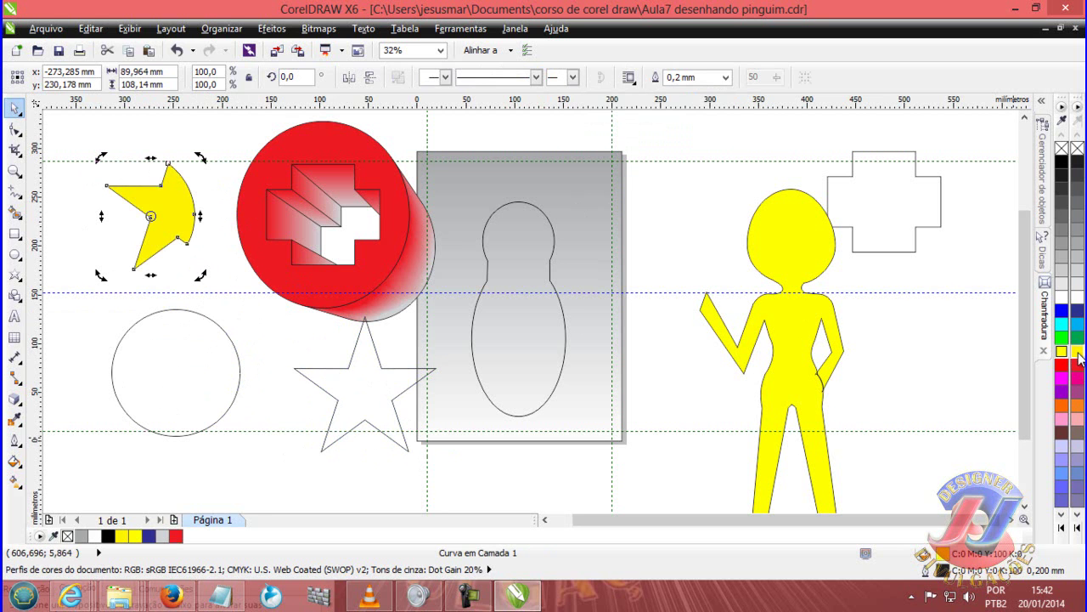
click(226, 110)
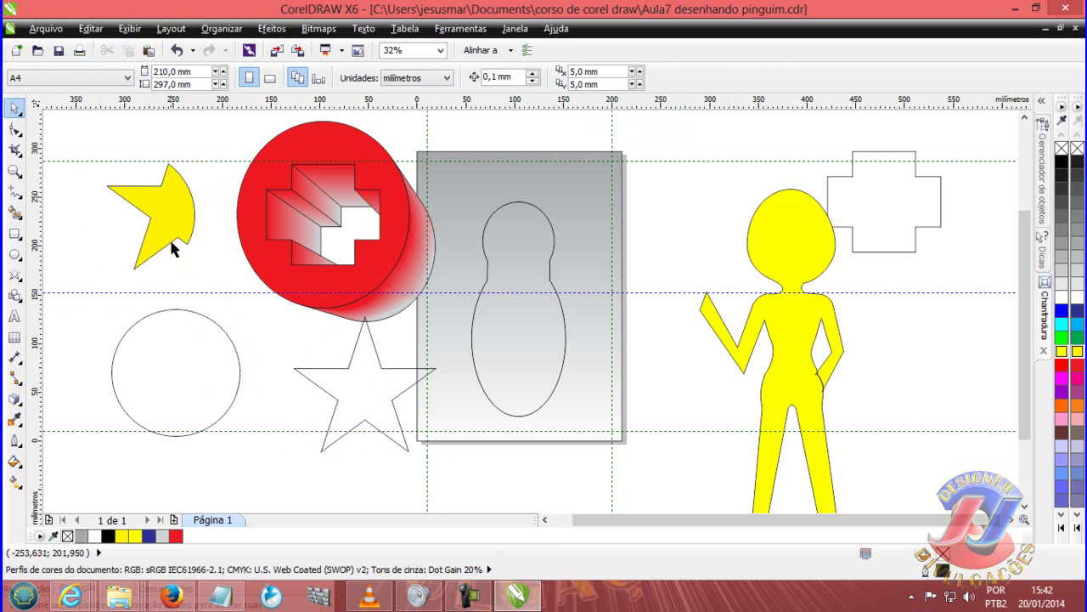
Delete the yellow overlap shape, the star and the circle
click(173, 215)
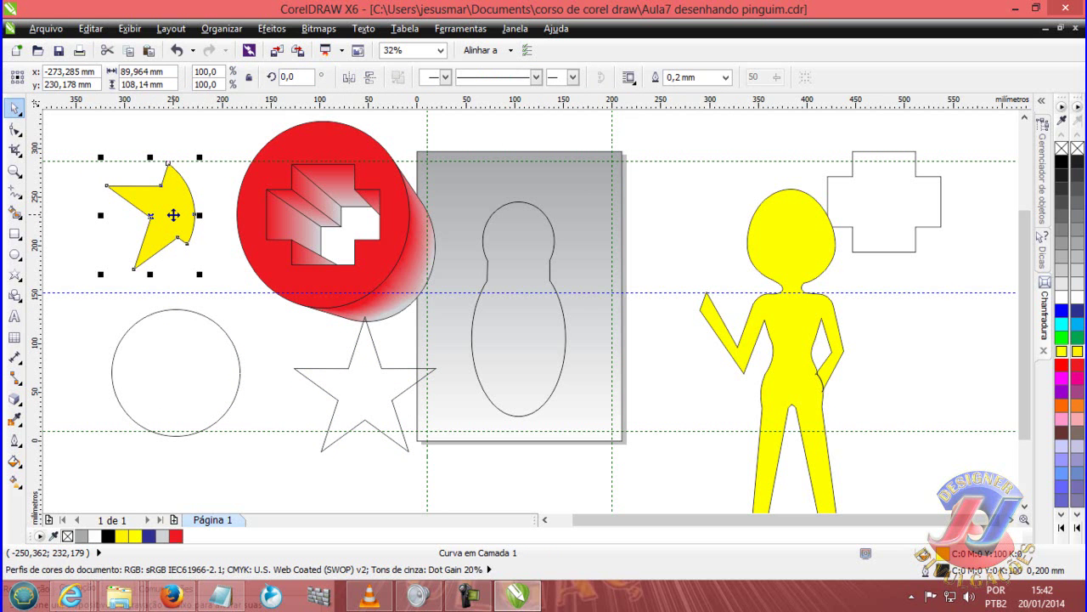
key(Delete)
drag(377, 436, 140, 218)
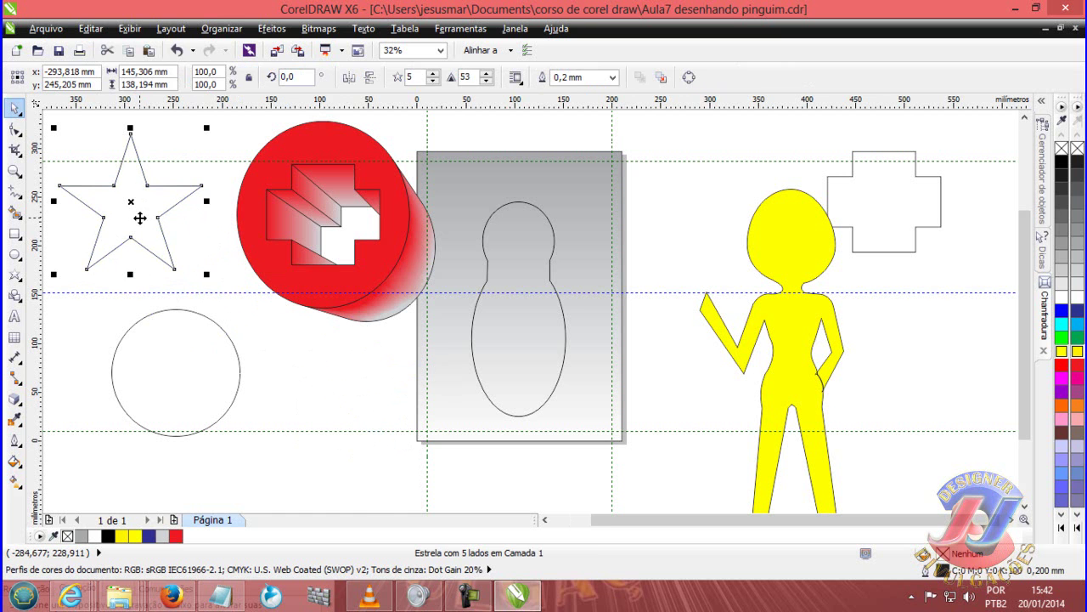
key(Delete)
drag(186, 347, 154, 167)
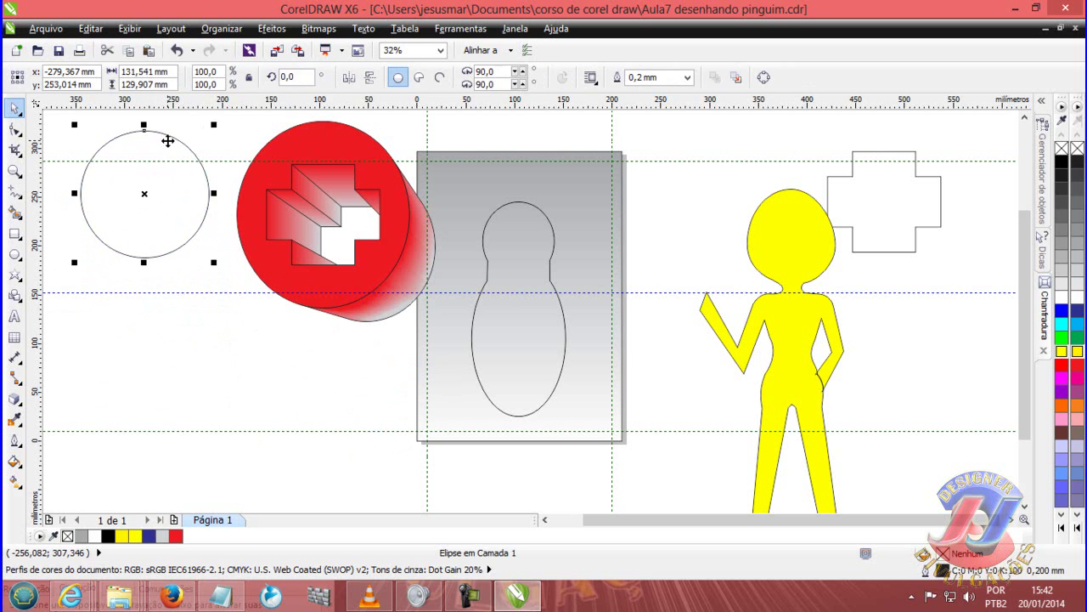
key(Delete)
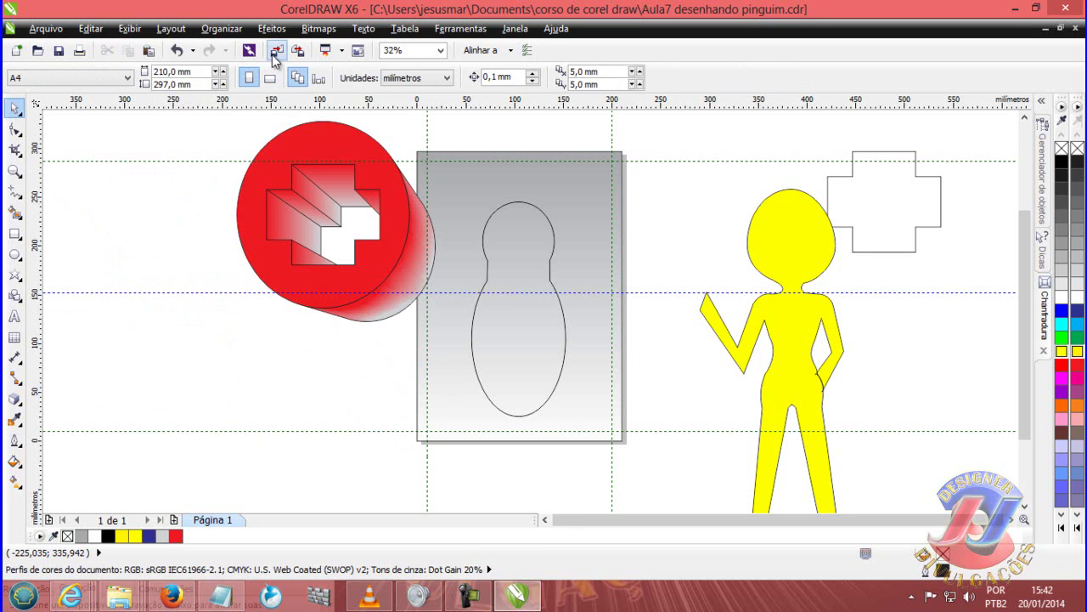
Import the 144412 picture from the Imagens library and place it on the page
click(273, 51)
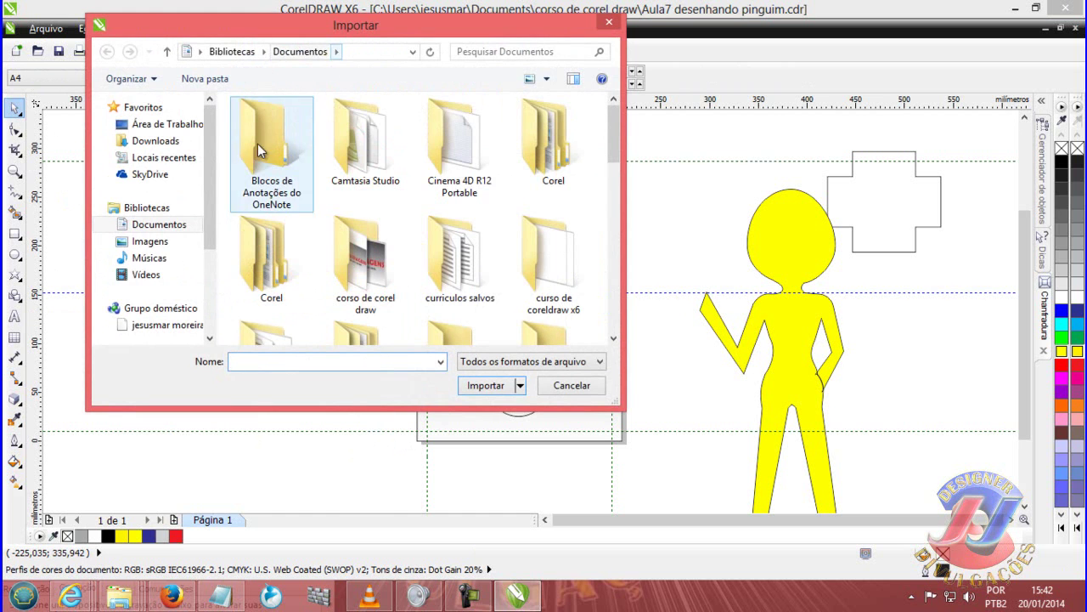
click(165, 244)
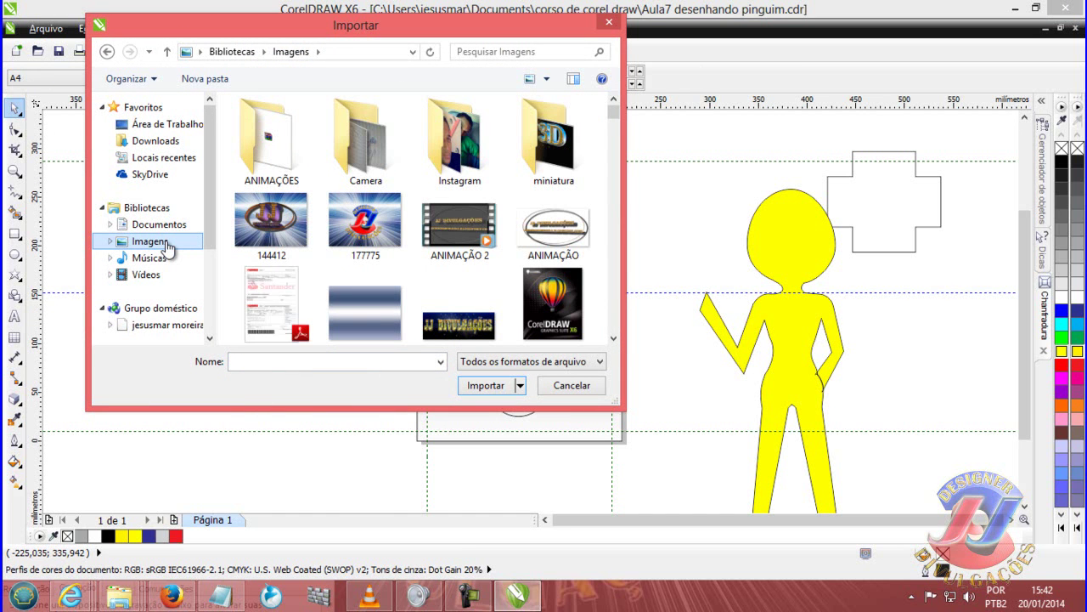
click(286, 222)
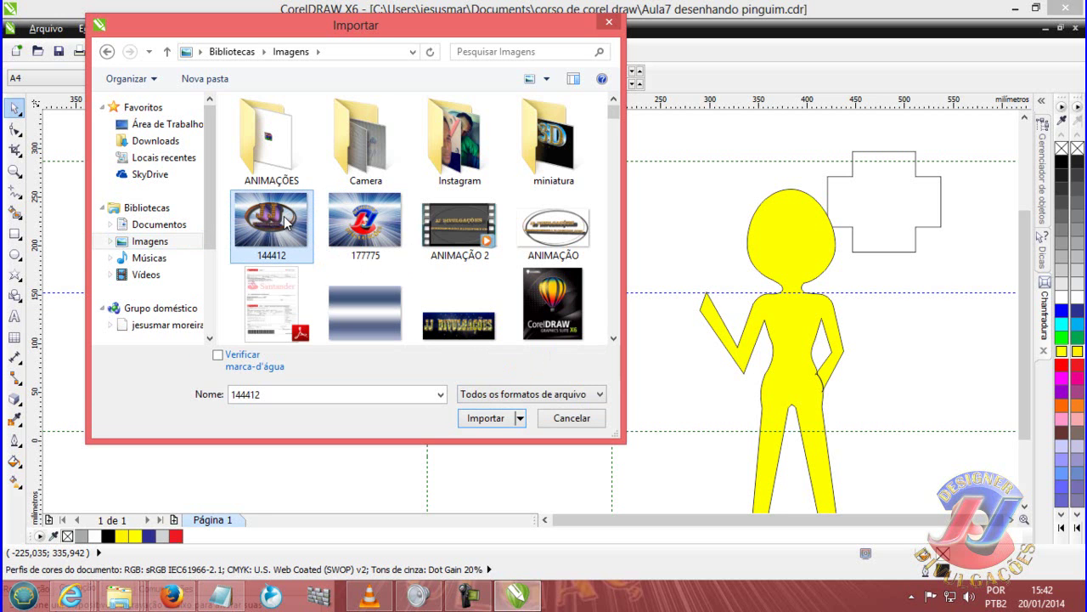
click(483, 418)
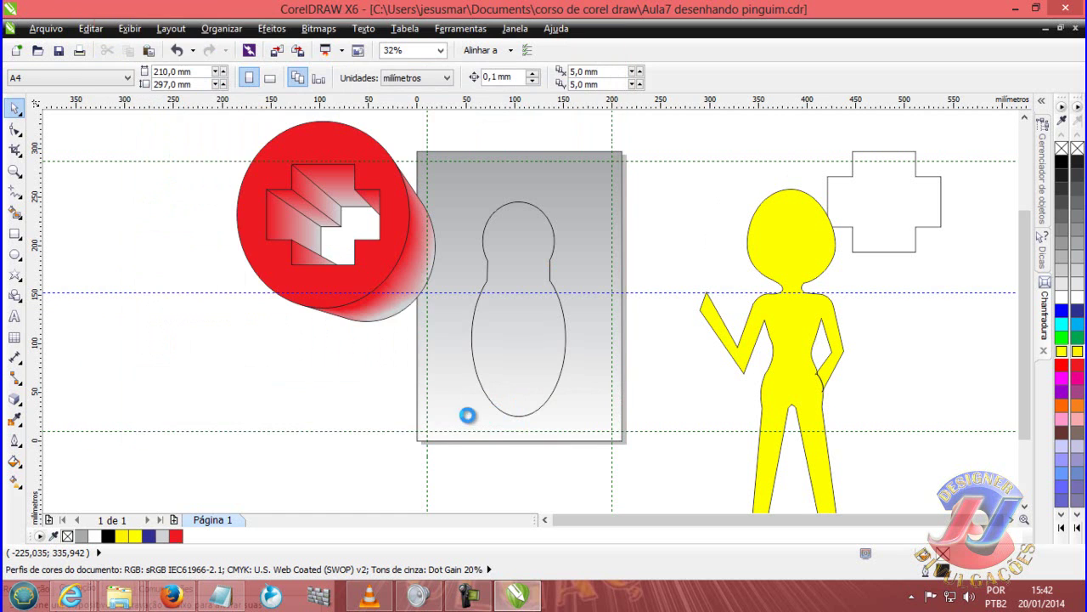
click(132, 239)
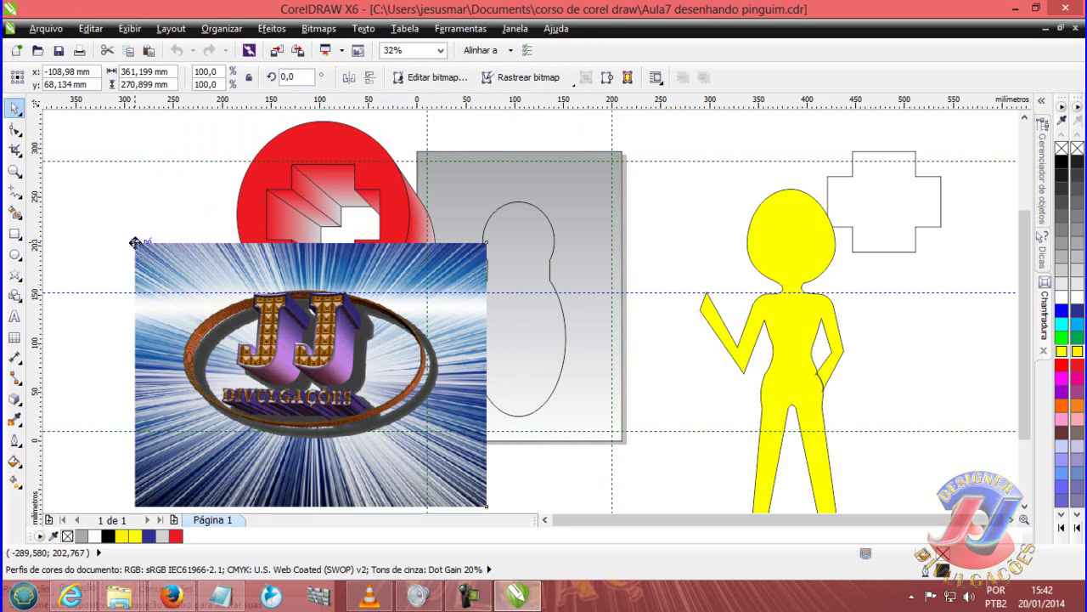
Move the logo bitmap down to the lower left of the page
drag(286, 349, 287, 302)
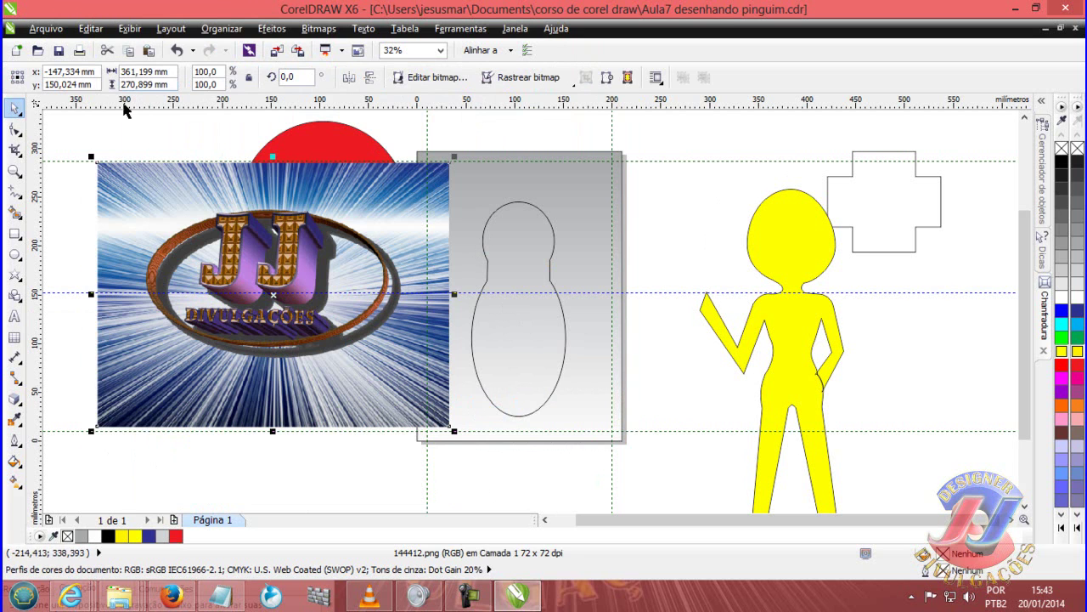
click(169, 134)
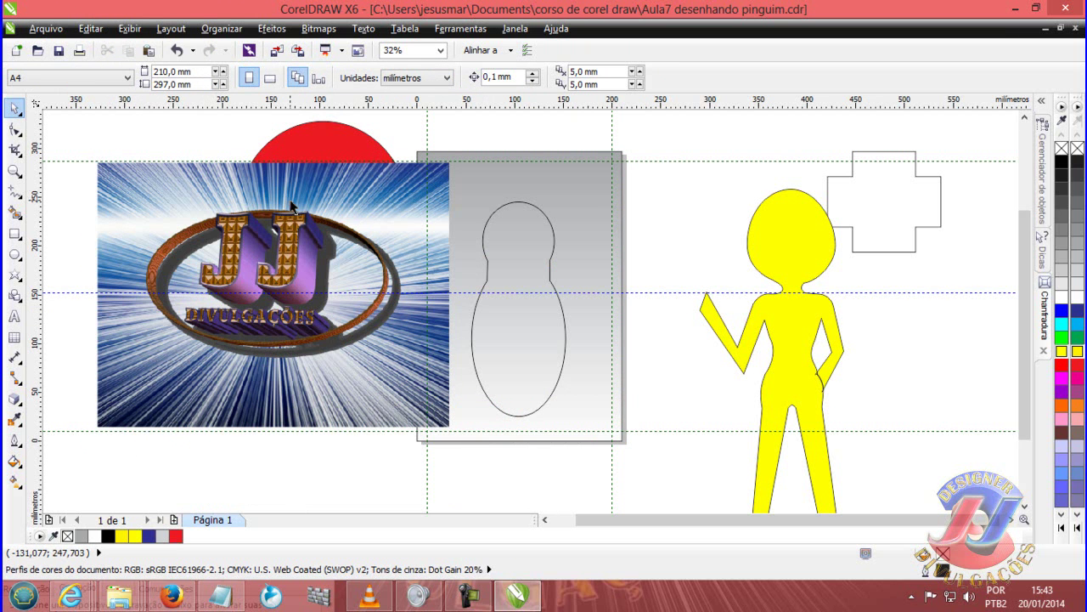
mouse_move(295, 207)
mouse_down()
mouse_move(398, 272)
mouse_move(227, 274)
mouse_up()
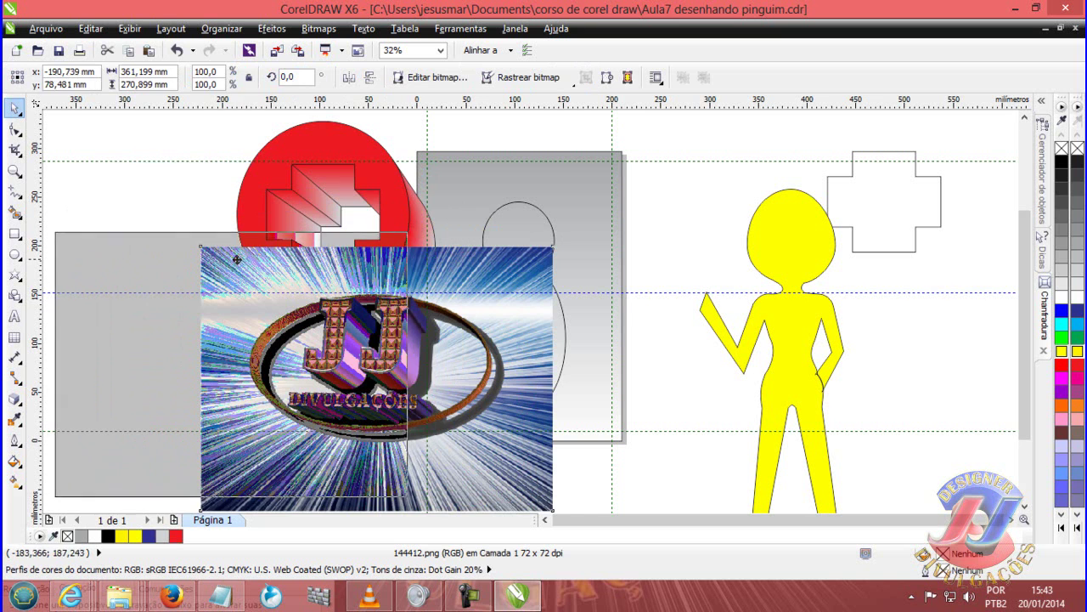
Draw a rectangle over the logo bitmap and intersect the two
click(14, 235)
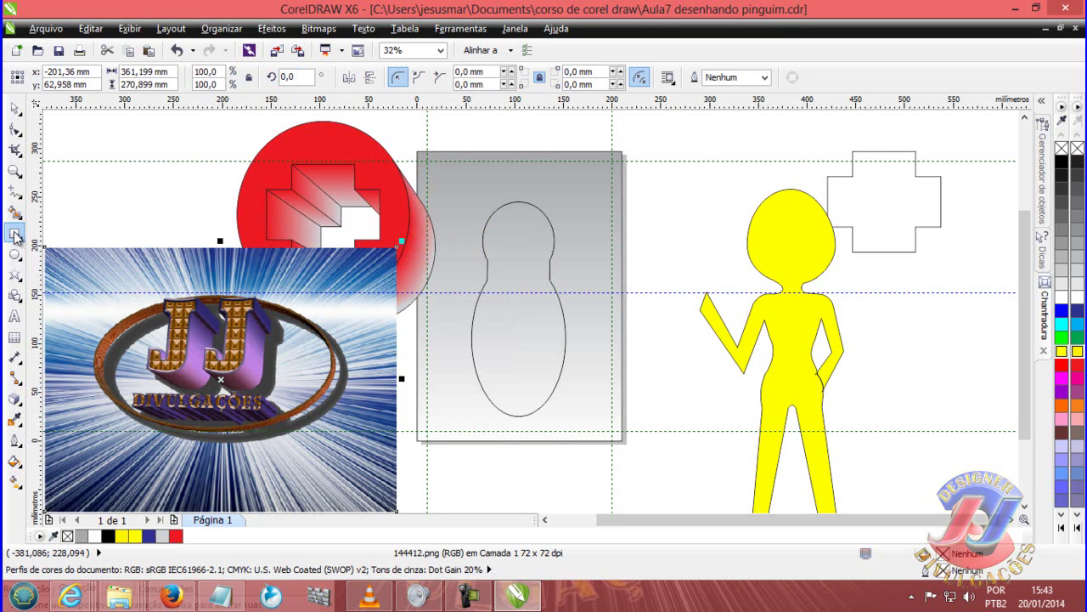
drag(68, 287, 374, 470)
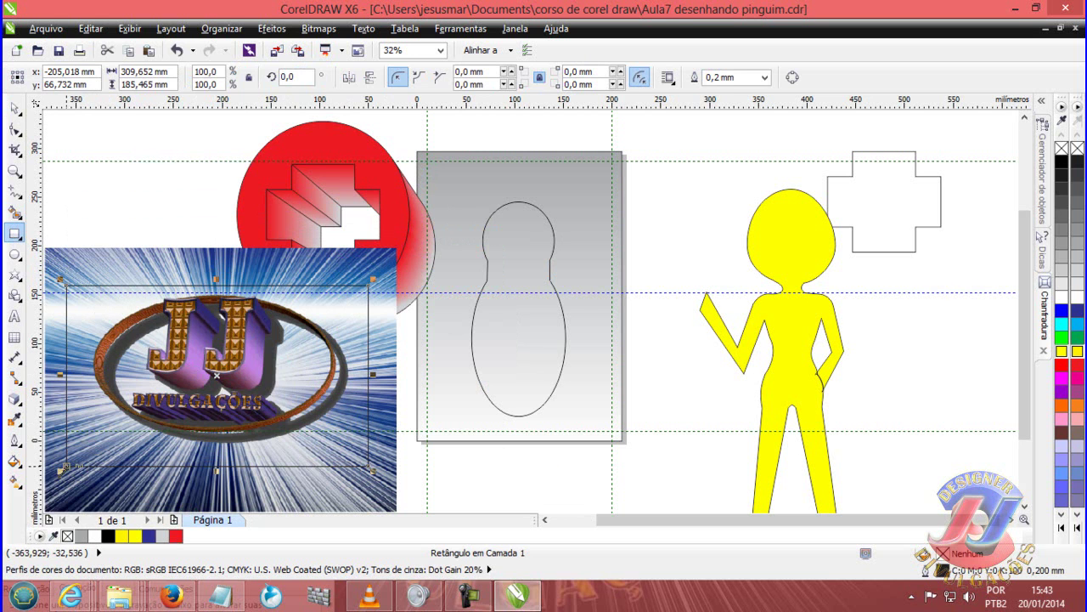
drag(61, 468, 82, 458)
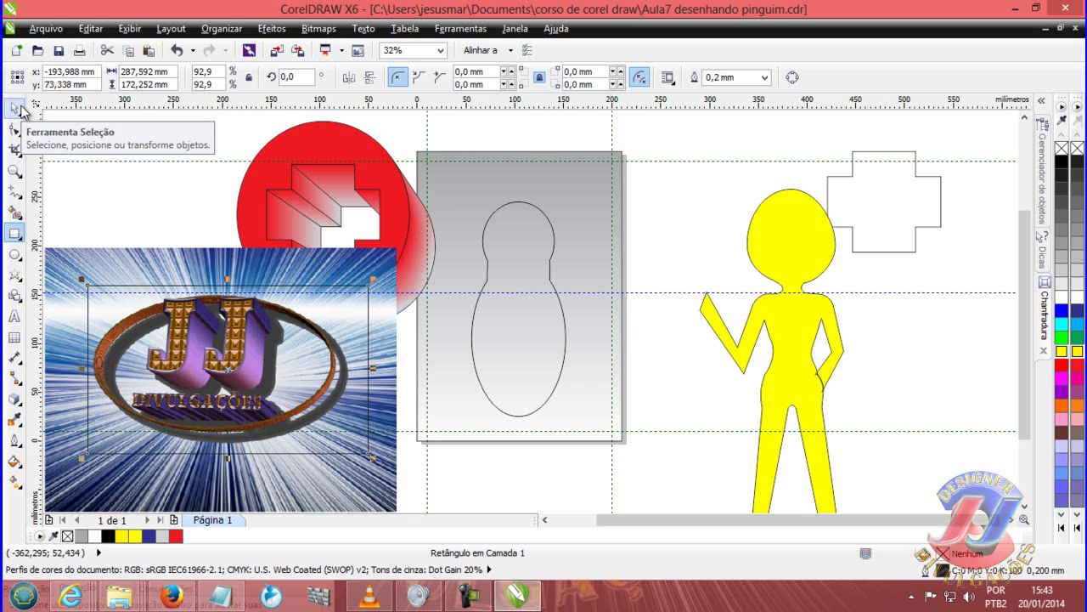
double_click(17, 108)
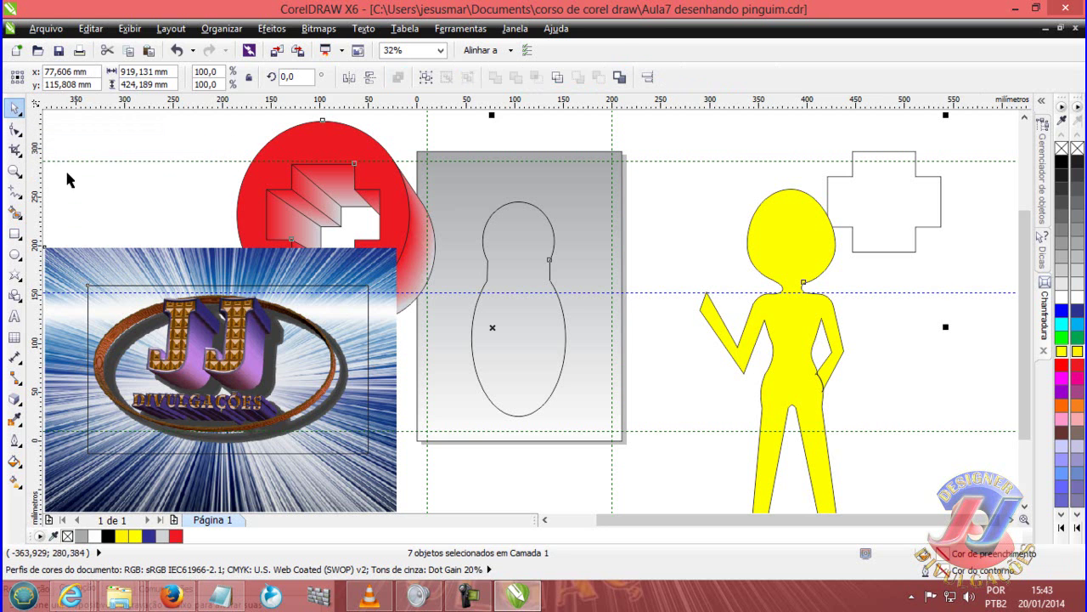
key(Escape)
click(136, 298)
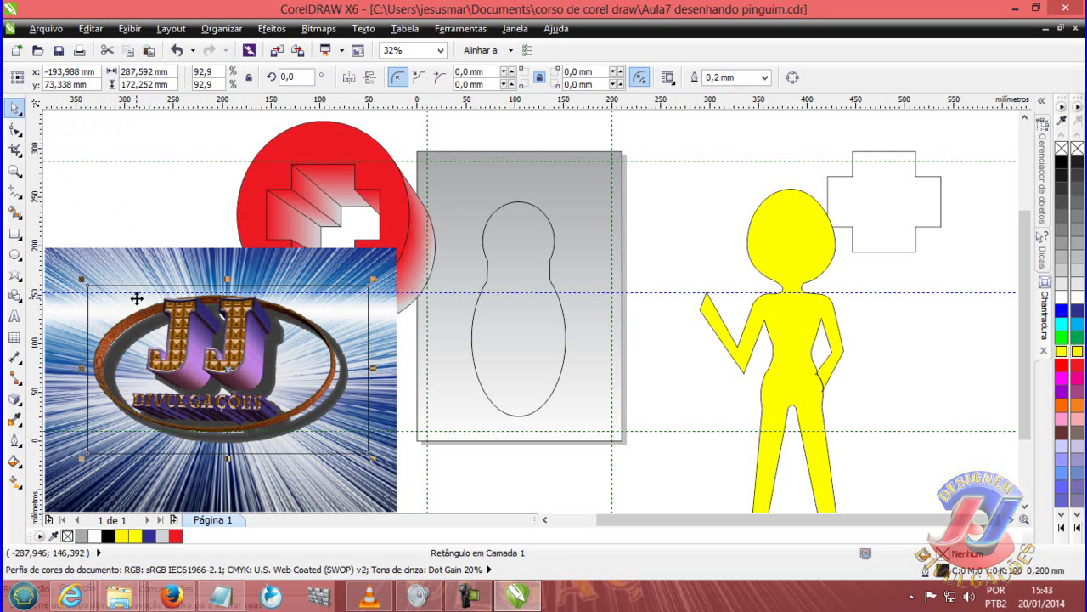
shift+click(82, 256)
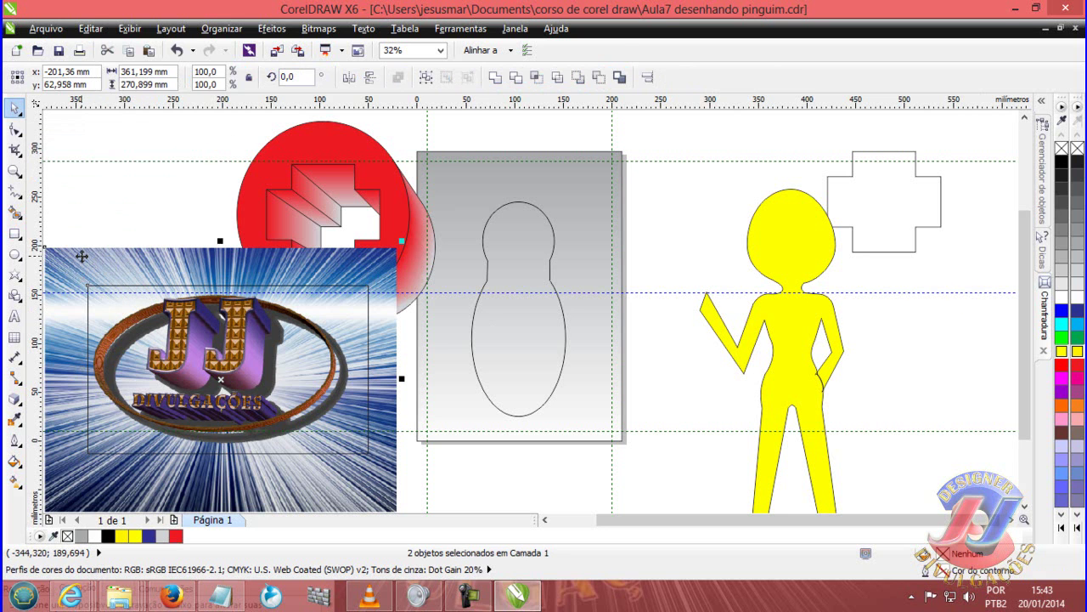
click(534, 79)
Move the rectangle and the cropped logo piece apart to the right
mouse_move(293, 350)
mouse_down()
mouse_move(716, 281)
mouse_move(769, 213)
mouse_up()
click(769, 213)
click(283, 366)
drag(283, 367, 599, 305)
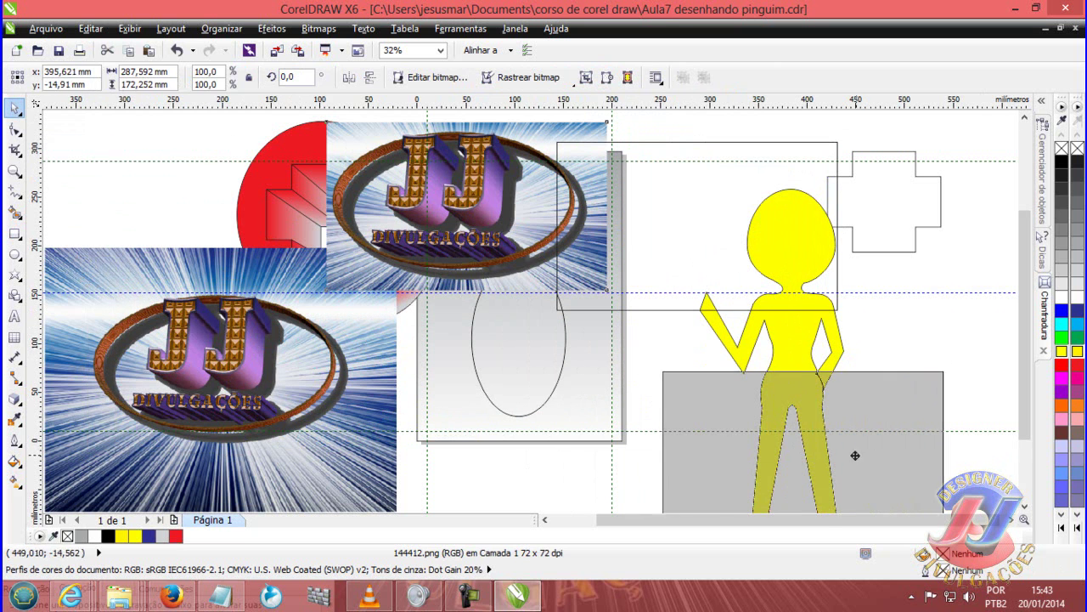
drag(599, 306, 892, 390)
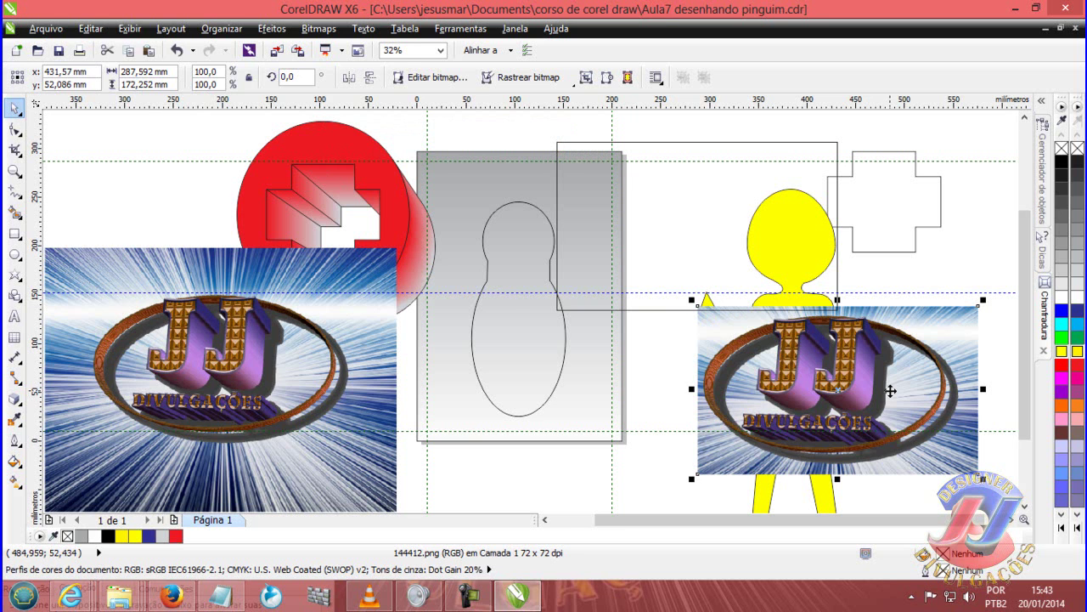
Delete the cropped logo, the original logo bitmap and the cross outline
key(Delete)
click(365, 374)
key(Delete)
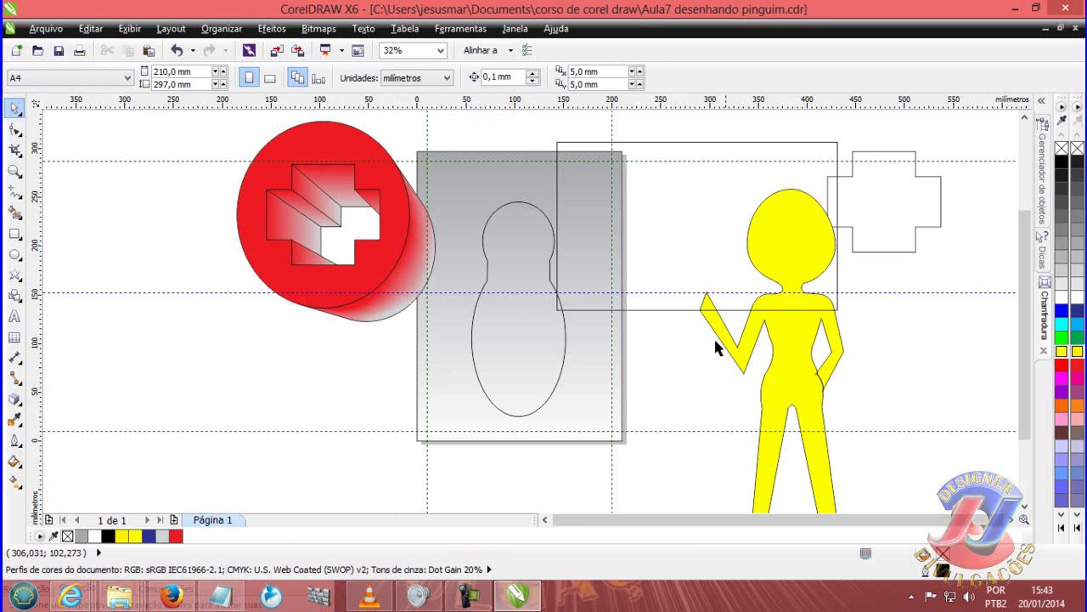
drag(888, 221, 934, 281)
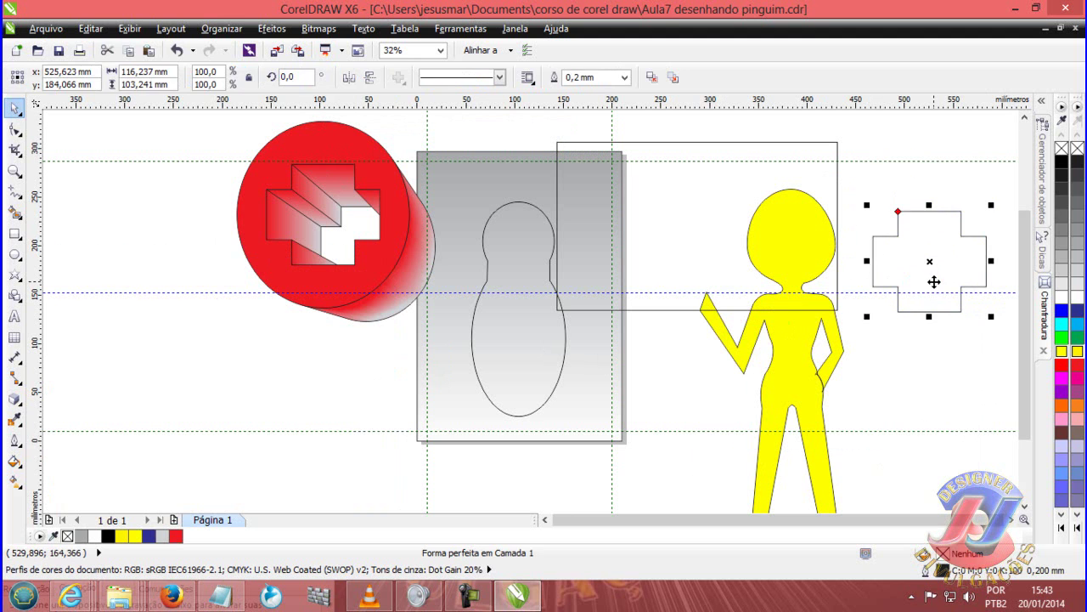
key(Delete)
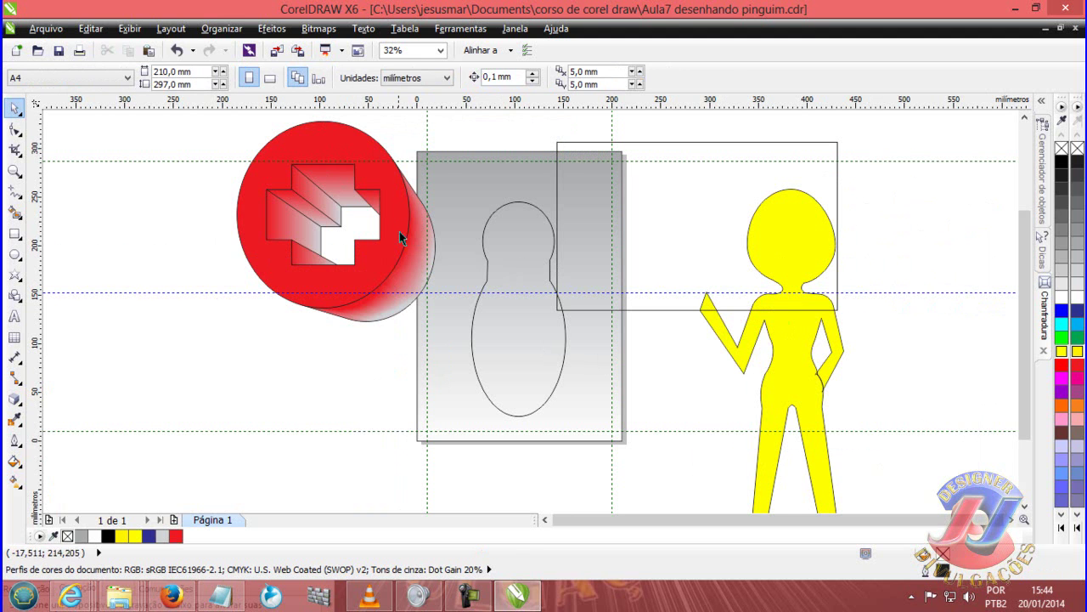
Move the red cross-circle aside, then notch the yellow rectangle using Back Minus Front
click(370, 168)
drag(370, 168, 328, 212)
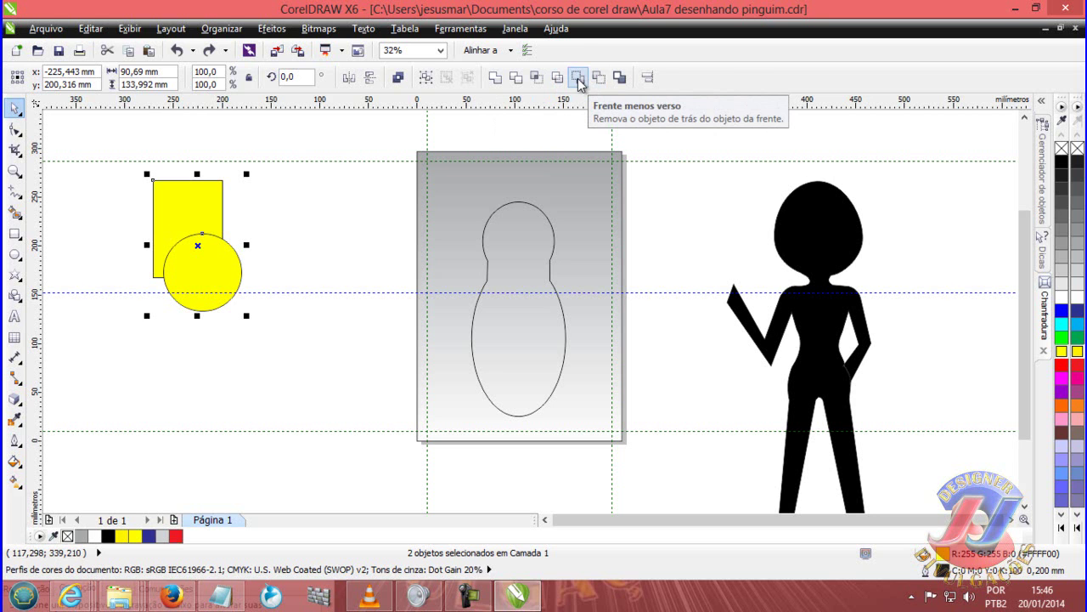
click(577, 78)
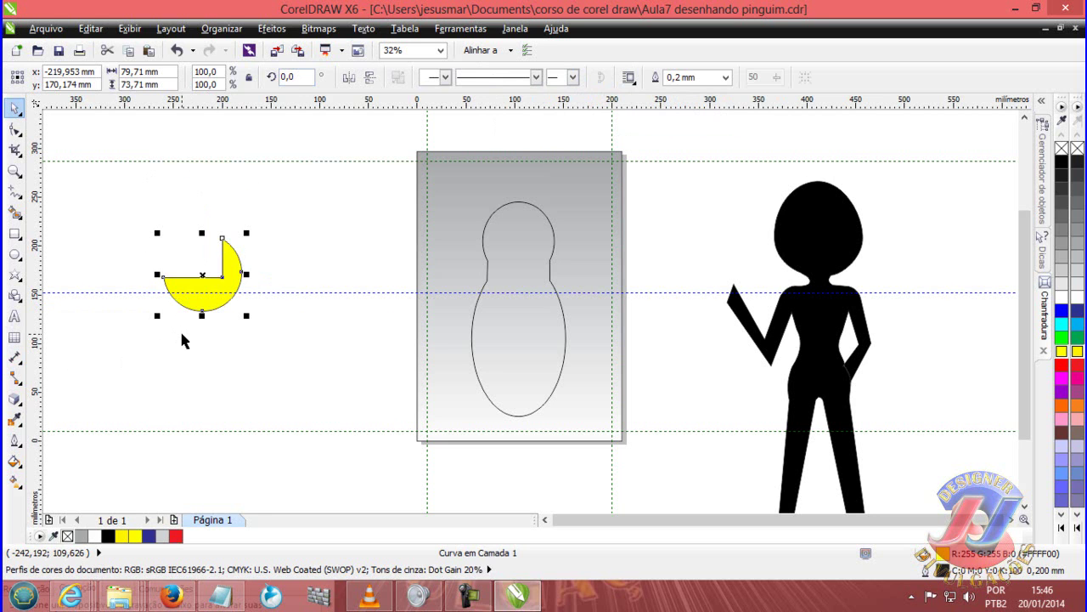
key(ctrl+z)
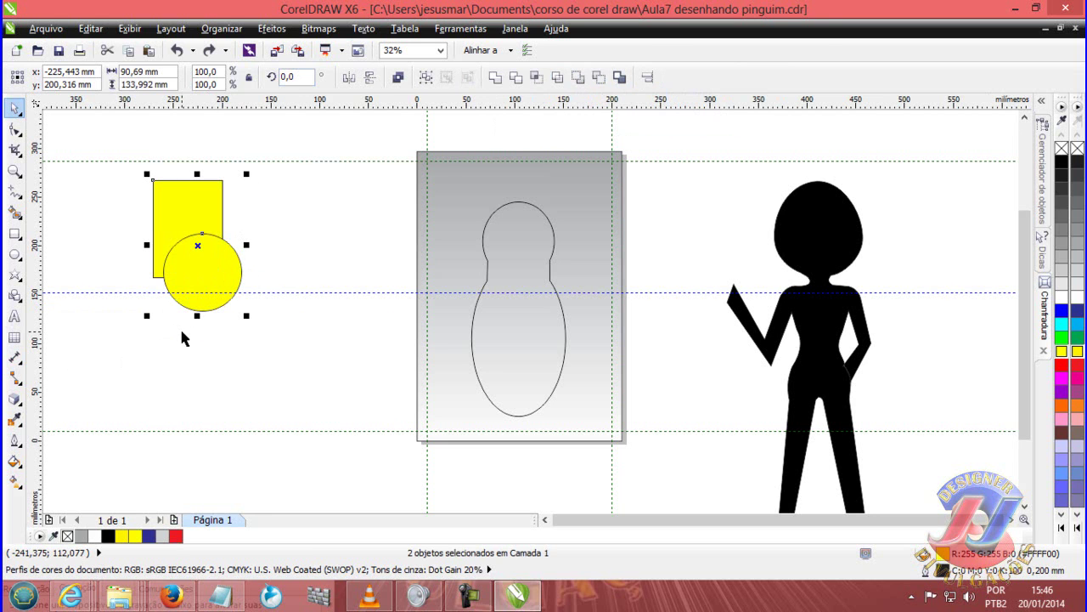
click(602, 80)
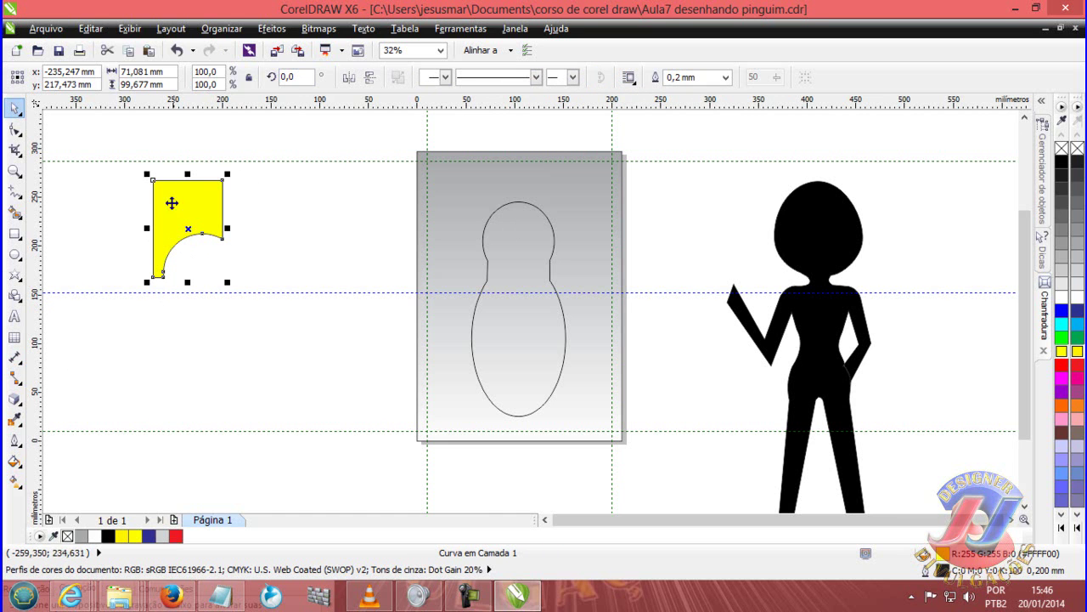